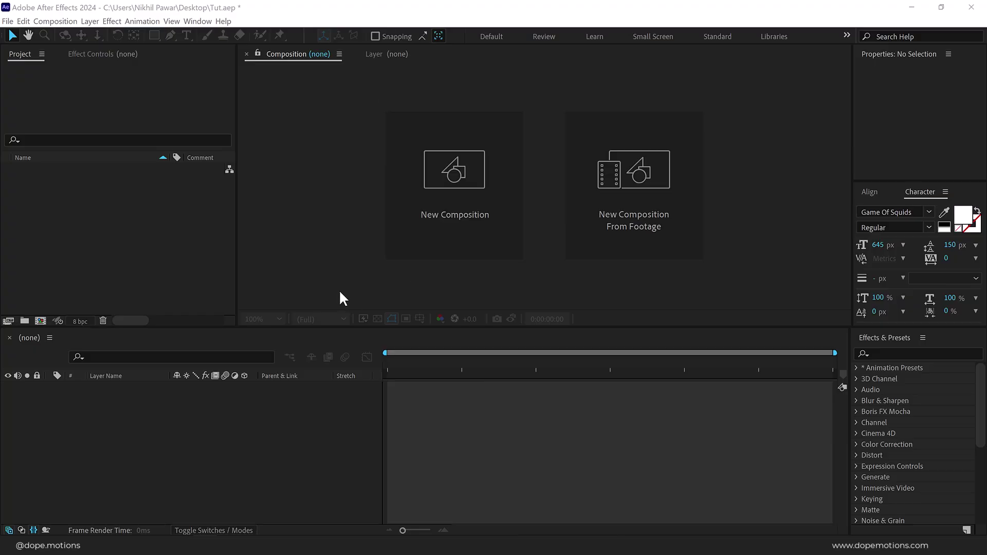
# Create a 1920x1080, 30 fps, 10-second composition named Render
pyautogui.click(438, 236)
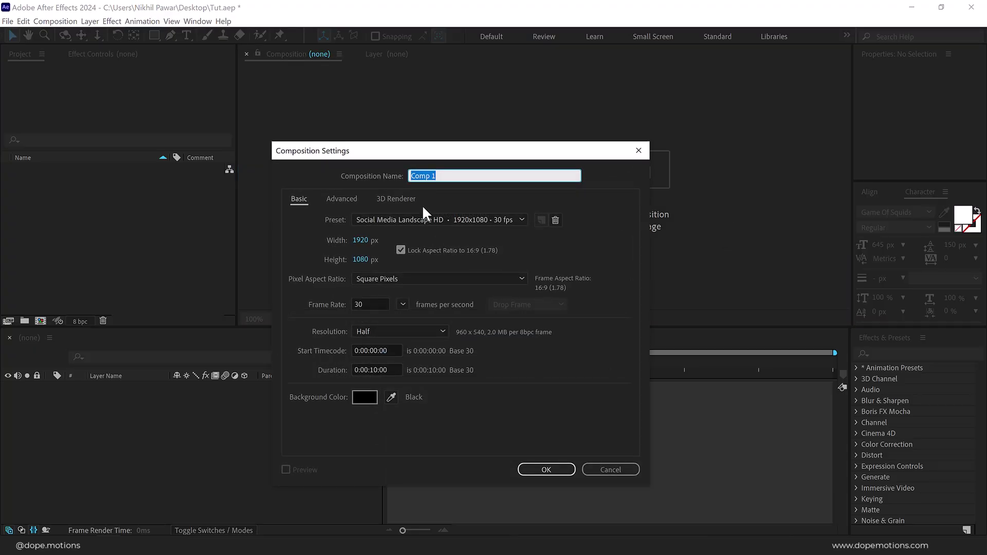
pyautogui.write('Render')
pyautogui.click(544, 470)
# Create a second composition named Logo and open it
pyautogui.click(41, 322)
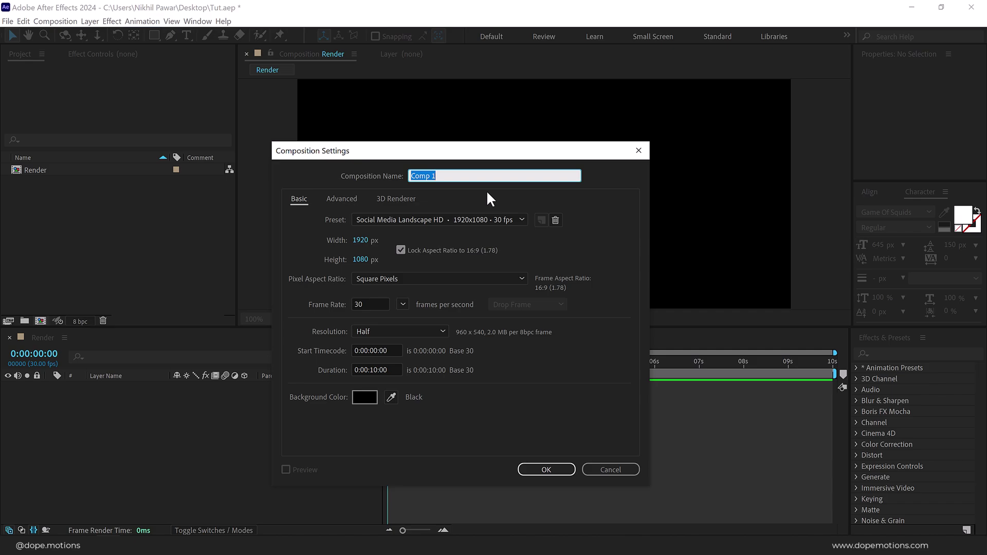
pyautogui.write('Logo')
pyautogui.click(546, 470)
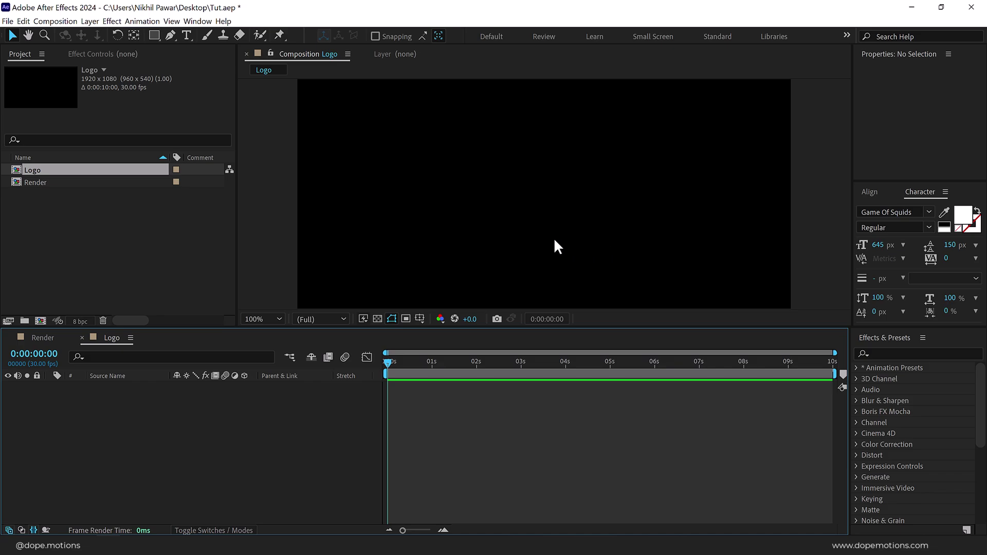
# Add a text layer reading 'Grind' in the Logo composition
pyautogui.click(187, 36)
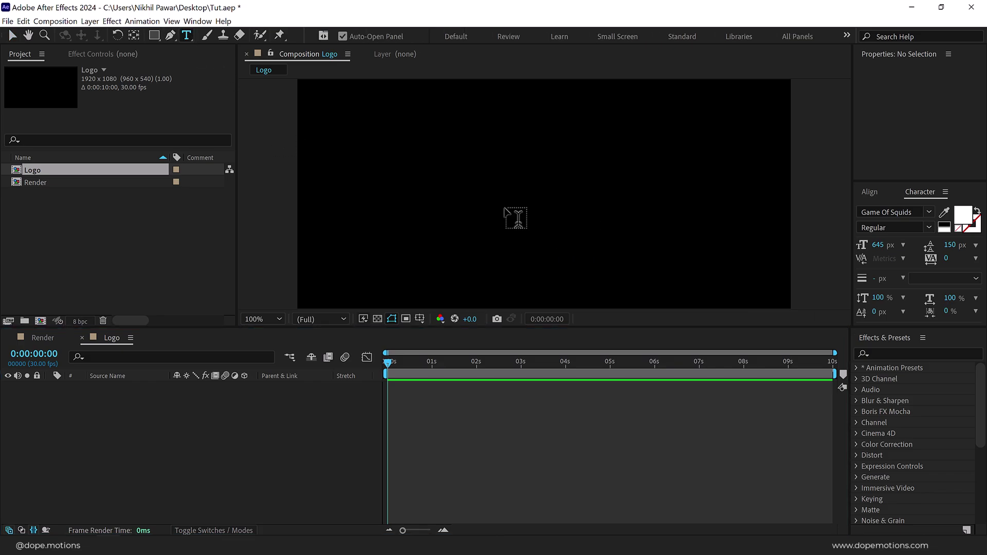
pyautogui.click(486, 207)
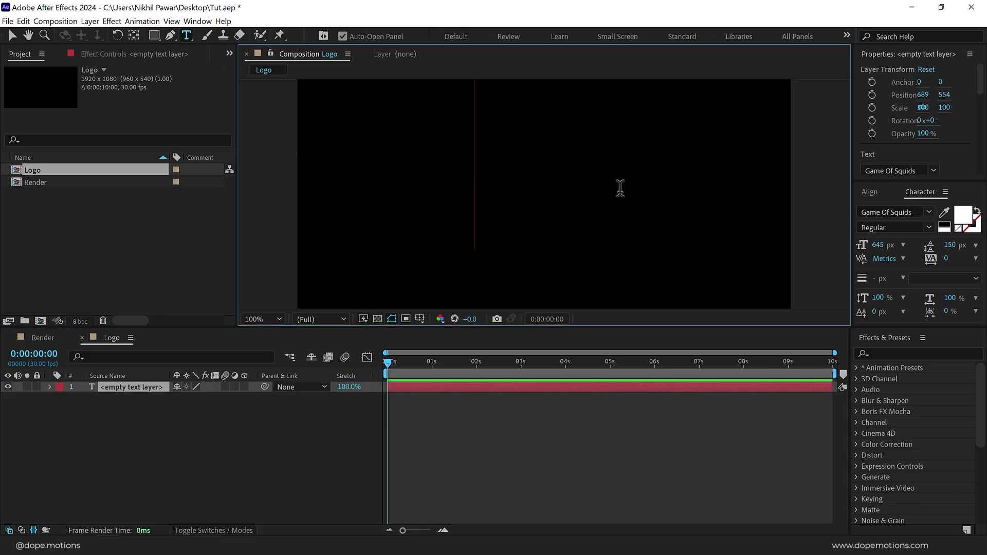
pyautogui.write('G')
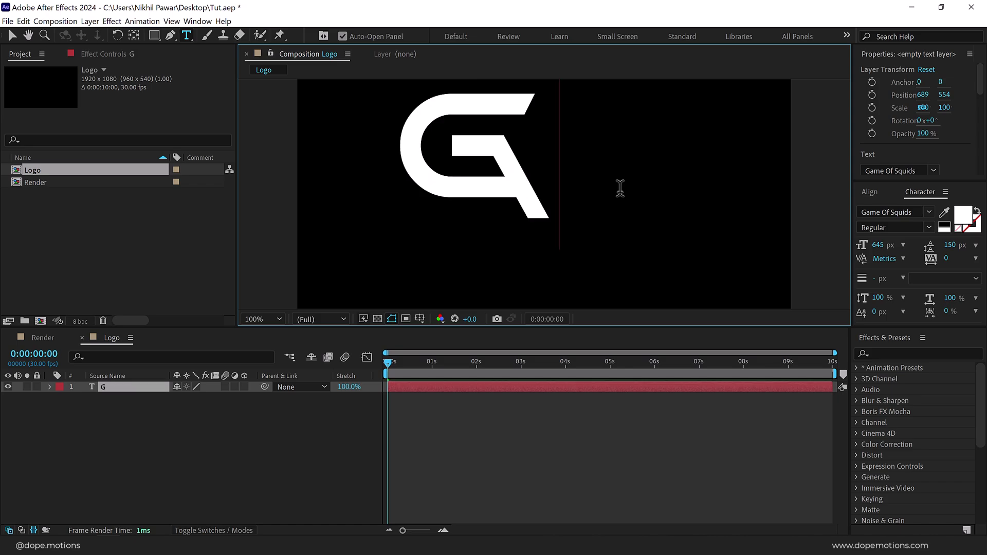
pyautogui.write('rind')
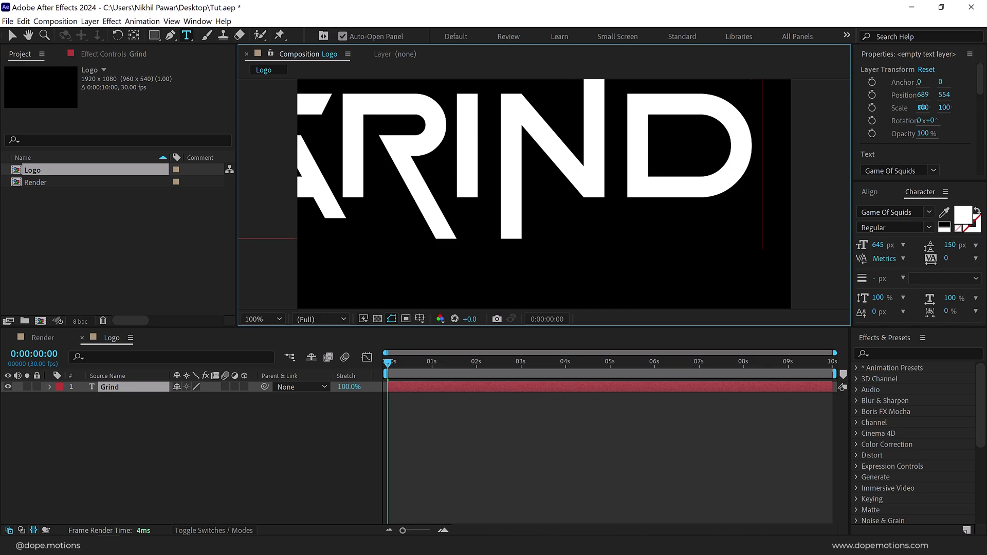
pyautogui.click(13, 35)
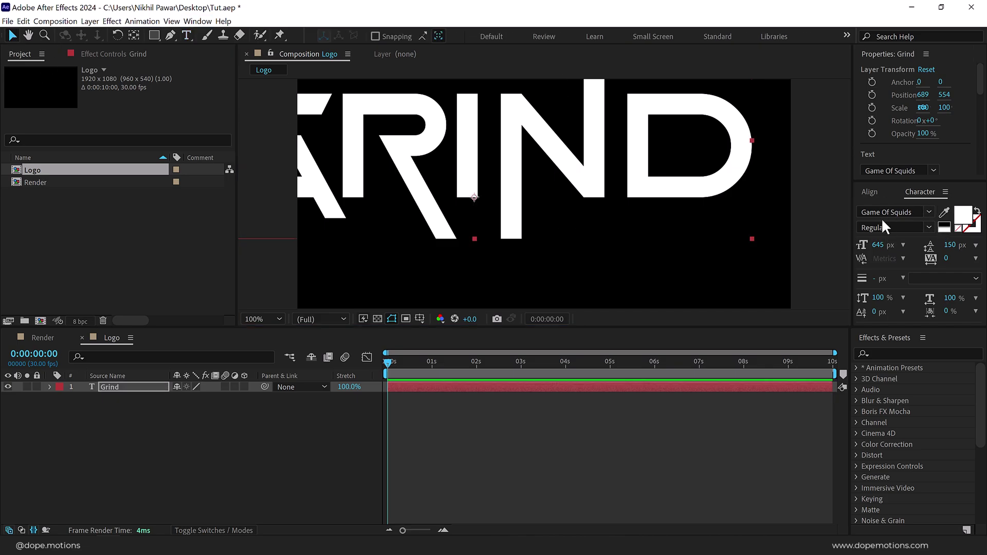
# Shrink the GRIND font to 203 px and centre it horizontally and vertically
pyautogui.moveTo(879, 246); pyautogui.dragTo(597, 261)
pyautogui.click(869, 192)
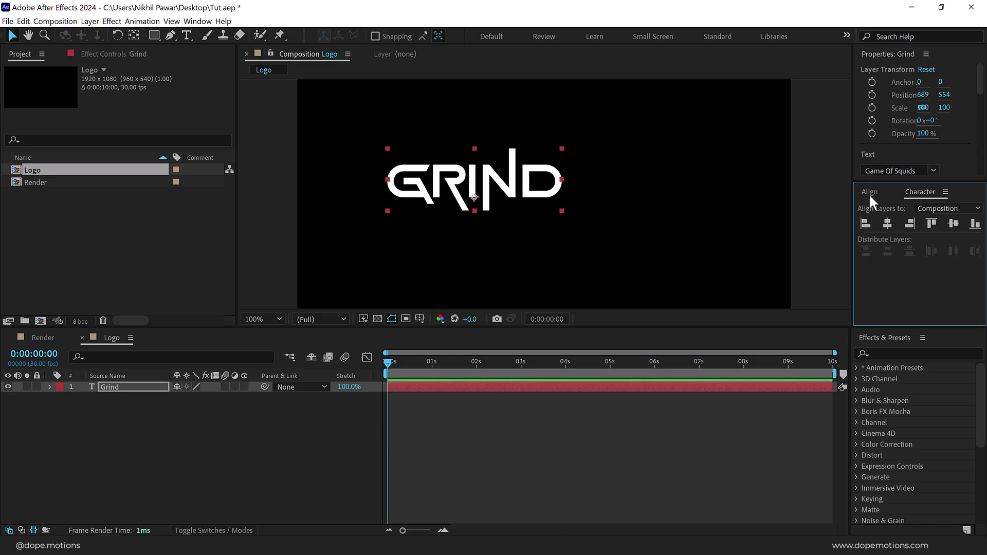
pyautogui.click(888, 223)
pyautogui.click(952, 223)
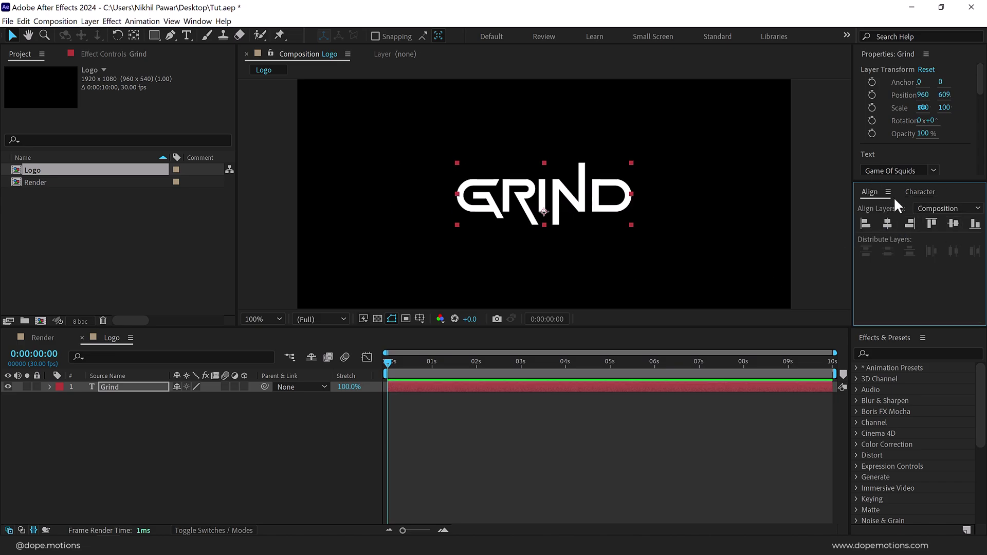
# Enlarge the GRIND font to about 239 px and re-centre it in the frame
pyautogui.click(906, 192)
pyautogui.moveTo(879, 244); pyautogui.dragTo(918, 242)
pyautogui.click(873, 193)
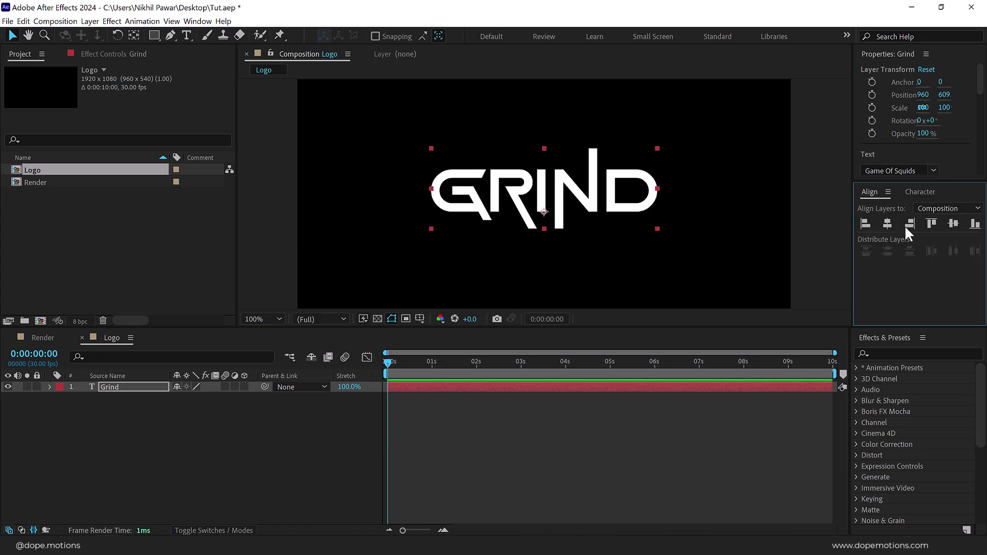
pyautogui.click(952, 223)
pyautogui.click(256, 423)
pyautogui.click(150, 309)
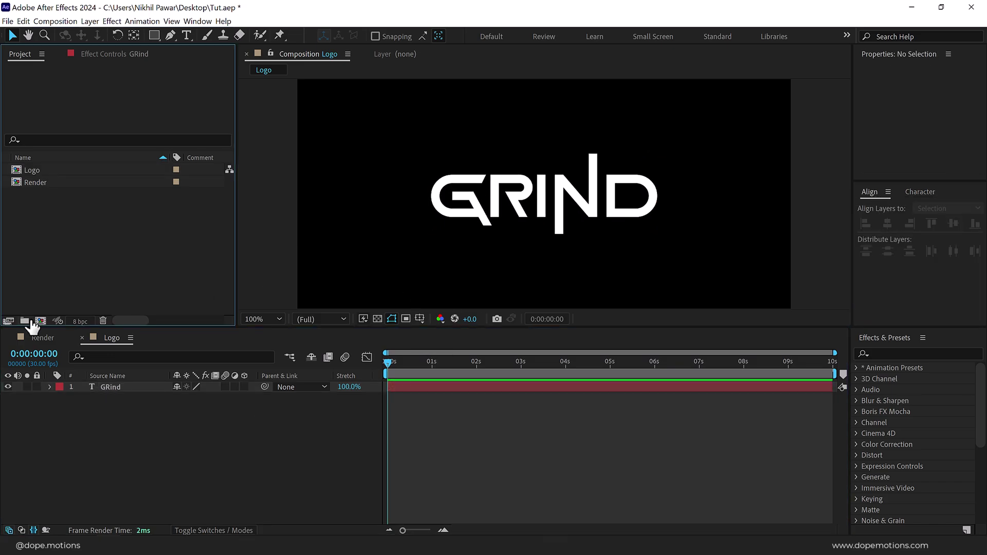
# Create an empty composition named Line_01 and move the current time to 1:16
pyautogui.click(40, 321)
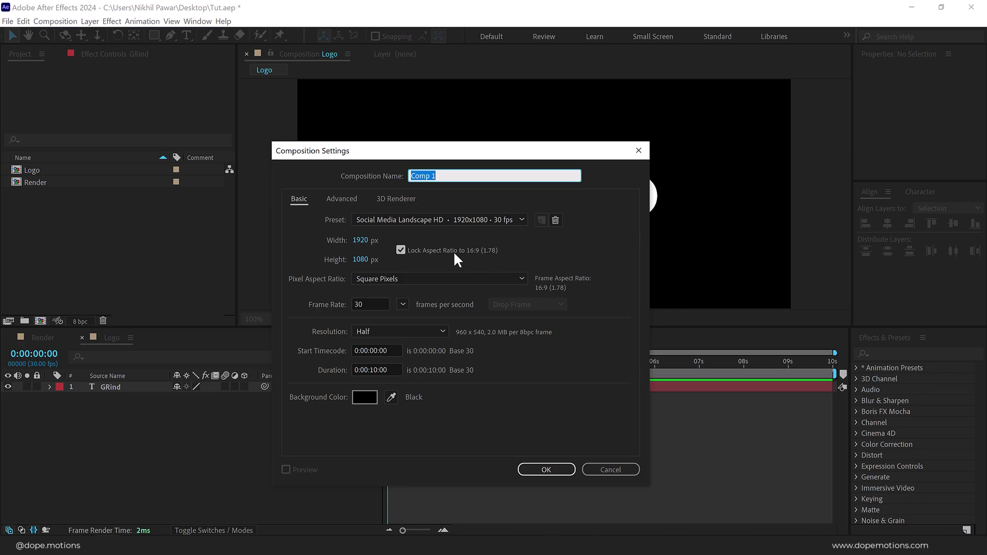
pyautogui.write('Line_01')
pyautogui.click(562, 470)
pyautogui.click(405, 361)
pyautogui.moveTo(405, 361); pyautogui.dragTo(455, 363)
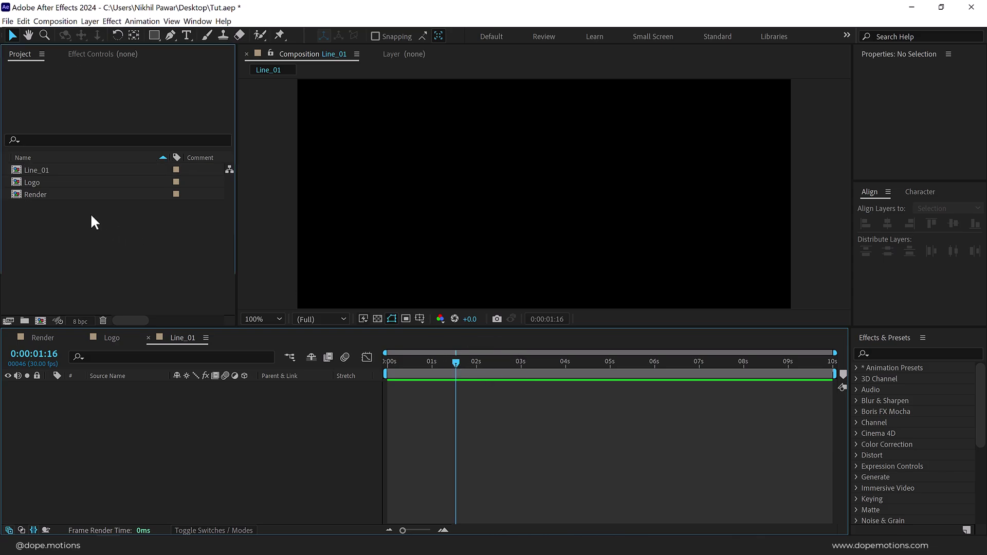
# Nest the Logo comp in Line_01 and apply the Vegas effect to it
pyautogui.moveTo(35, 183); pyautogui.dragTo(132, 480)
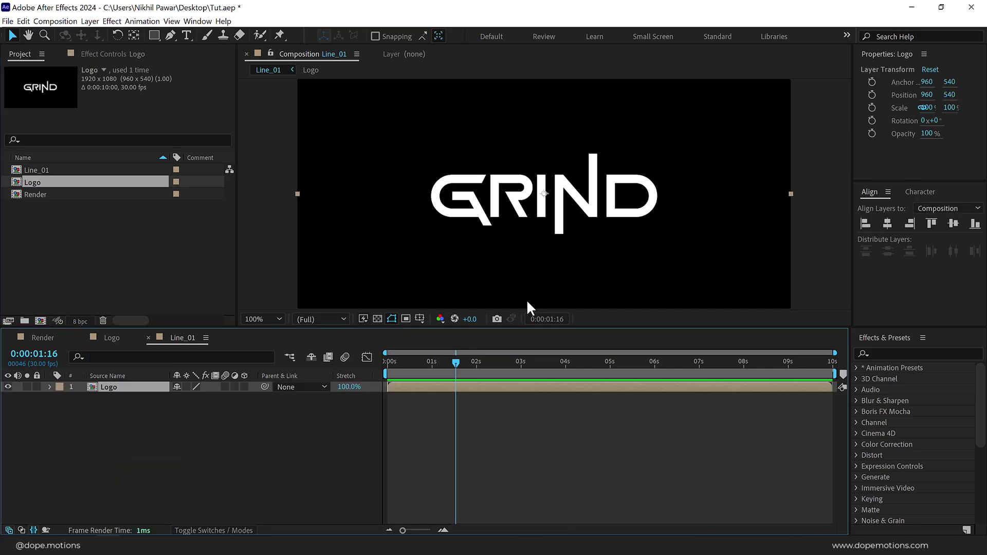
pyautogui.click(907, 352)
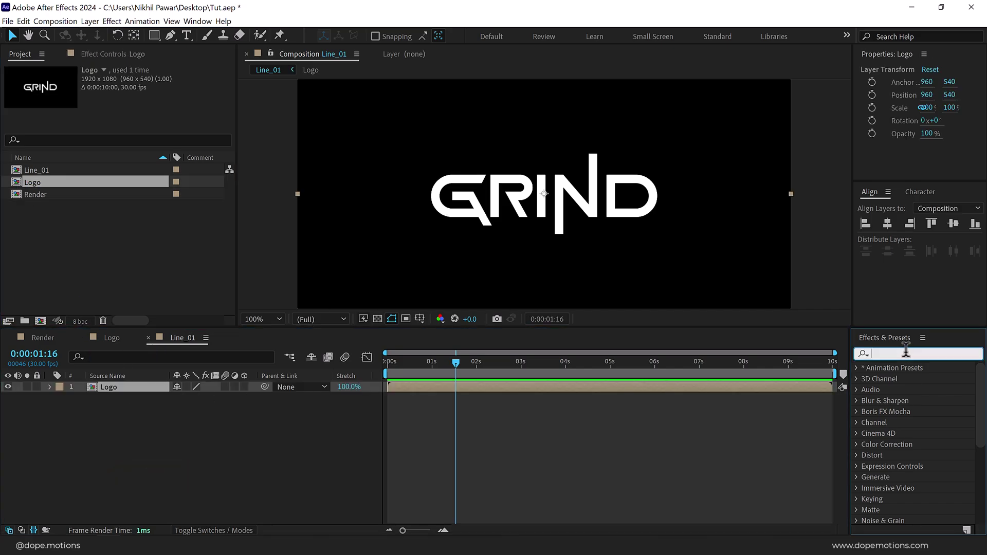
pyautogui.write('veg')
pyautogui.click(892, 380)
pyautogui.doubleClick(893, 379)
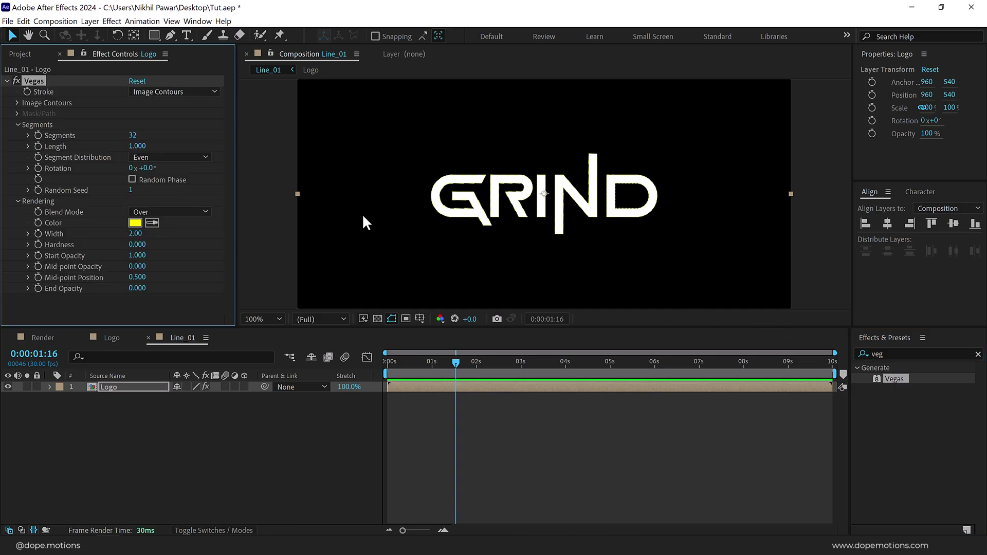
# Set Vegas blend mode to Transparent, colour to white (ffffff), and Segments to 1
pyautogui.click(158, 212)
pyautogui.click(164, 226)
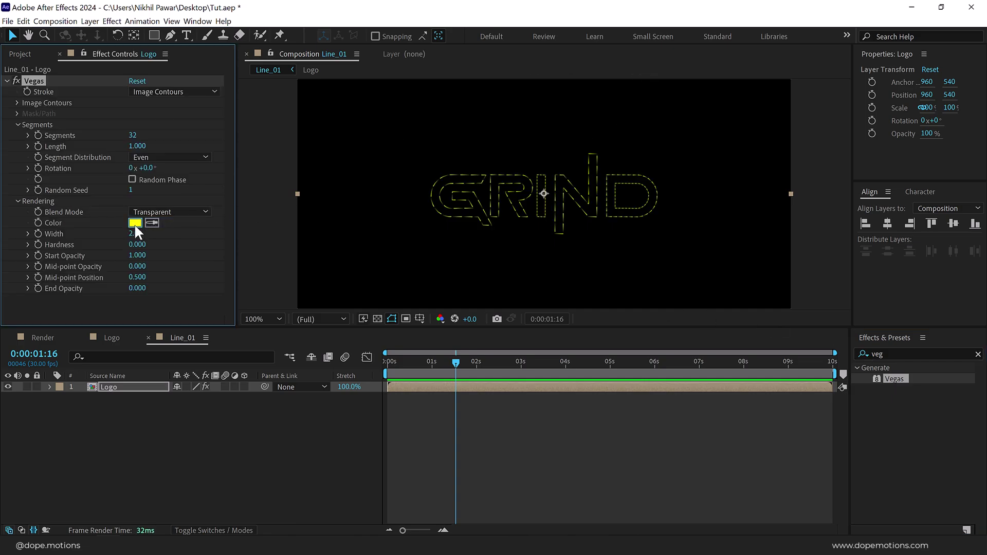
pyautogui.click(135, 223)
pyautogui.write('ffffff')
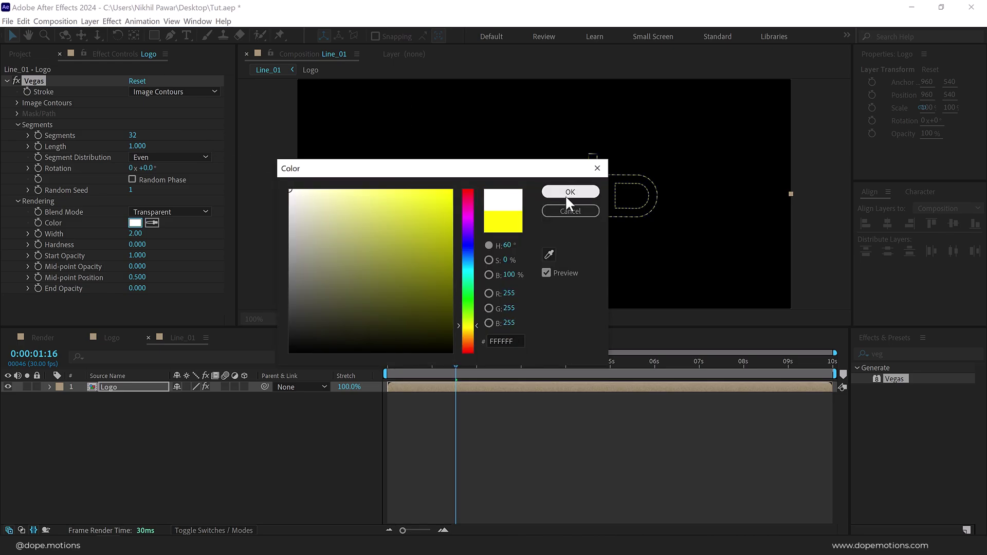
pyautogui.click(565, 196)
pyautogui.click(133, 136)
pyautogui.write('1')
pyautogui.click(230, 142)
# Give the Vegas stroke width 1.5, Start Opacity 0 and End Opacity 1
pyautogui.click(136, 233)
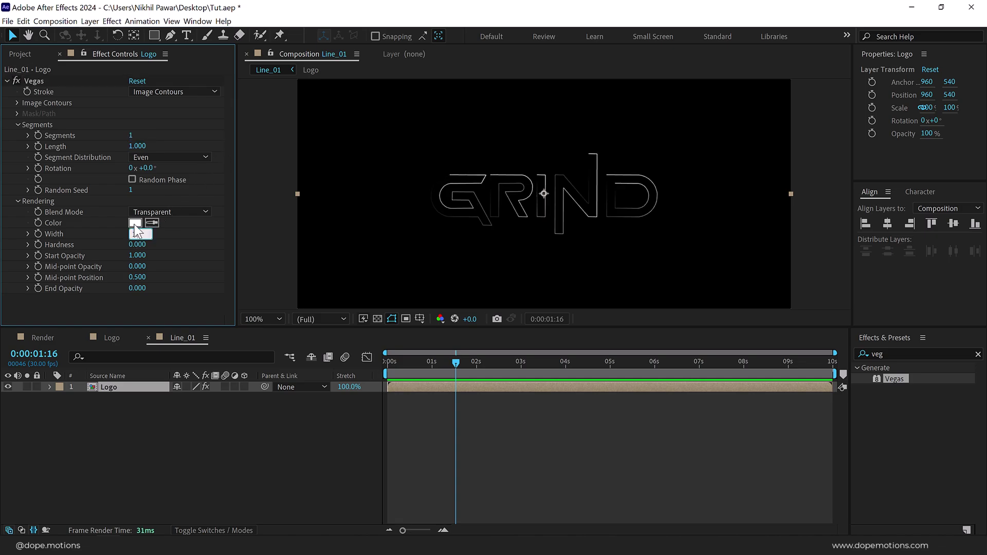
pyautogui.write('1.5')
pyautogui.press('Return')
pyautogui.click(136, 256)
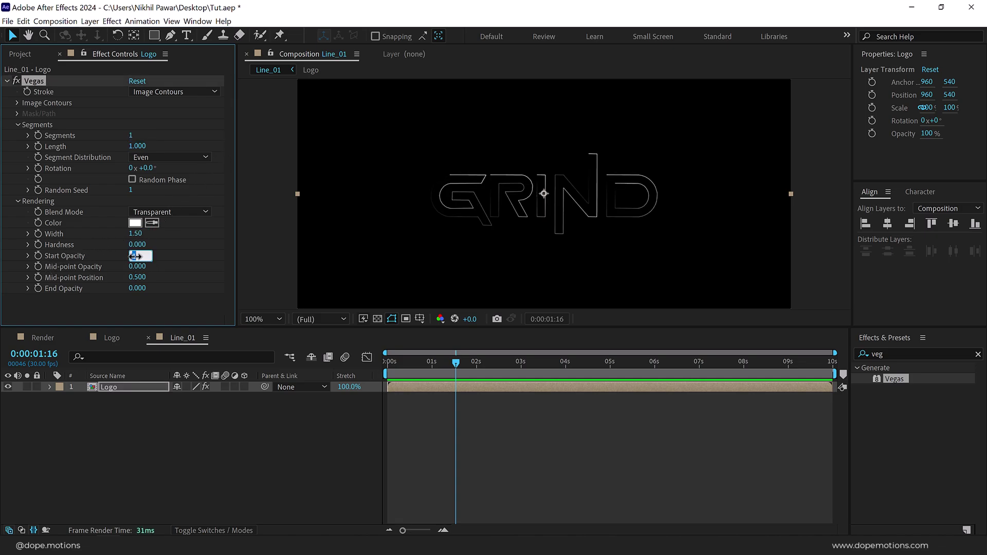
pyautogui.write('0')
pyautogui.press('Return')
pyautogui.press('space')
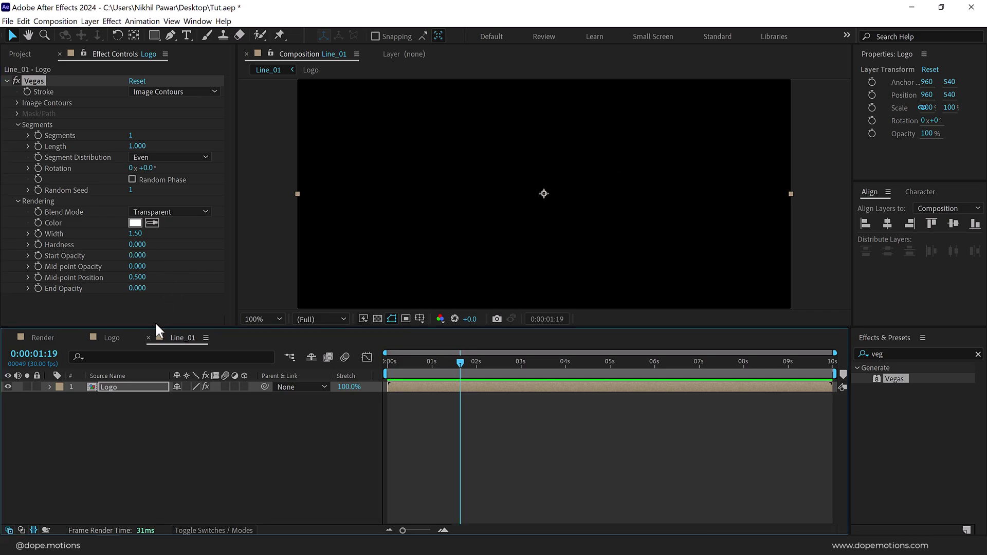
pyautogui.click(138, 288)
pyautogui.write('1')
pyautogui.press('Return')
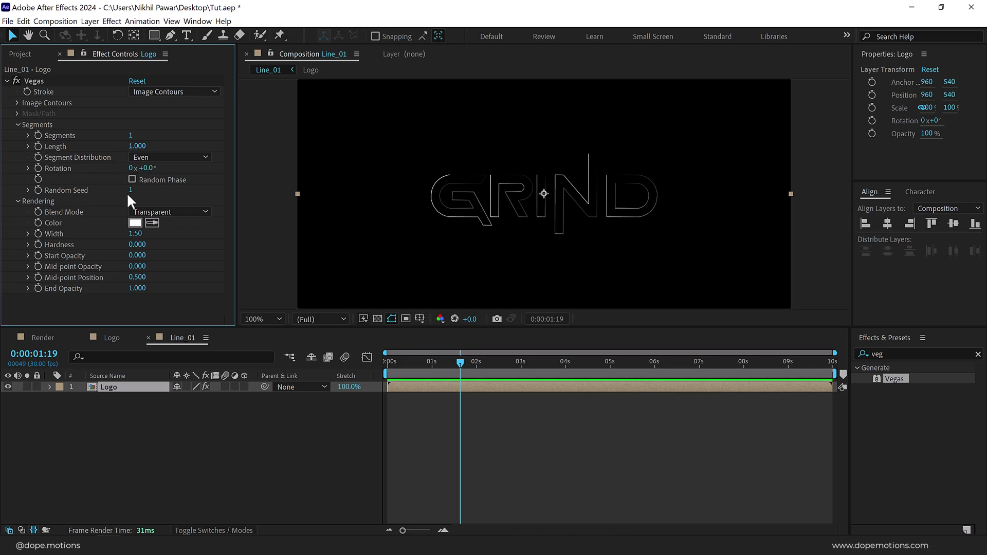
pyautogui.moveTo(443, 362); pyautogui.dragTo(375, 366)
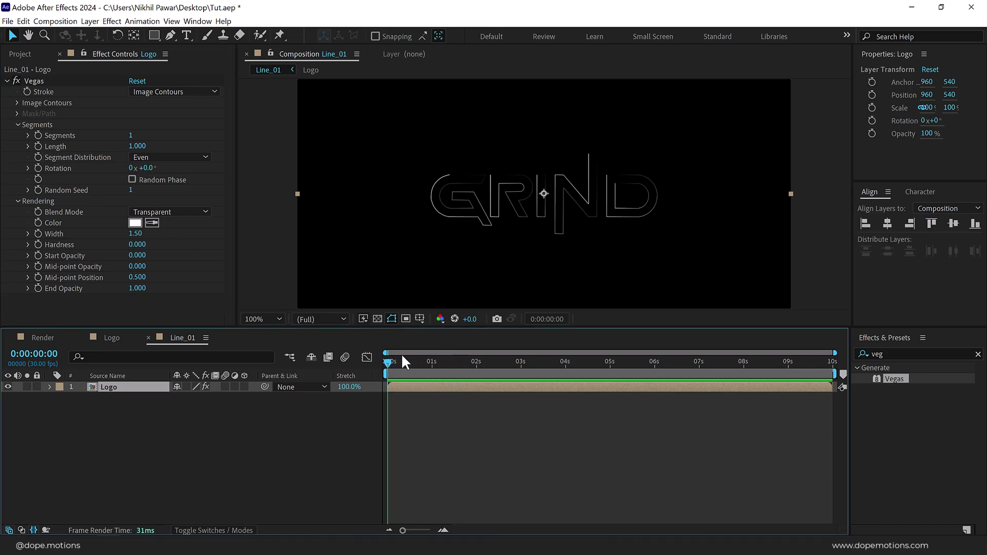
# Keyframe the Vegas Length from 0 at the start to 1.000 at 1:10
pyautogui.click(40, 146)
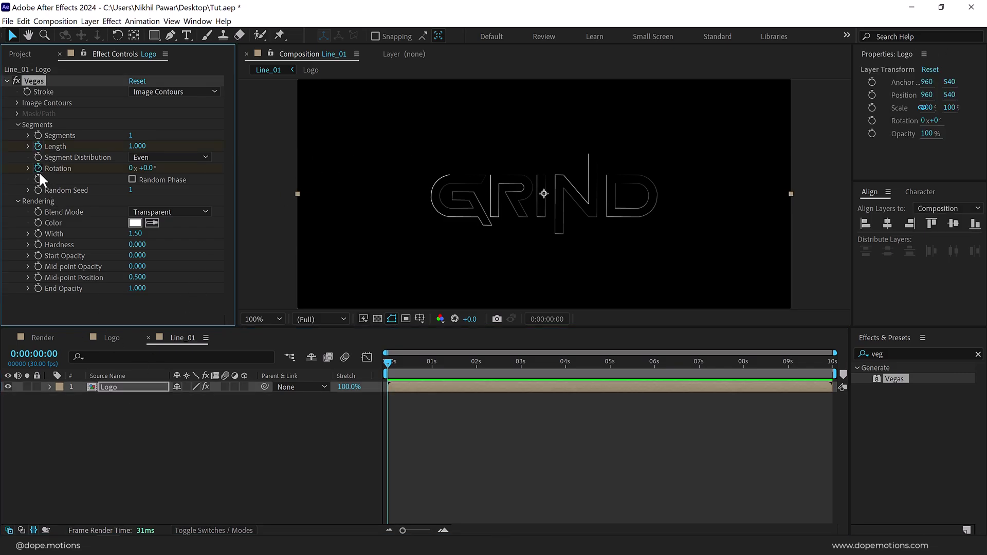
pyautogui.click(144, 147)
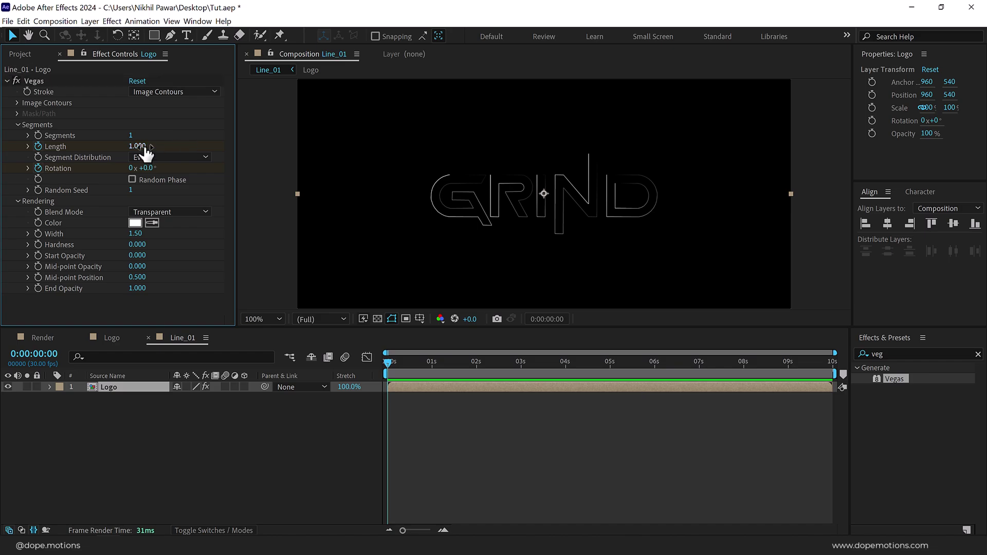
pyautogui.write('0')
pyautogui.press('Return')
pyautogui.press('u')
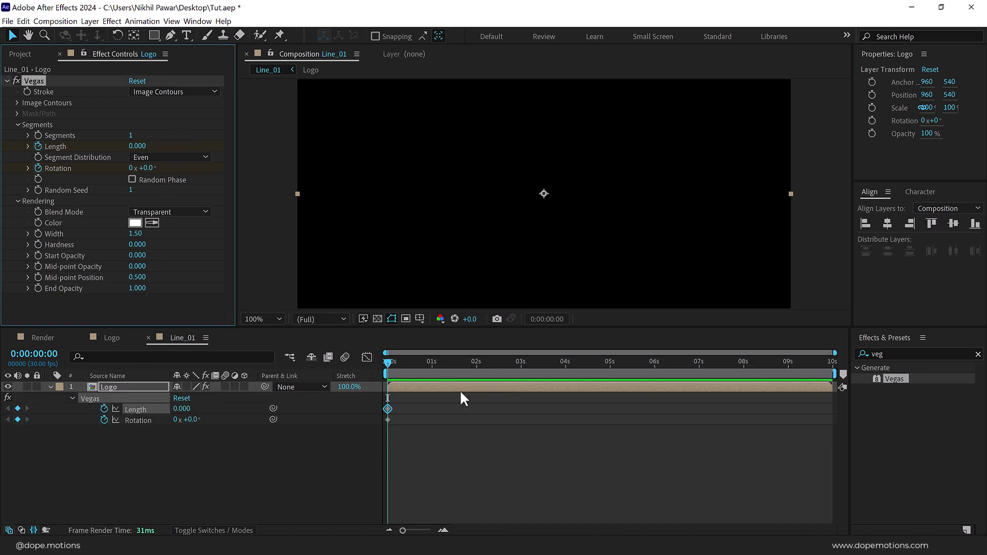
pyautogui.press('=')
pyautogui.click(502, 374)
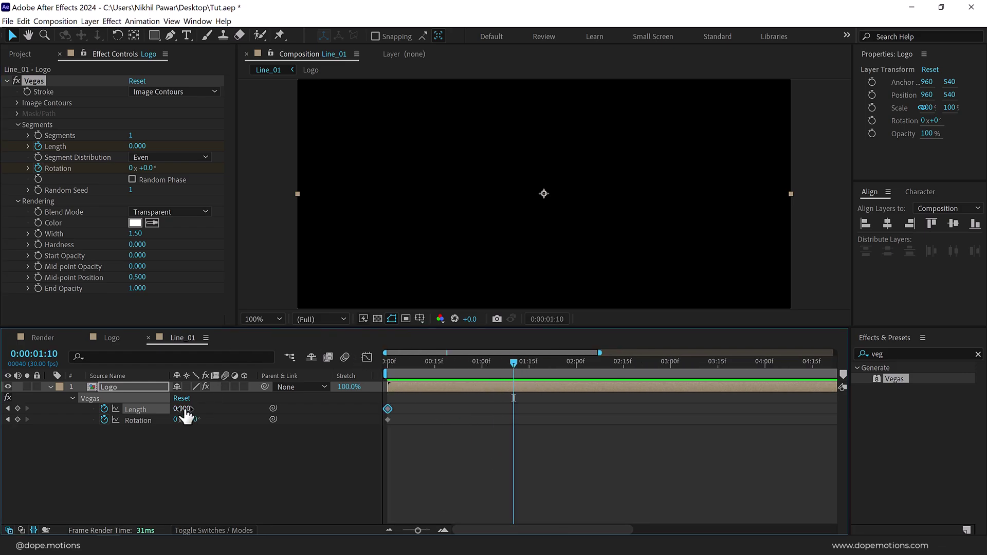
pyautogui.click(184, 410)
pyautogui.click(578, 379)
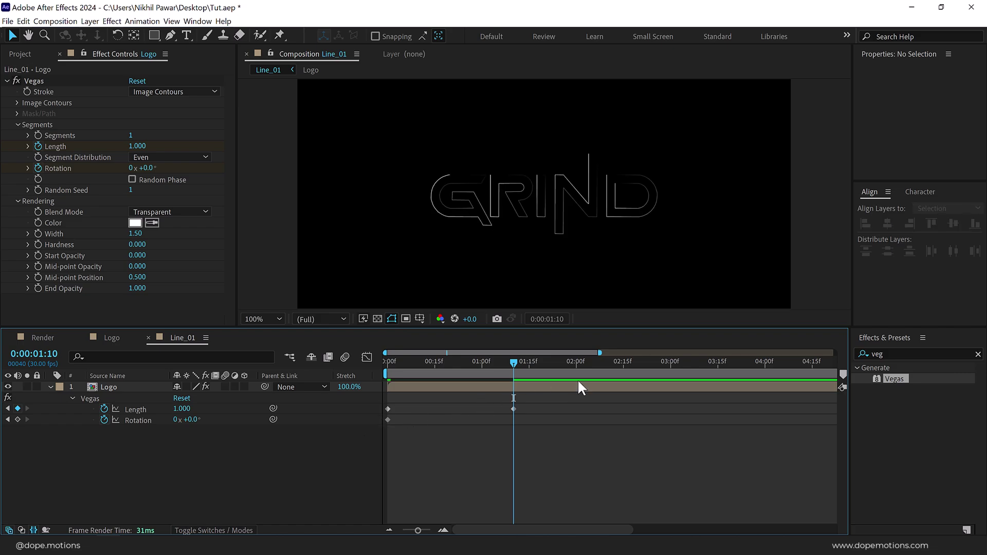
# Keyframe the Vegas Rotation to 200 degrees at 3:00 and preview it
pyautogui.click(671, 366)
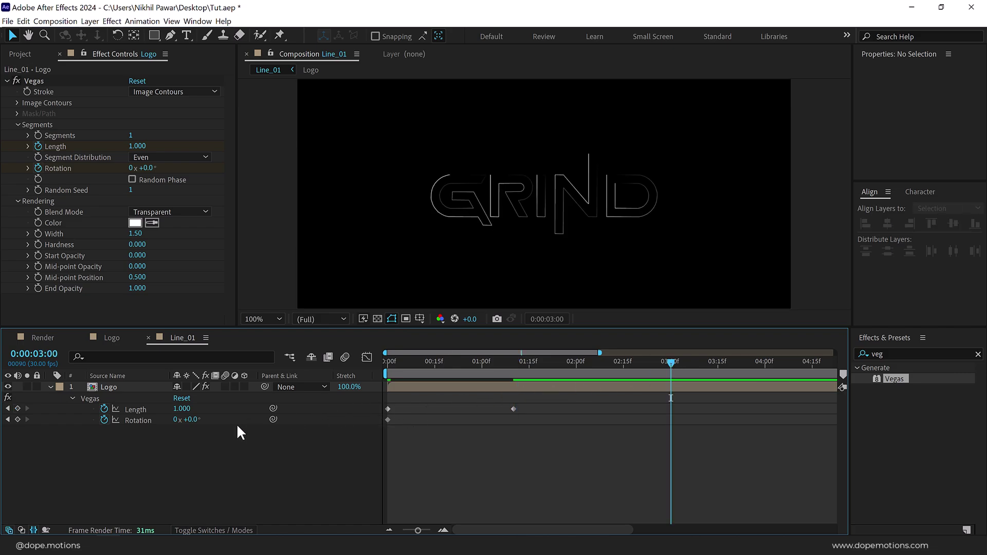
pyautogui.click(199, 419)
pyautogui.write('200')
pyautogui.press('Return')
pyautogui.moveTo(563, 365); pyautogui.dragTo(668, 371)
pyautogui.click(92, 383)
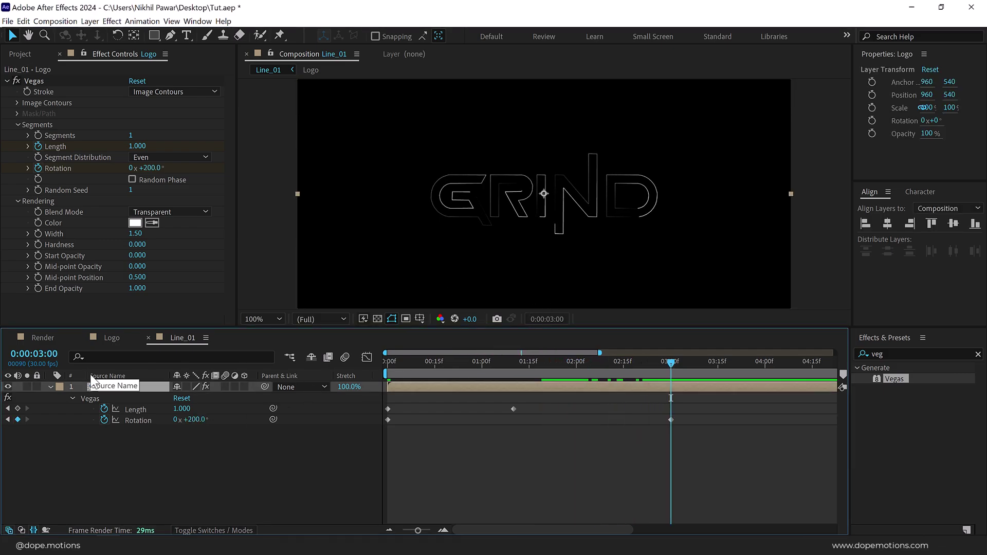
# Keyframe the Logo layer's opacity from 100% at 2 seconds to 0% at 3 seconds
pyautogui.press('t')
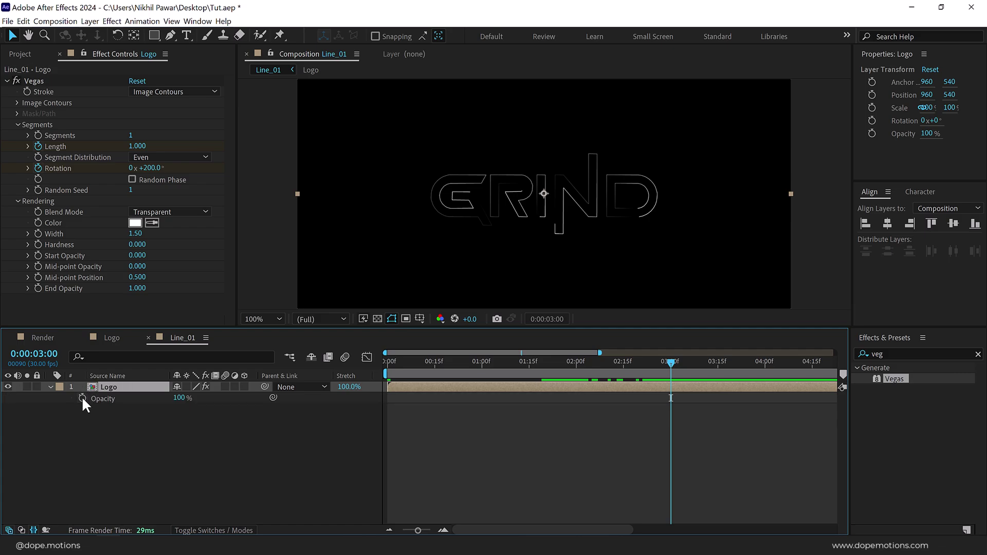
pyautogui.click(82, 398)
pyautogui.moveTo(672, 396); pyautogui.dragTo(577, 399)
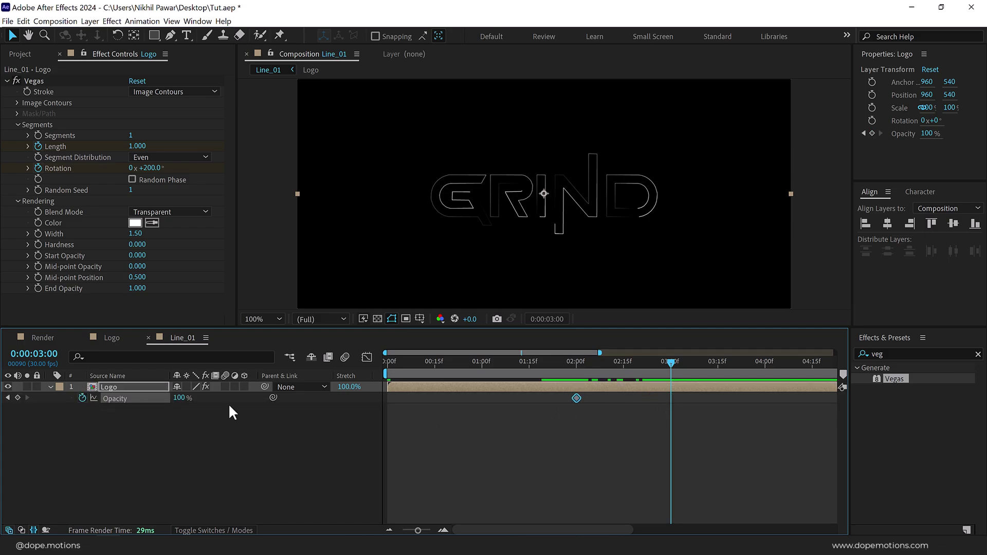
pyautogui.moveTo(180, 398); pyautogui.dragTo(128, 399)
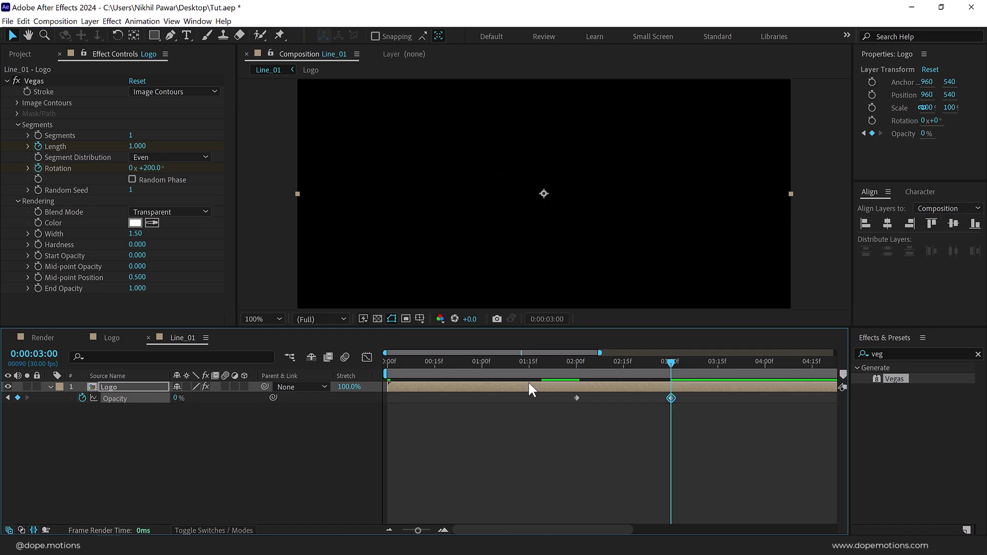
pyautogui.press('u')
pyautogui.moveTo(483, 363); pyautogui.dragTo(675, 417)
pyautogui.moveTo(716, 394); pyautogui.dragTo(384, 441)
# Apply Easy Ease to all six selected keyframes and preview the result
pyautogui.rightClick(387, 419)
pyautogui.moveTo(483, 410)
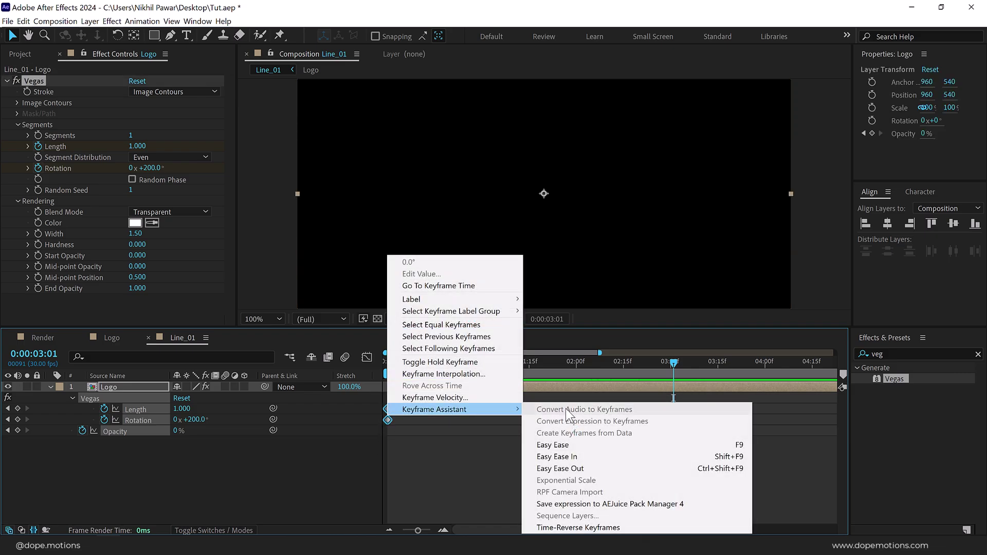
pyautogui.click(564, 445)
pyautogui.click(564, 445)
pyautogui.click(409, 369)
pyautogui.moveTo(409, 371); pyautogui.dragTo(524, 365)
# Add Simple Choker to the Logo layer with Choke Matte set to -2
pyautogui.press('.')
pyautogui.click(526, 363)
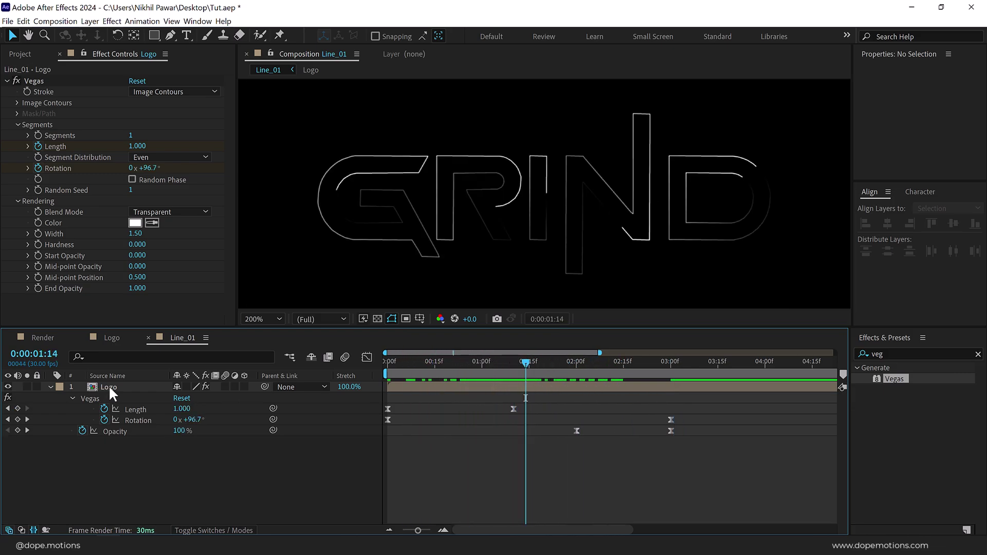
pyautogui.click(109, 387)
pyautogui.doubleClick(877, 354)
pyautogui.write('simple')
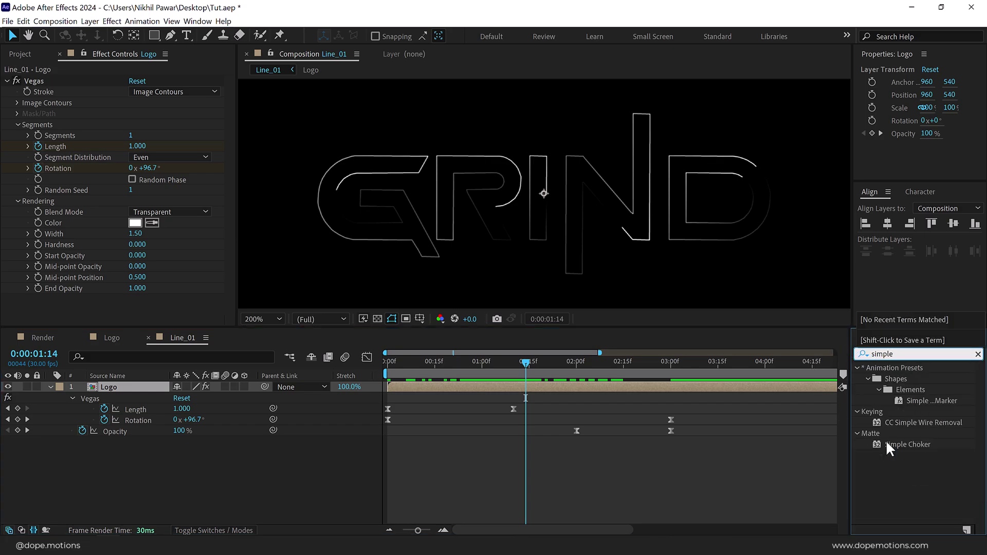
pyautogui.doubleClick(895, 440)
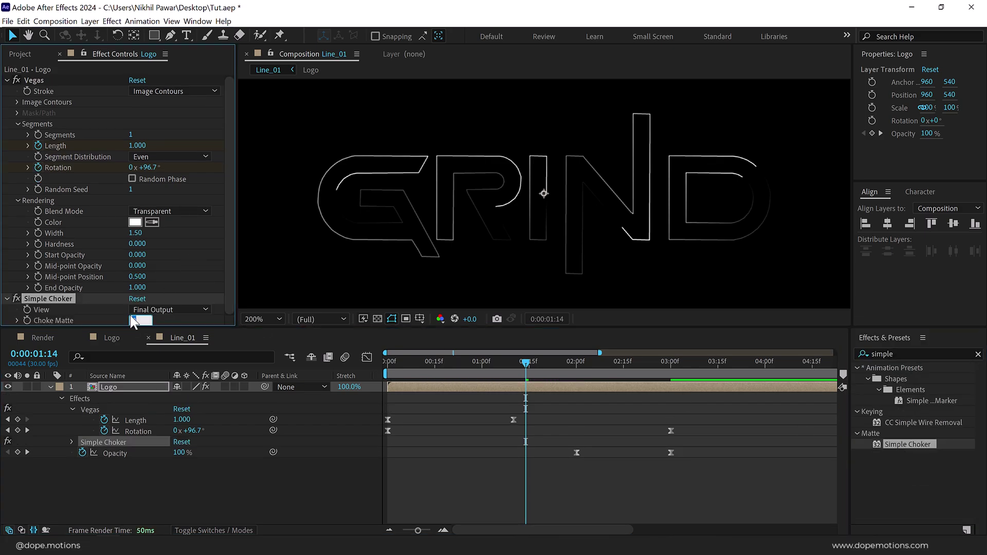
pyautogui.moveTo(134, 322); pyautogui.dragTo(158, 293)
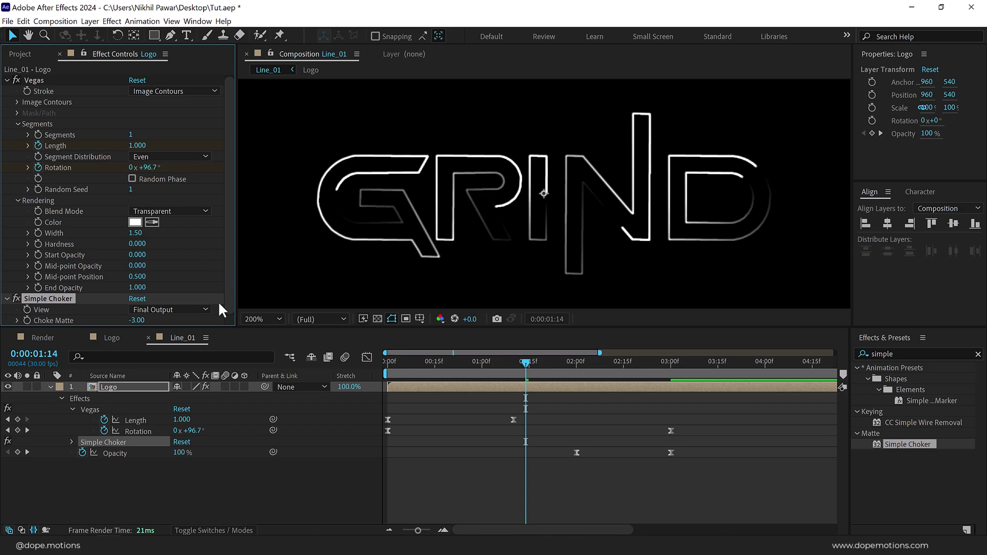
pyautogui.click(136, 320)
pyautogui.write('-2')
pyautogui.press('Return')
# Return the viewer to 100% and preview the thickened outline near the start
pyautogui.click(201, 468)
pyautogui.press(',')
pyautogui.moveTo(525, 391); pyautogui.dragTo(498, 394)
pyautogui.click(25, 58)
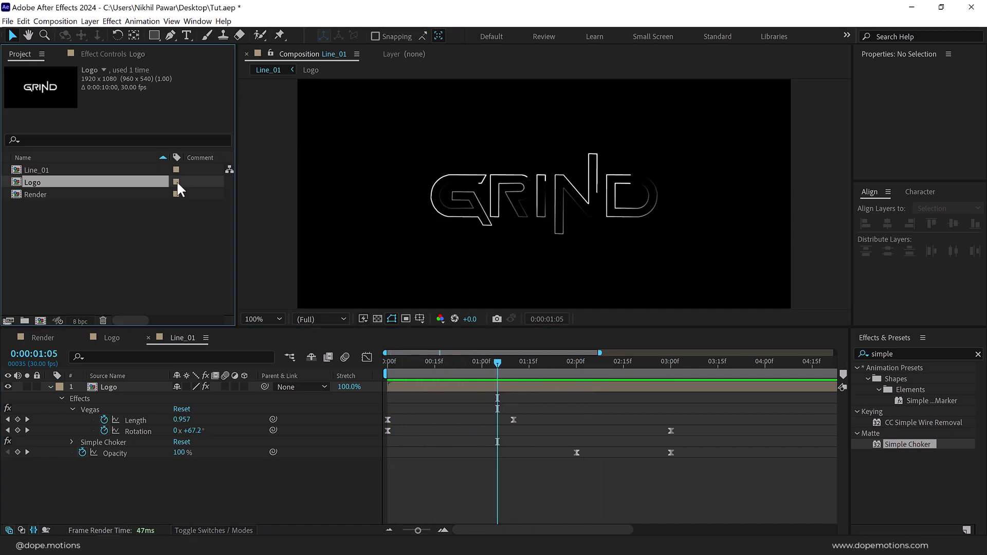
# Duplicate the Line_01 composition as Line_02 and open it
pyautogui.click(72, 259)
pyautogui.click(50, 176)
pyautogui.click(49, 171)
pyautogui.hotkey('ctrl', 'd')
pyautogui.doubleClick(58, 182)
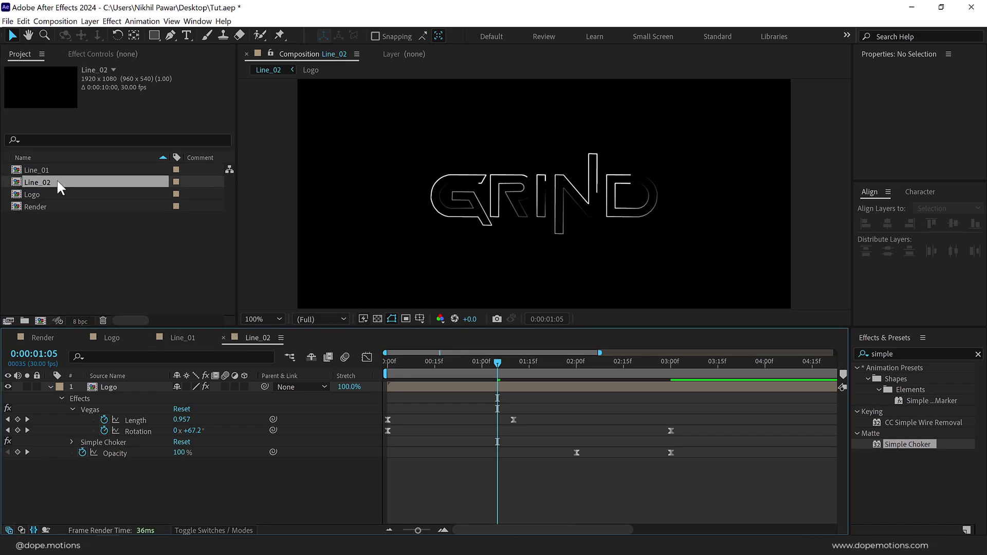
# Change the Line_02 Vegas stroke colour to blue 1AA4EC
pyautogui.click(138, 386)
pyautogui.click(139, 54)
pyautogui.click(135, 222)
pyautogui.click(468, 262)
pyautogui.click(435, 201)
pyautogui.click(563, 194)
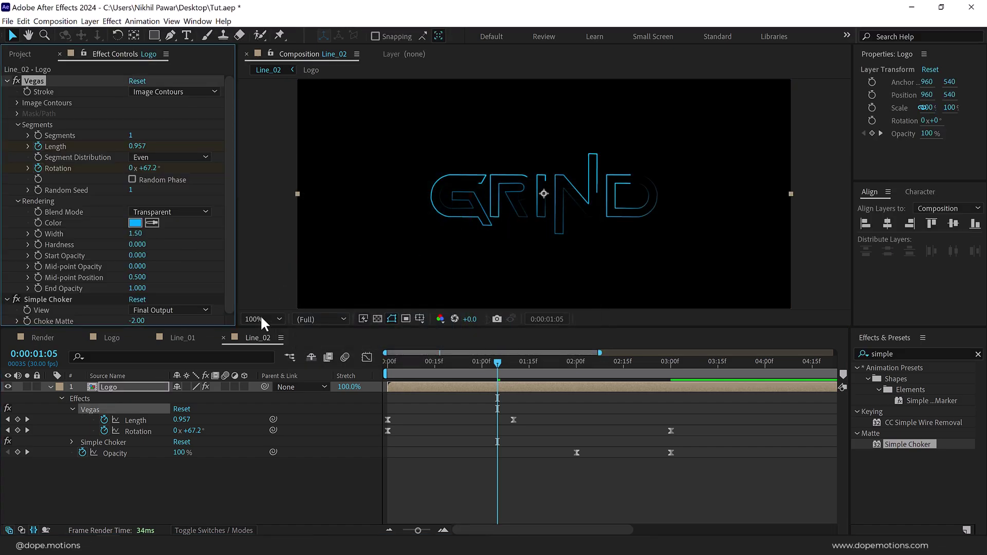
# Set the 3:00 Rotation keyframe to 1x+0° and preview the blue line
pyautogui.click(663, 366)
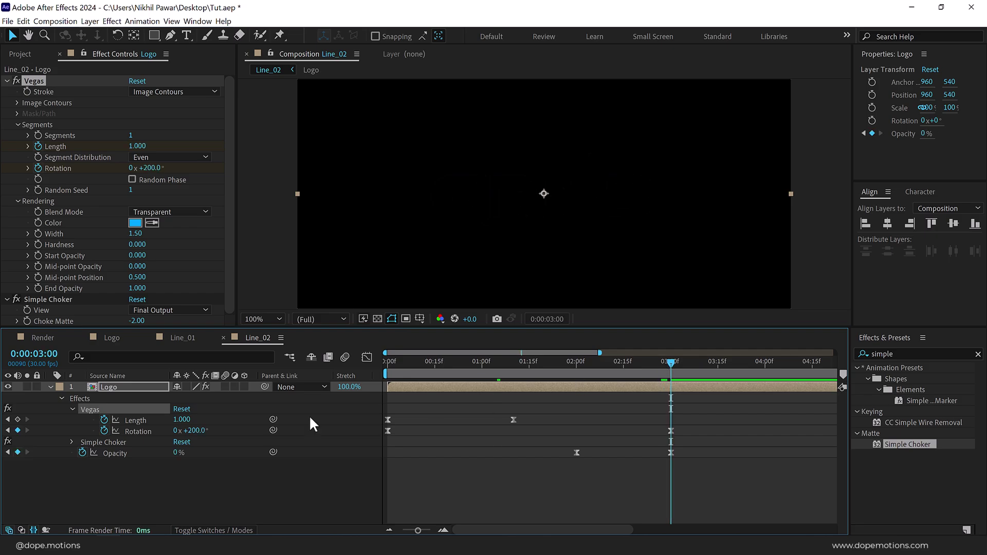
pyautogui.click(161, 489)
pyautogui.click(175, 432)
pyautogui.write('1')
pyautogui.press('Return')
pyautogui.click(197, 430)
pyautogui.write('0')
pyautogui.press('Return')
pyautogui.moveTo(403, 362); pyautogui.dragTo(529, 363)
# Switch back to Line_01 and begin a new composition from the Project panel
pyautogui.click(195, 337)
pyautogui.click(20, 54)
pyautogui.click(8, 321)
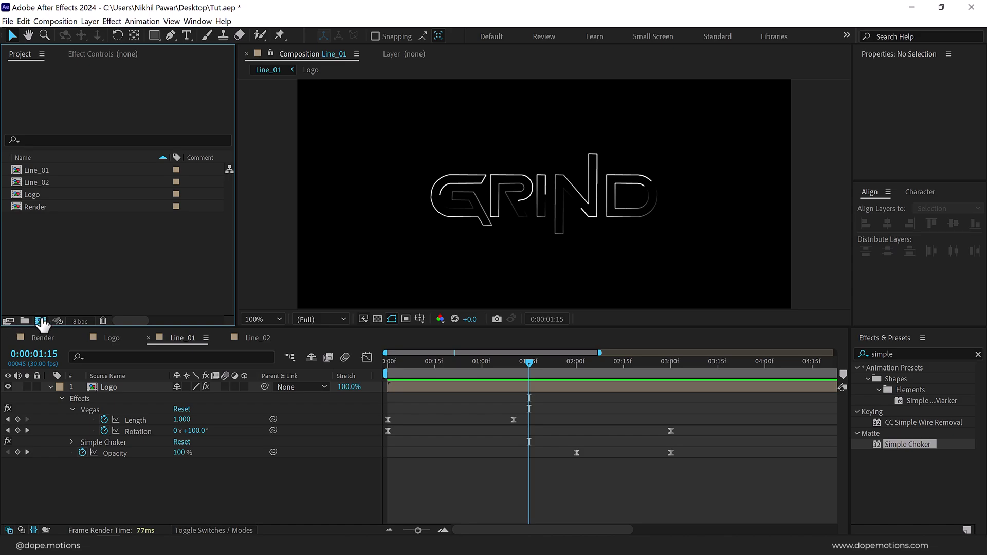
# Name the new composition Edge and give it a white background colour
pyautogui.write('Edge')
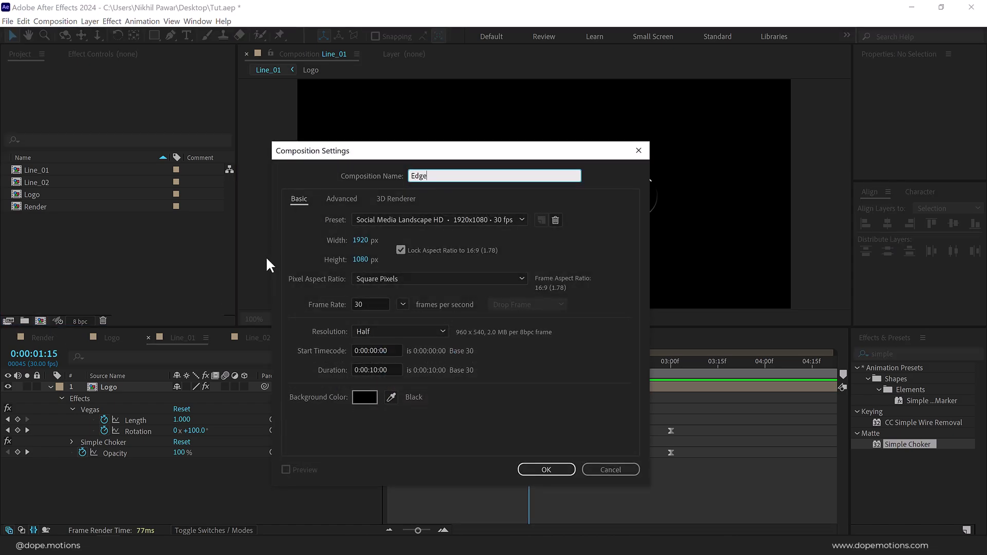
pyautogui.click(547, 470)
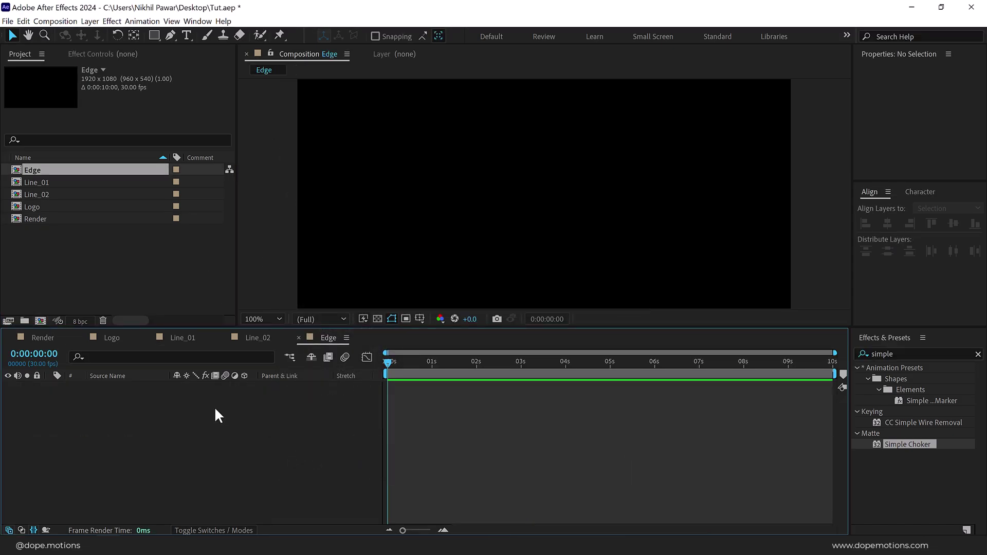
pyautogui.hotkey('ctrl', 'k')
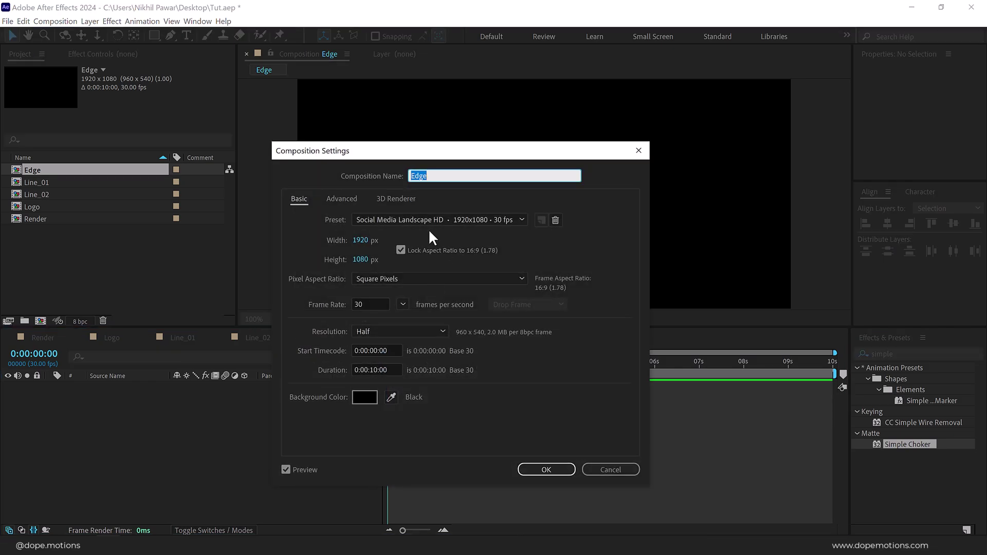
pyautogui.click(366, 399)
pyautogui.click(312, 266)
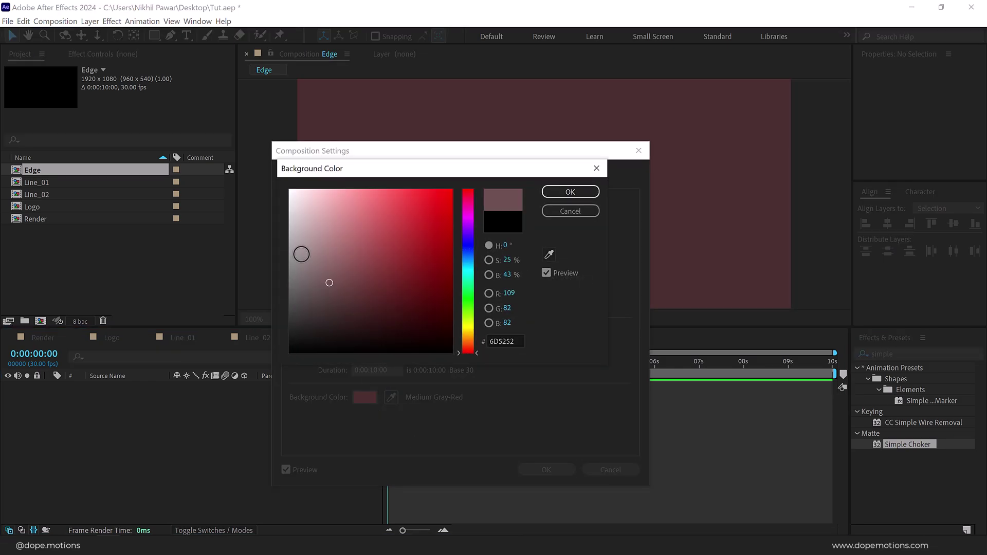
pyautogui.click(289, 190)
pyautogui.click(571, 192)
pyautogui.click(548, 469)
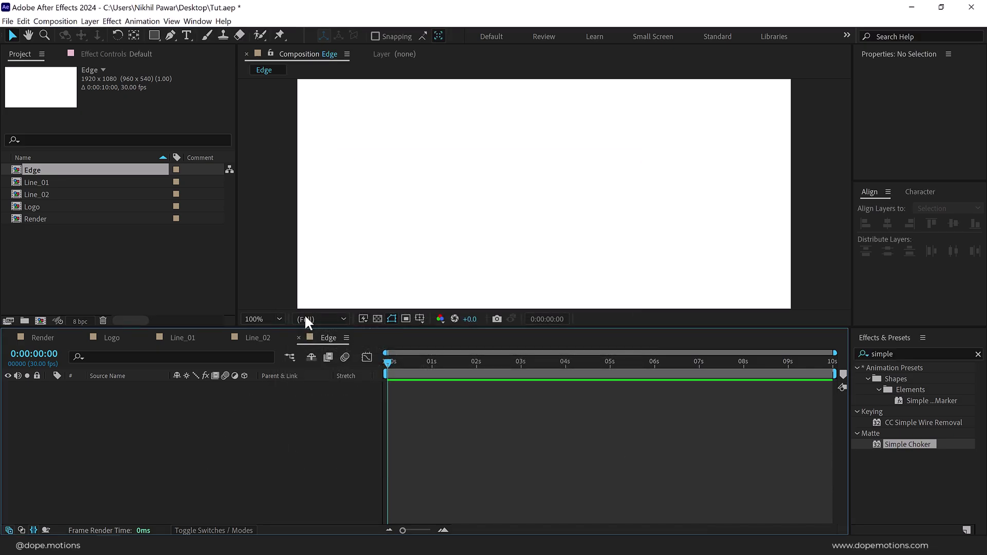
# Place the Logo comp in Edge and apply Find Edges and Tint to it
pyautogui.moveTo(40, 206); pyautogui.dragTo(180, 407)
pyautogui.click(465, 366)
pyautogui.click(905, 354)
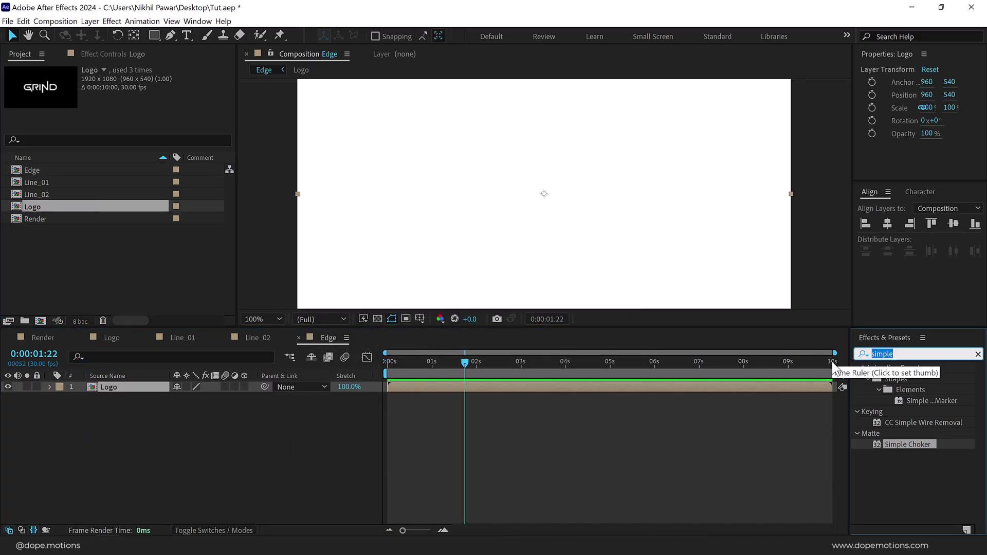
pyautogui.write('find ed')
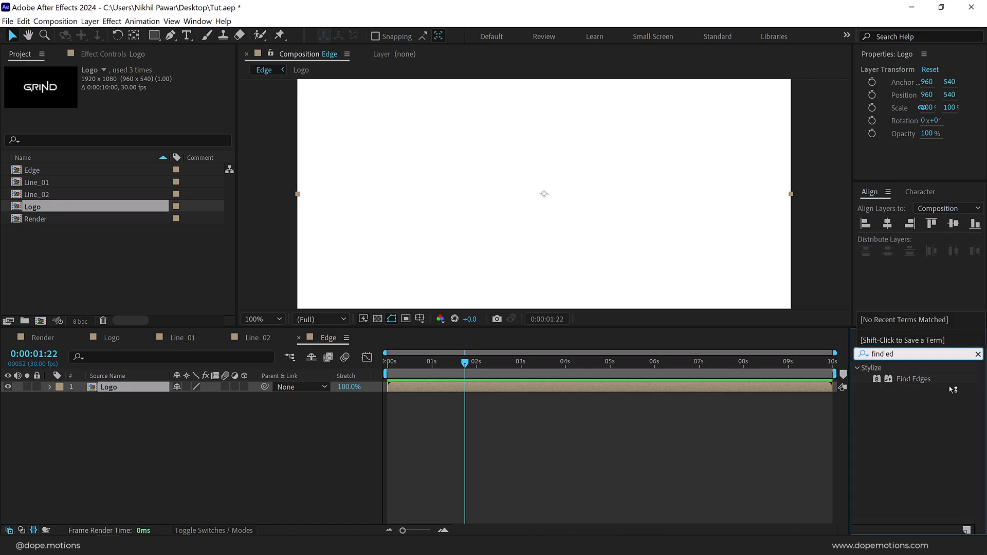
pyautogui.doubleClick(916, 379)
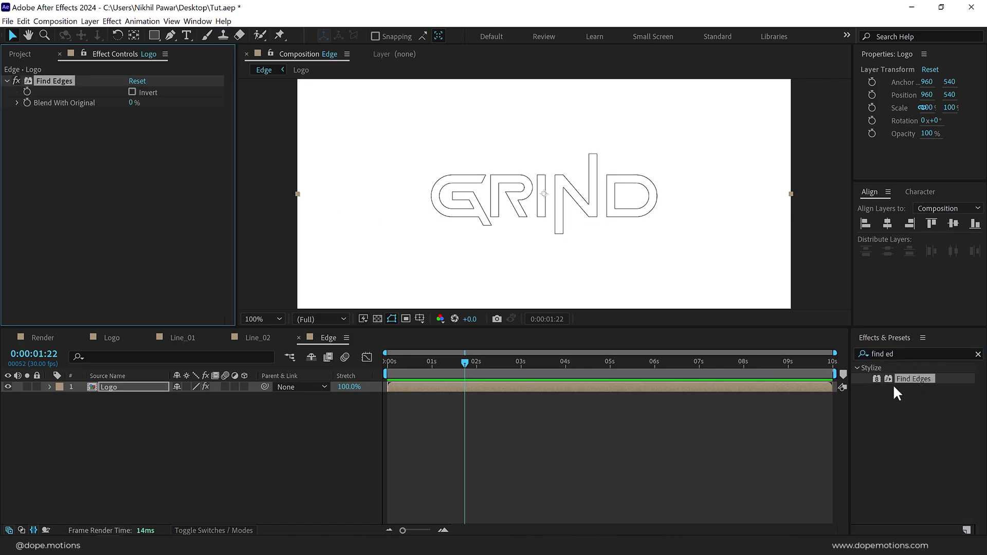
pyautogui.click(903, 354)
pyautogui.write('tint')
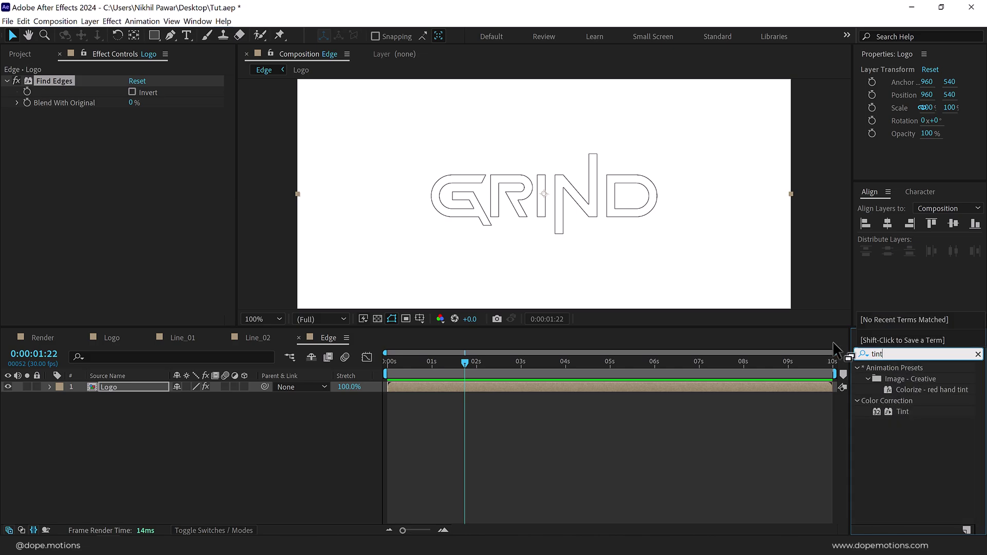
pyautogui.doubleClick(902, 412)
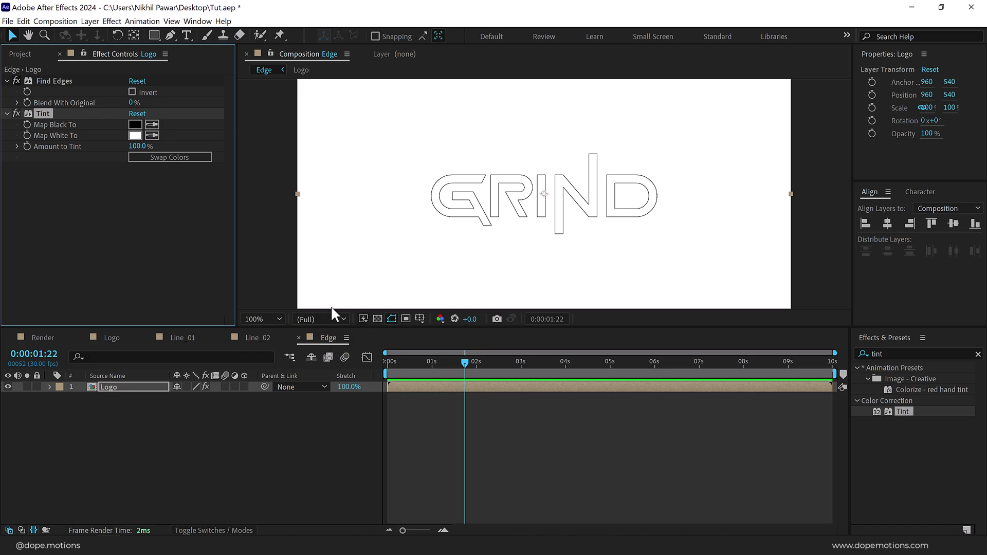
# Return to the project's composition list and begin another new composition
pyautogui.click(26, 55)
pyautogui.click(213, 146)
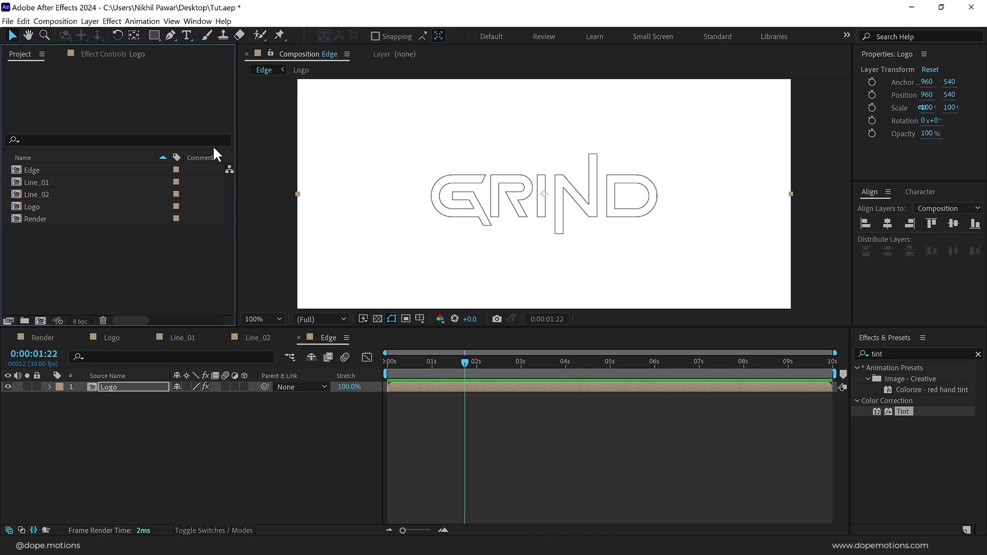
pyautogui.click(40, 321)
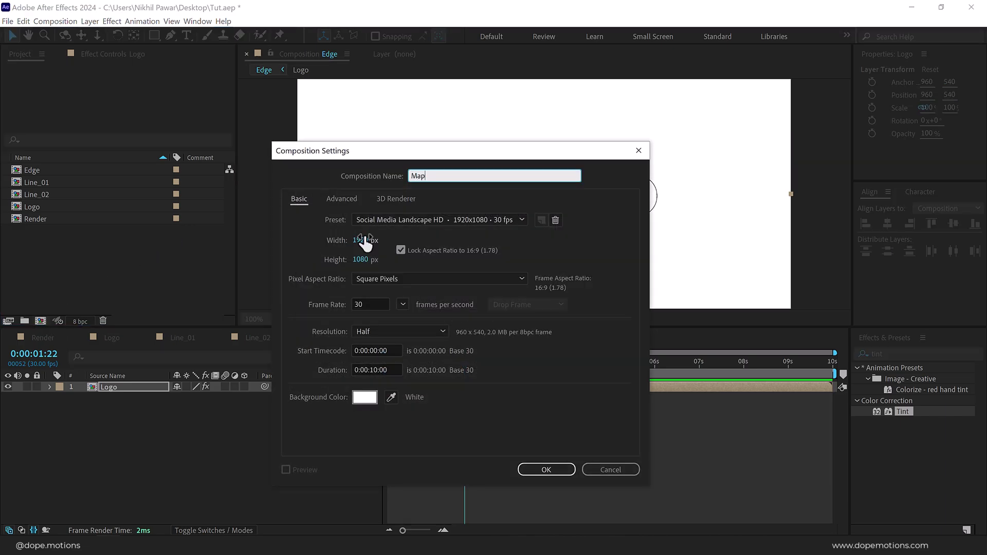
# Create the Map composition and set its background colour to black
pyautogui.click(565, 469)
pyautogui.hotkey('ctrl', 'k')
pyautogui.click(370, 398)
pyautogui.click(334, 352)
pyautogui.click(586, 192)
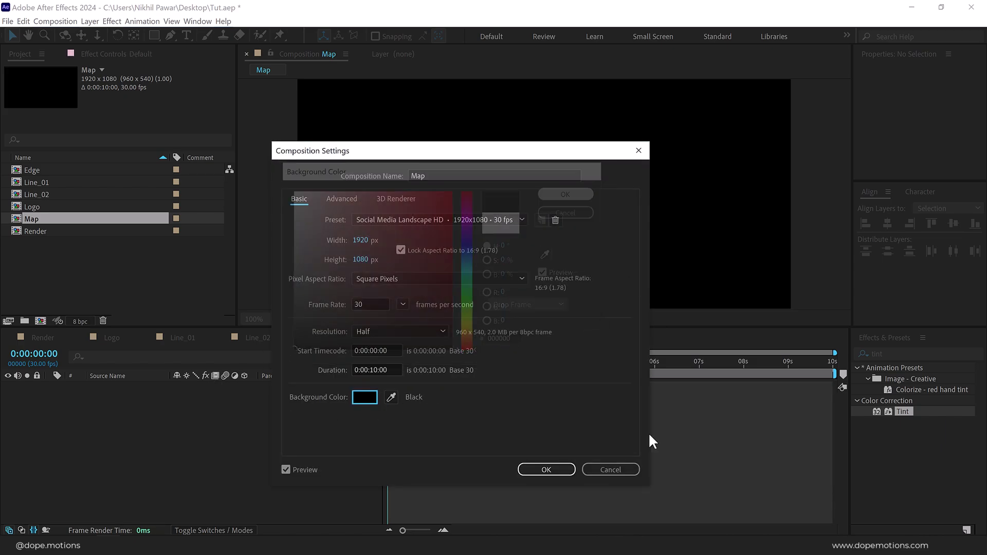
pyautogui.click(561, 474)
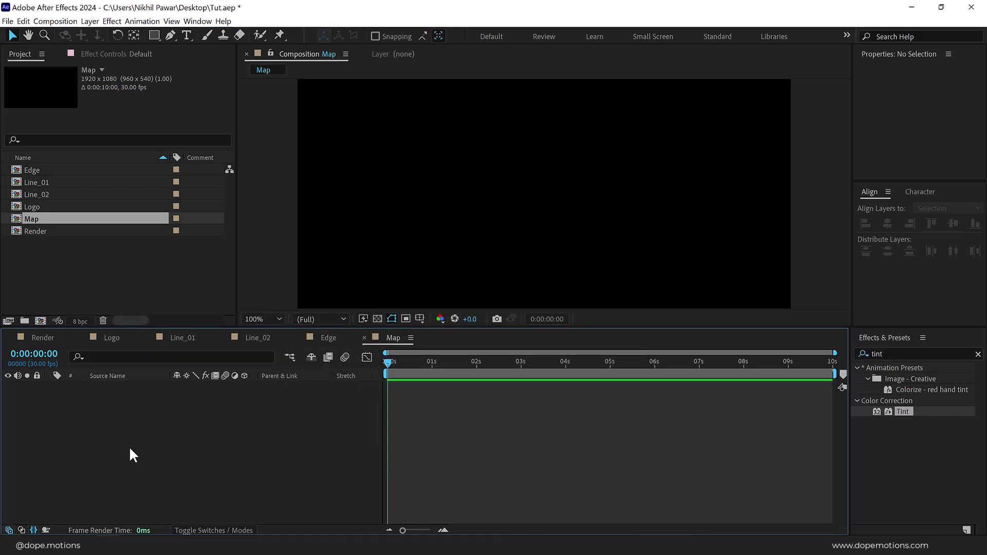
# Add a black solid layer named BG to Map
pyautogui.hotkey('ctrl', 'y')
pyautogui.write('BG')
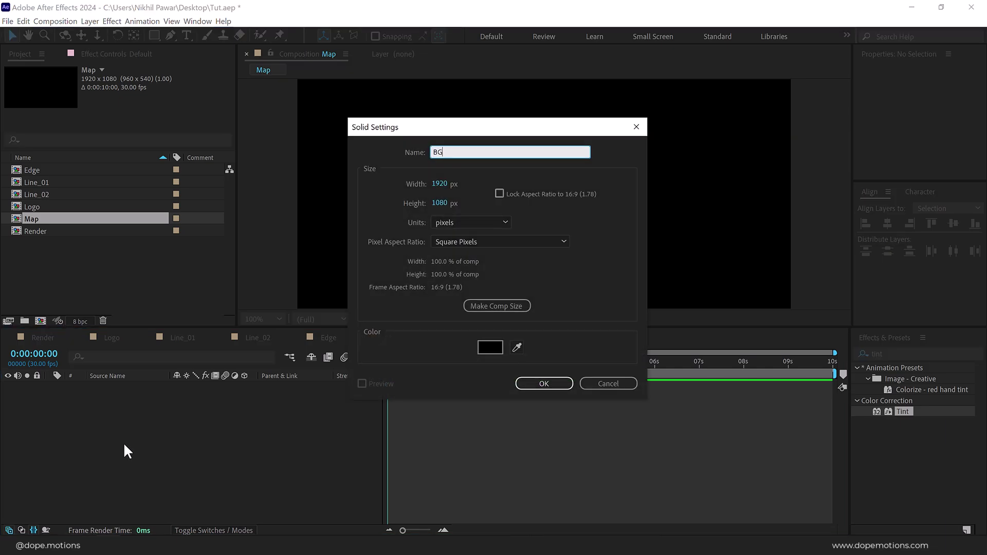
pyautogui.click(498, 347)
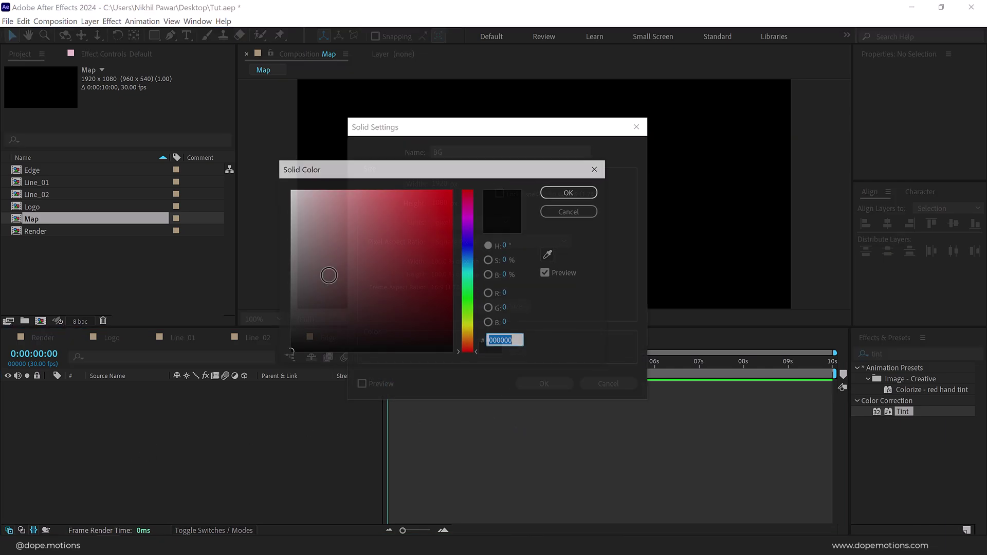
pyautogui.click(562, 195)
pyautogui.click(533, 383)
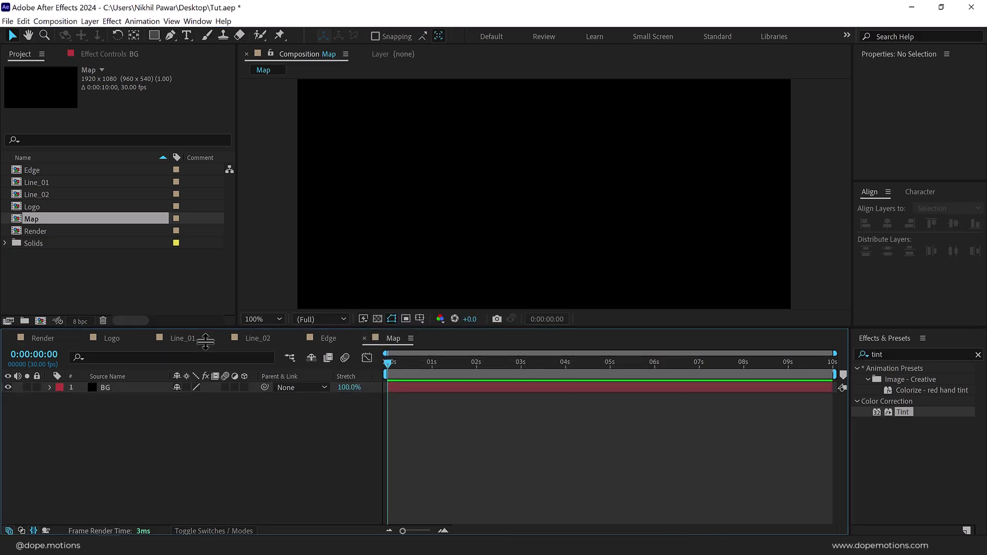
# Switch to the Pen tool with a dark grey 414141 shape fill
pyautogui.click(170, 35)
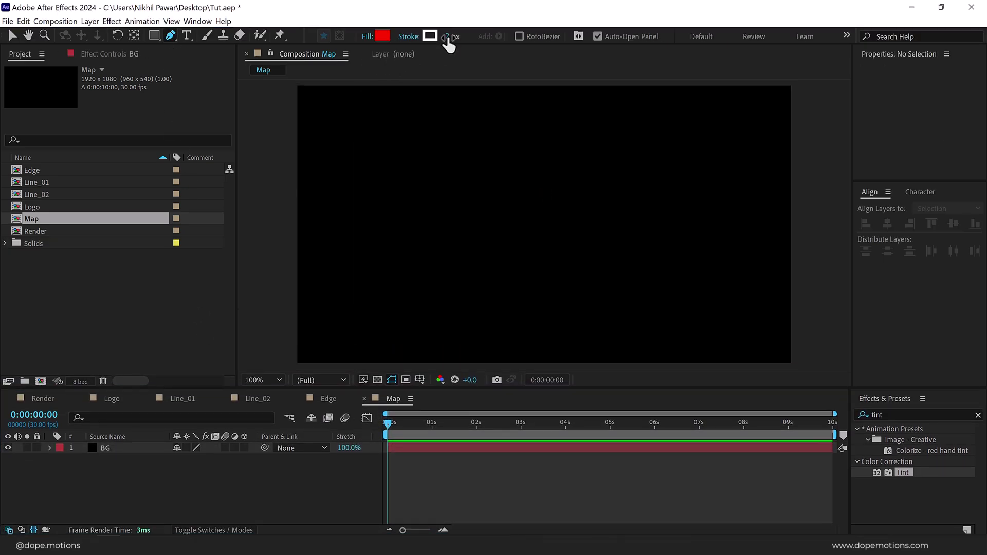
pyautogui.click(382, 36)
pyautogui.moveTo(326, 282); pyautogui.dragTo(258, 311)
pyautogui.click(275, 300)
pyautogui.click(562, 194)
# Draw a closed grey blob shape on the left side of the frame
pyautogui.moveTo(419, 110); pyautogui.dragTo(451, 93)
pyautogui.moveTo(359, 198); pyautogui.dragTo(360, 257)
pyautogui.moveTo(398, 340); pyautogui.dragTo(440, 353)
pyautogui.moveTo(533, 350); pyautogui.dragTo(544, 337)
pyautogui.moveTo(517, 282); pyautogui.dragTo(480, 250)
pyautogui.click(445, 217)
pyautogui.moveTo(534, 159); pyautogui.dragTo(534, 138)
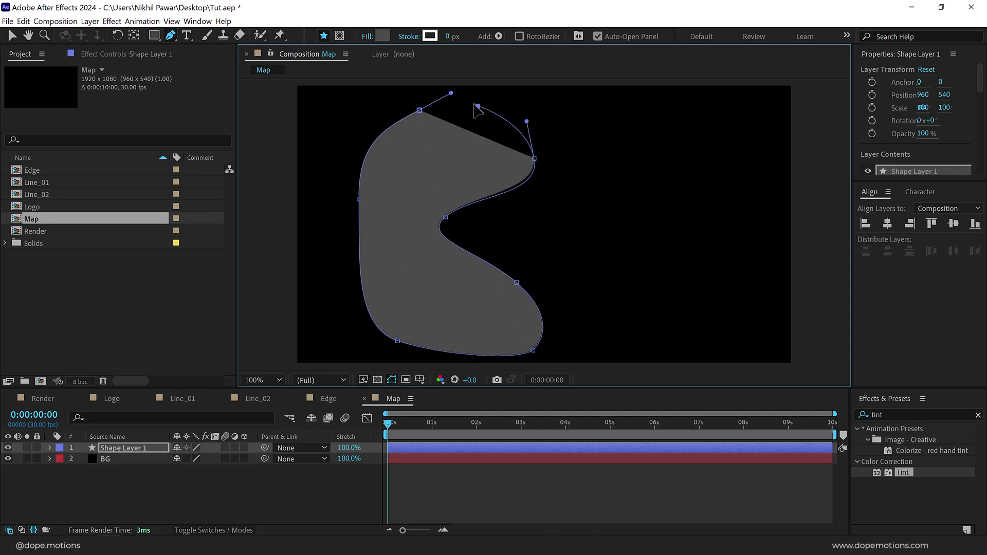
pyautogui.moveTo(477, 106); pyautogui.dragTo(449, 103)
pyautogui.click(420, 111)
pyautogui.click(207, 481)
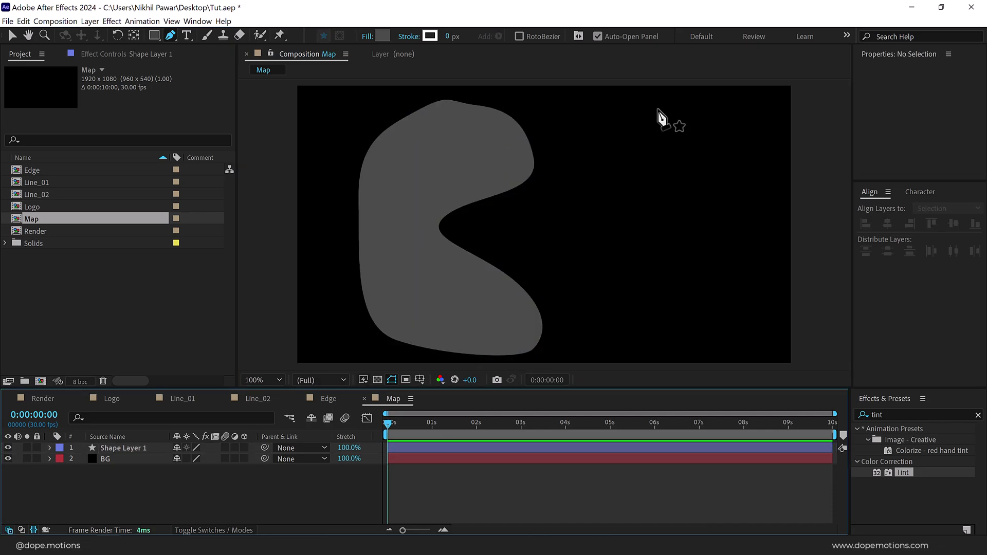
# Draw a second closed grey blob shape on the right side
pyautogui.moveTo(626, 113); pyautogui.dragTo(592, 146)
pyautogui.moveTo(552, 208); pyautogui.dragTo(558, 242)
pyautogui.moveTo(621, 272); pyautogui.dragTo(618, 351)
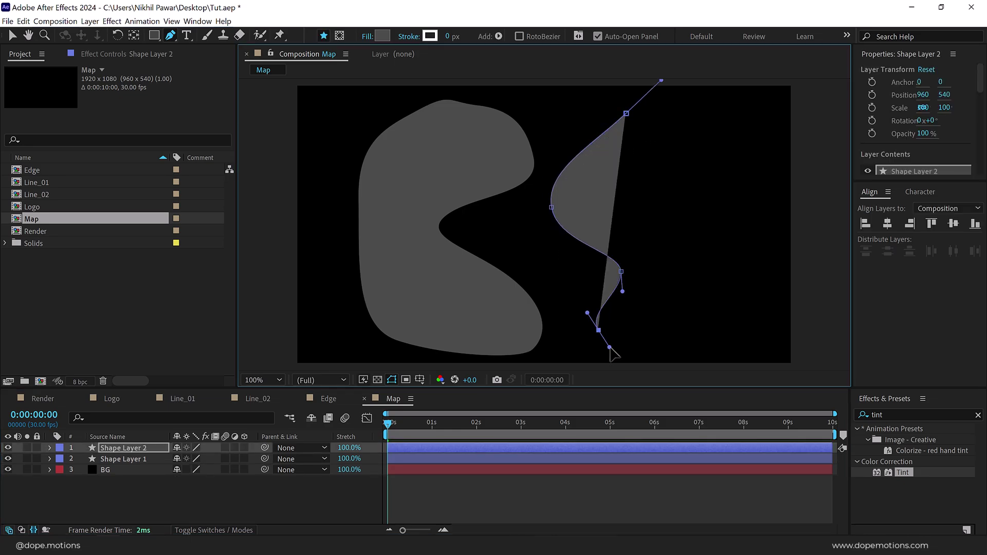
pyautogui.moveTo(702, 352); pyautogui.dragTo(755, 348)
pyautogui.moveTo(758, 283); pyautogui.dragTo(701, 267)
pyautogui.moveTo(707, 203); pyautogui.dragTo(712, 198)
pyautogui.moveTo(746, 133); pyautogui.dragTo(776, 153)
pyautogui.moveTo(628, 114)
pyautogui.mouseDown()
pyautogui.moveTo(622, 130)
pyautogui.moveTo(615, 117)
pyautogui.mouseUp()
pyautogui.click(136, 503)
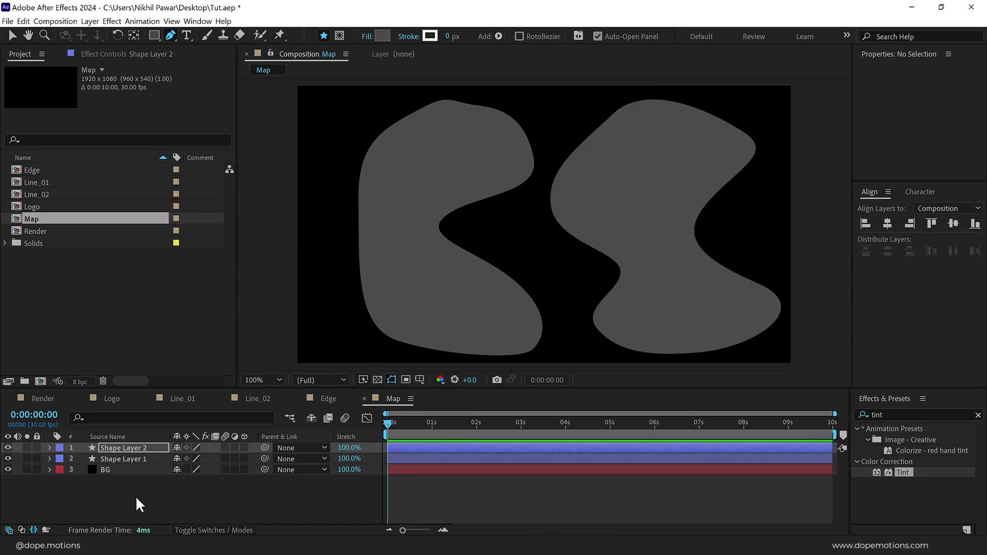
# Switch the fill to white and draw a smaller white shape inside the left blob
pyautogui.click(383, 36)
pyautogui.click(289, 221)
pyautogui.click(569, 189)
pyautogui.click(412, 165)
pyautogui.click(383, 221)
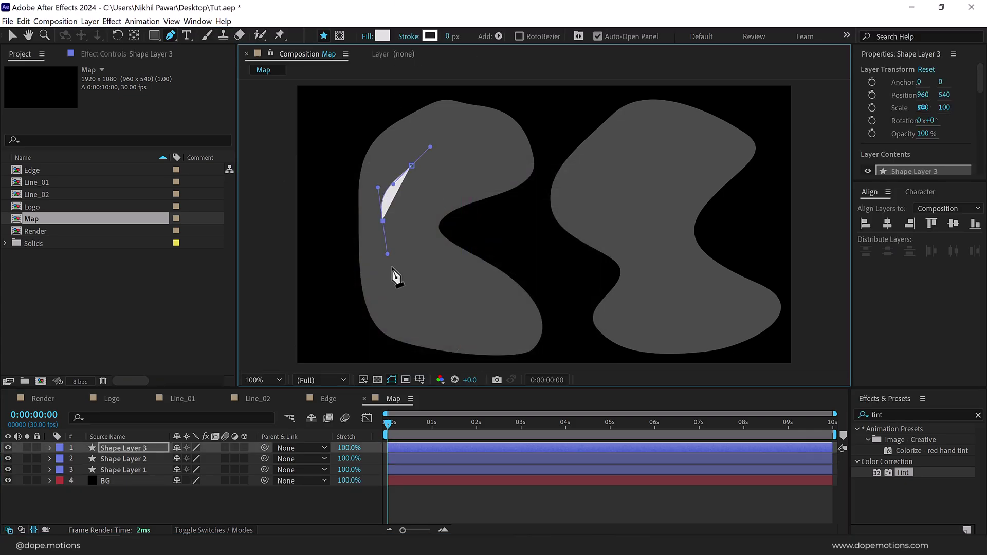
pyautogui.click(402, 285)
pyautogui.click(468, 298)
pyautogui.click(433, 253)
pyautogui.click(429, 236)
pyautogui.moveTo(437, 192)
pyautogui.mouseDown()
pyautogui.moveTo(443, 165)
pyautogui.moveTo(430, 180)
pyautogui.mouseUp()
pyautogui.click(412, 166)
# Draw a white shape inside the right blob, then deselect all shapes
pyautogui.moveTo(626, 163); pyautogui.dragTo(615, 172)
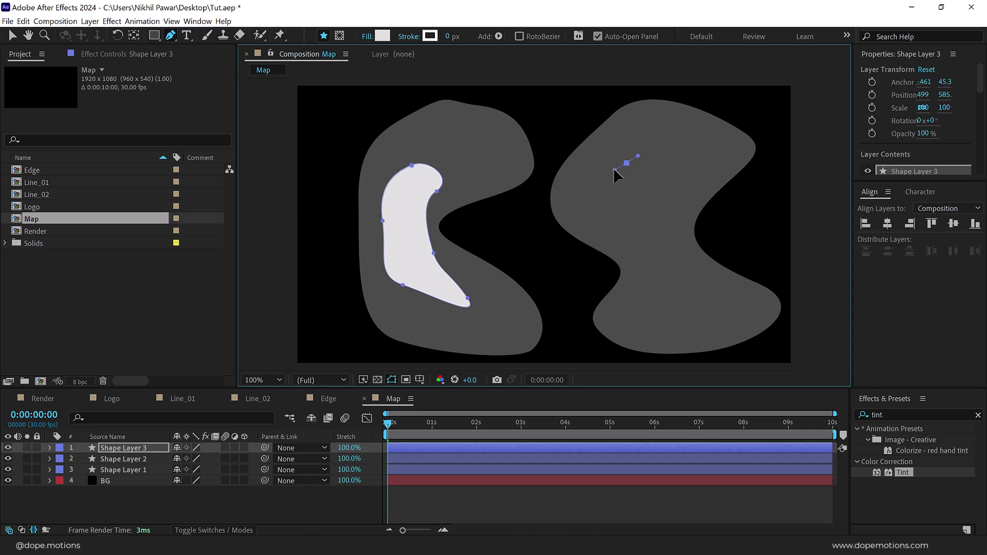
pyautogui.click(608, 218)
pyautogui.moveTo(651, 296); pyautogui.dragTo(642, 310)
pyautogui.moveTo(704, 301); pyautogui.dragTo(707, 289)
pyautogui.click(673, 234)
pyautogui.moveTo(687, 180); pyautogui.dragTo(684, 155)
pyautogui.moveTo(627, 163); pyautogui.dragTo(624, 168)
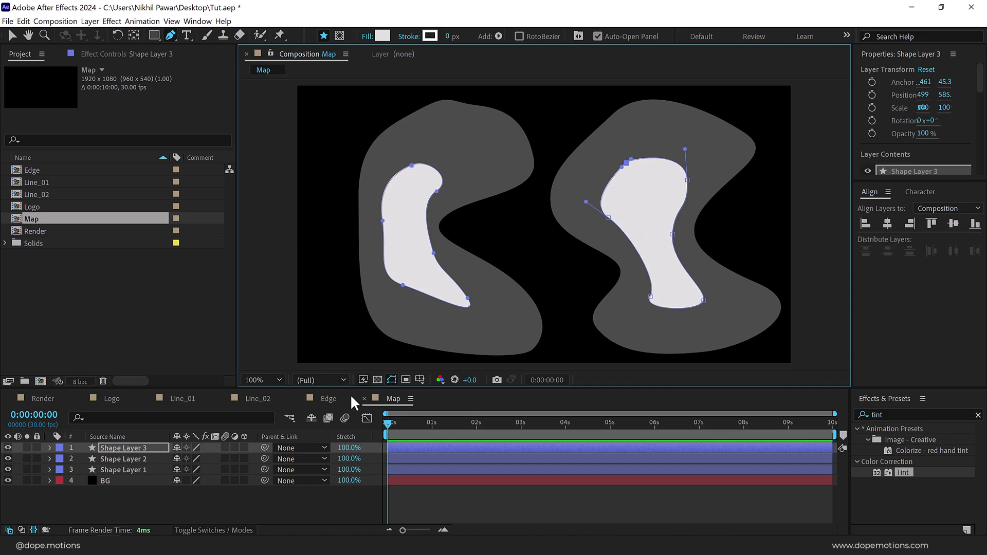
pyautogui.press('v')
pyautogui.click(131, 504)
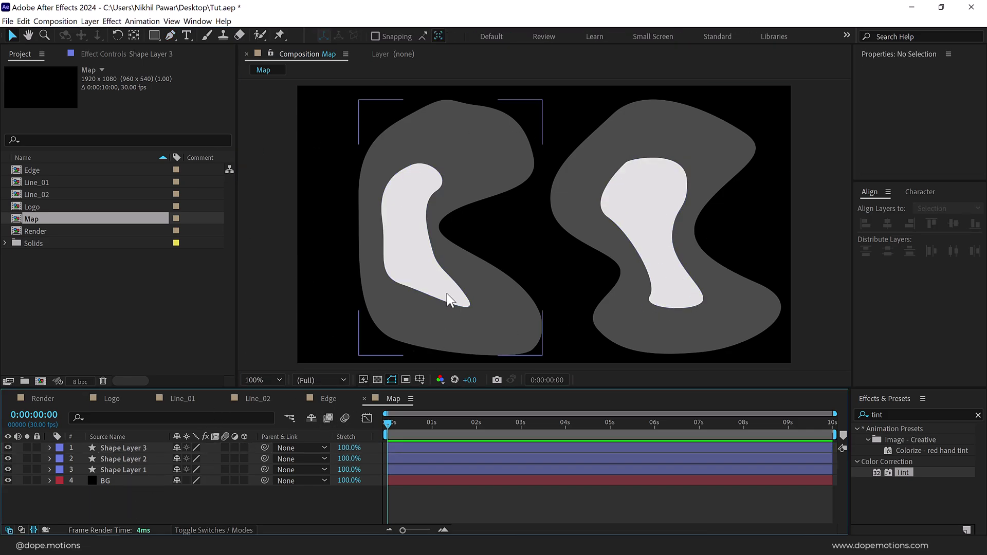
# Create a new composition named Refraction
pyautogui.click(95, 325)
pyautogui.click(40, 381)
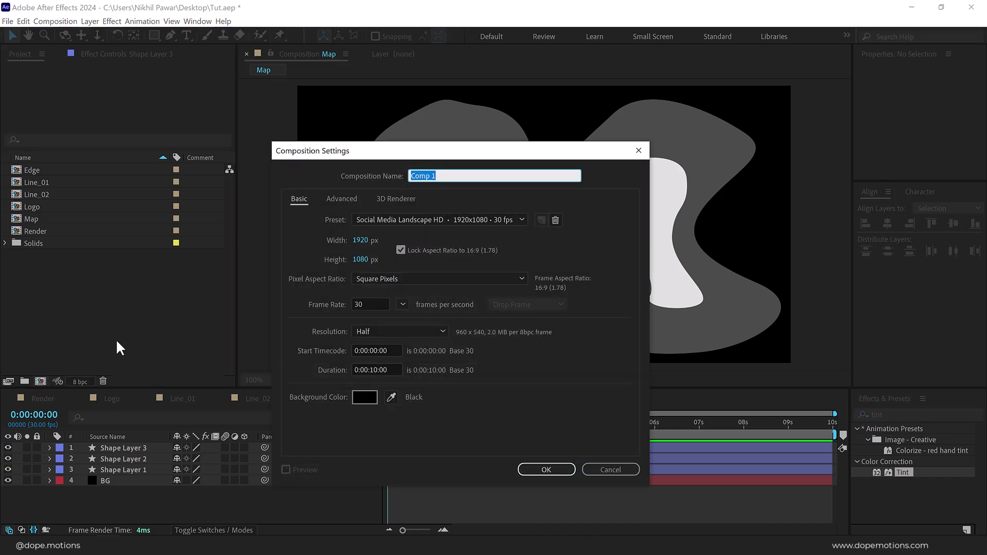
pyautogui.write('Refraction')
pyautogui.press('Return')
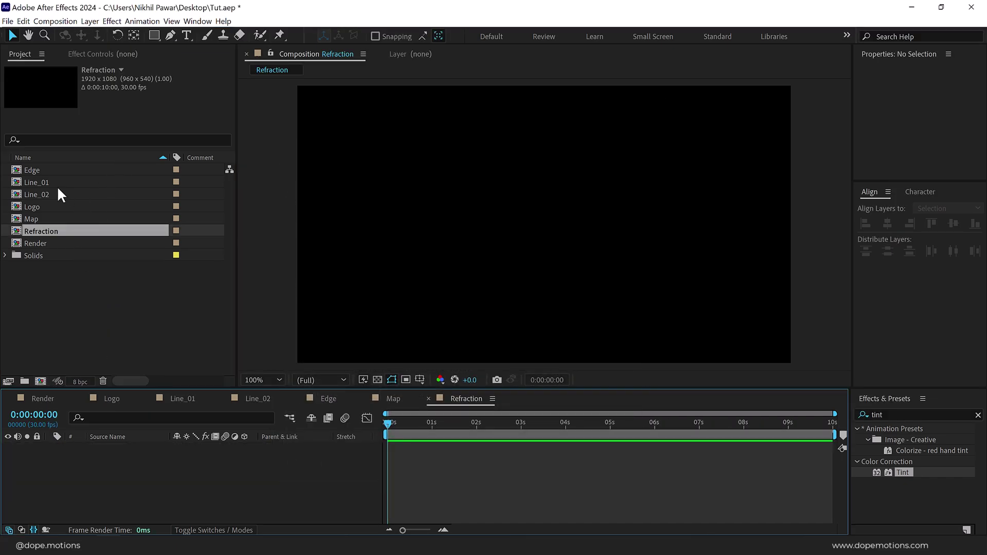
# Place the Map composition into Refraction and stretch it taller and narrower
pyautogui.click(46, 348)
pyautogui.moveTo(38, 222); pyautogui.dragTo(121, 465)
pyautogui.press(',')
pyautogui.moveTo(668, 294); pyautogui.dragTo(377, 108)
# Keyframe Map's Position at 0s and 5s so the shapes slide past the lower-right corner
pyautogui.click(118, 449)
pyautogui.press('p')
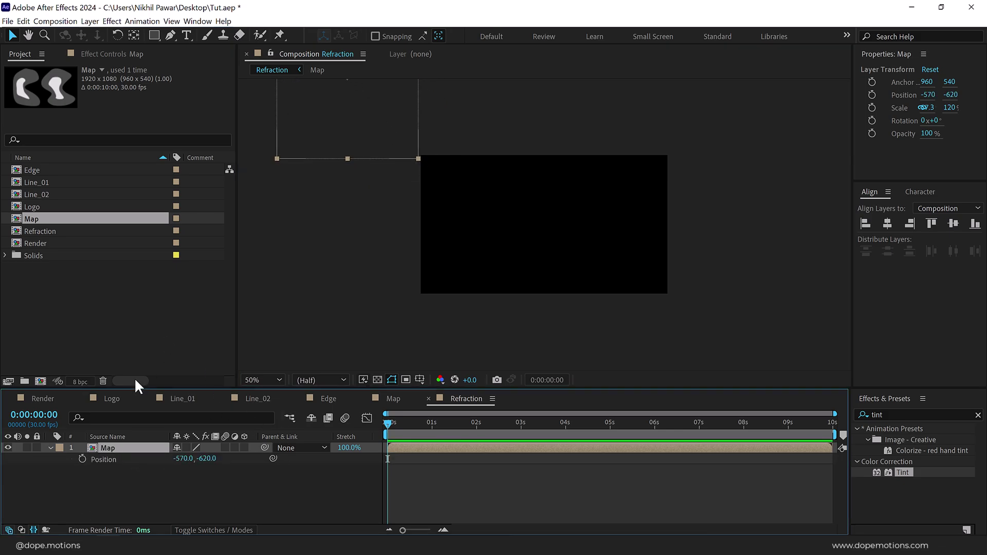
pyautogui.hotkey('alt', 'shift', 'p')
pyautogui.click(611, 423)
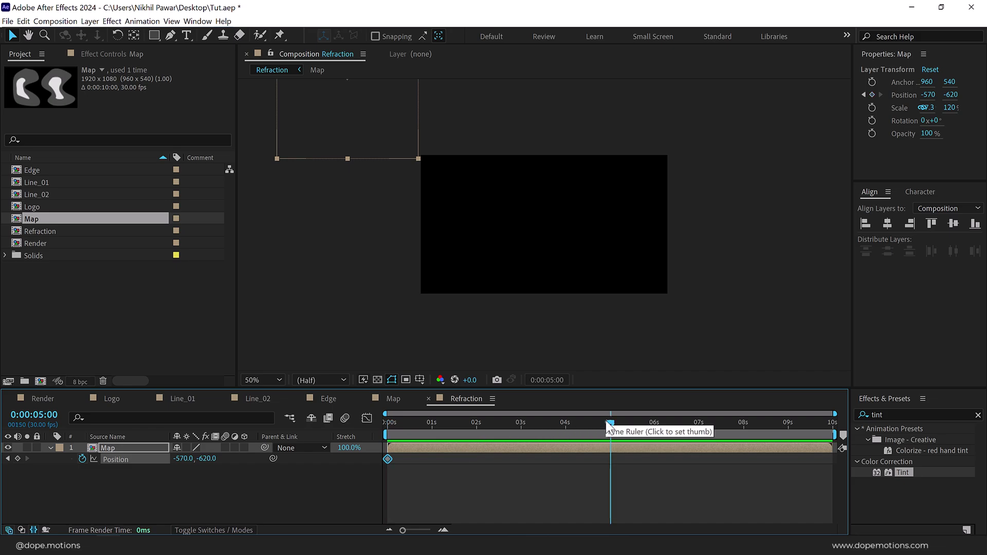
pyautogui.moveTo(341, 133); pyautogui.dragTo(681, 391)
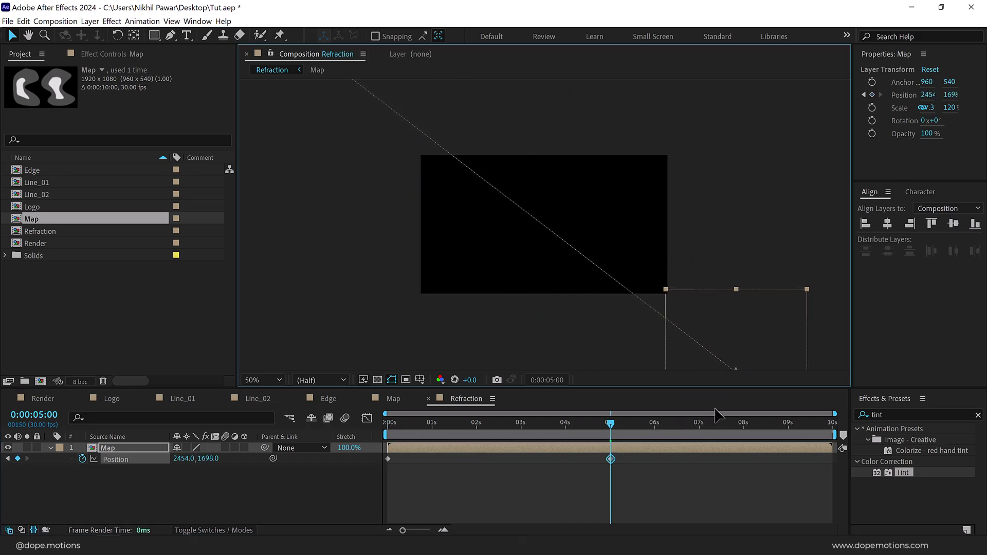
pyautogui.moveTo(569, 425); pyautogui.dragTo(500, 430)
# Add an adjustment layer on top and rename it Displace
pyautogui.rightClick(152, 489)
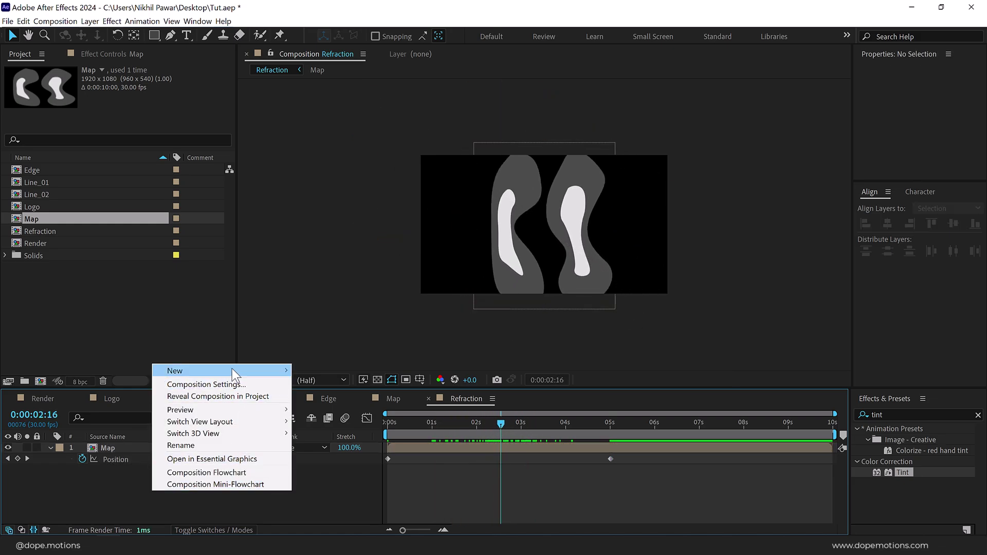
pyautogui.moveTo(233, 369)
pyautogui.click(339, 455)
pyautogui.press('Return')
pyautogui.write('Displace')
pyautogui.press('Return')
pyautogui.click(885, 415)
# Apply Turbulent Displace to the Displace layer with Amount 75 and Size 300
pyautogui.write('turb')
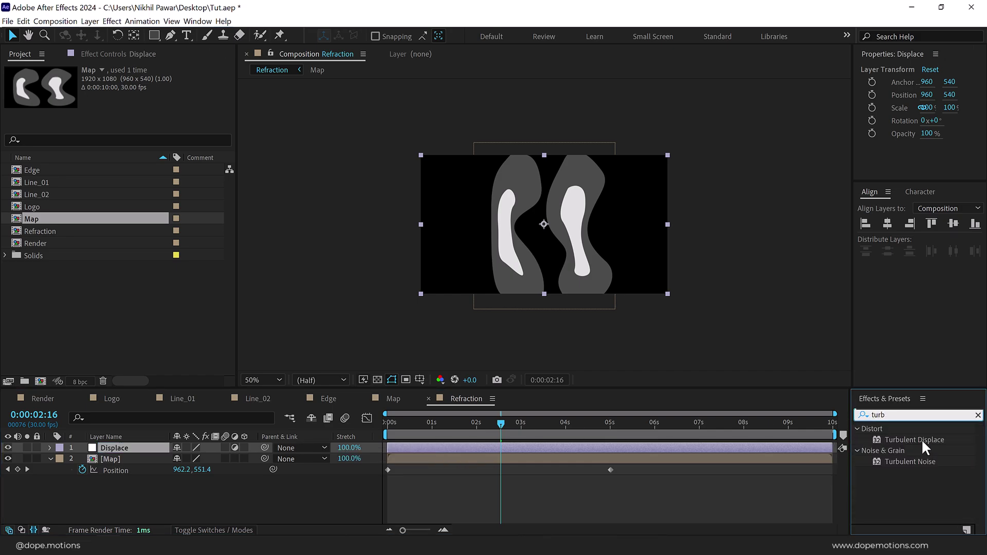
pyautogui.doubleClick(920, 440)
pyautogui.write('75')
pyautogui.press('Return')
pyautogui.click(137, 114)
pyautogui.write('300')
pyautogui.press('Return')
# Set Turbulent Displace Evolution to 89° and preview the warped slide
pyautogui.moveTo(501, 423)
pyautogui.mouseDown()
pyautogui.moveTo(399, 435)
pyautogui.moveTo(427, 423)
pyautogui.moveTo(533, 437)
pyautogui.moveTo(479, 436)
pyautogui.moveTo(497, 436)
pyautogui.mouseUp()
pyautogui.moveTo(148, 150); pyautogui.dragTo(166, 151)
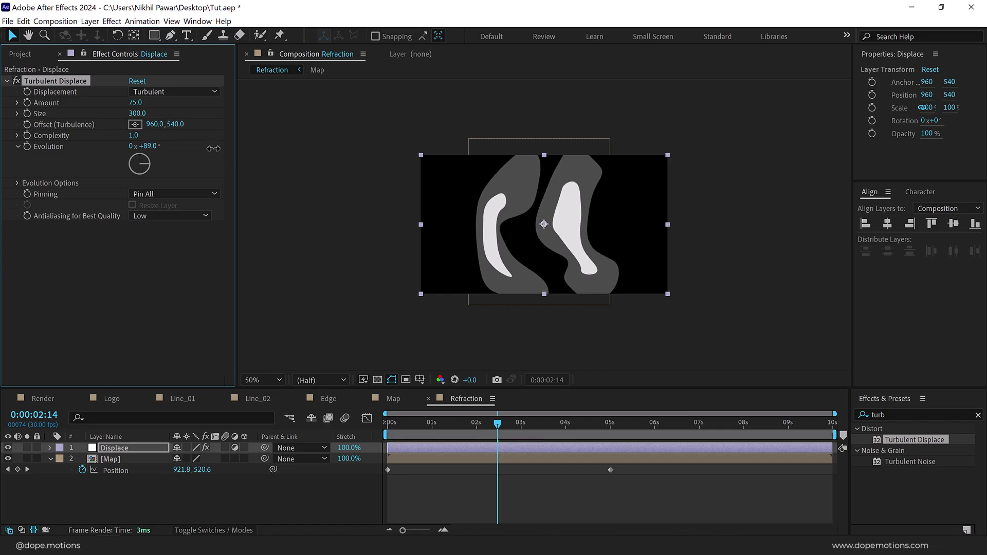
pyautogui.click(471, 424)
pyautogui.moveTo(474, 424); pyautogui.dragTo(492, 417)
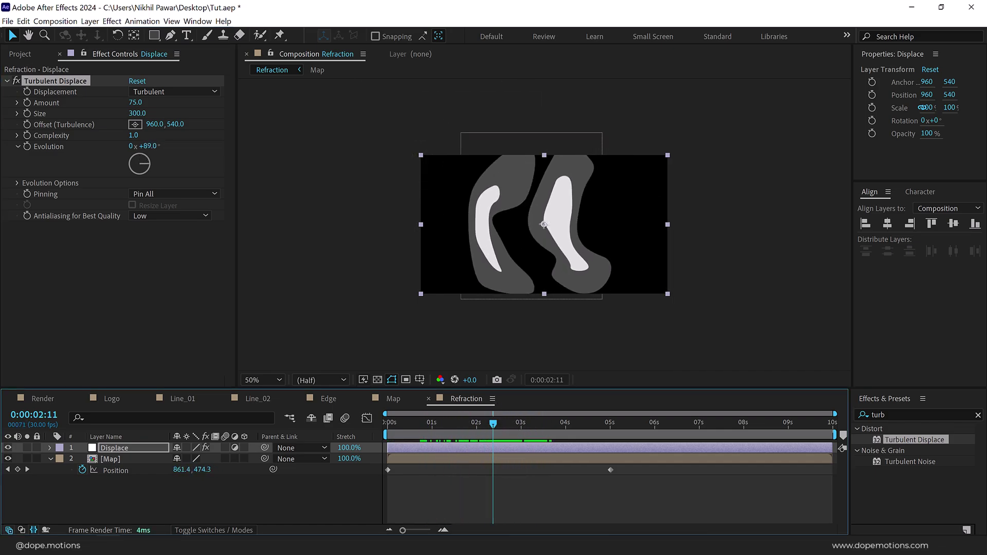
# Start a new composition for Refraction Build from the project panel
pyautogui.click(50, 458)
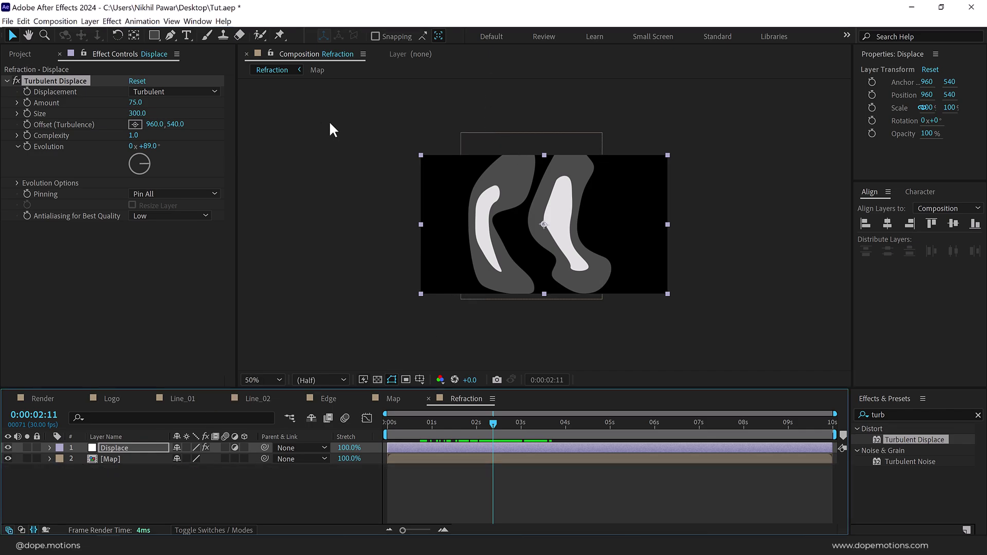
pyautogui.click(21, 55)
pyautogui.click(61, 298)
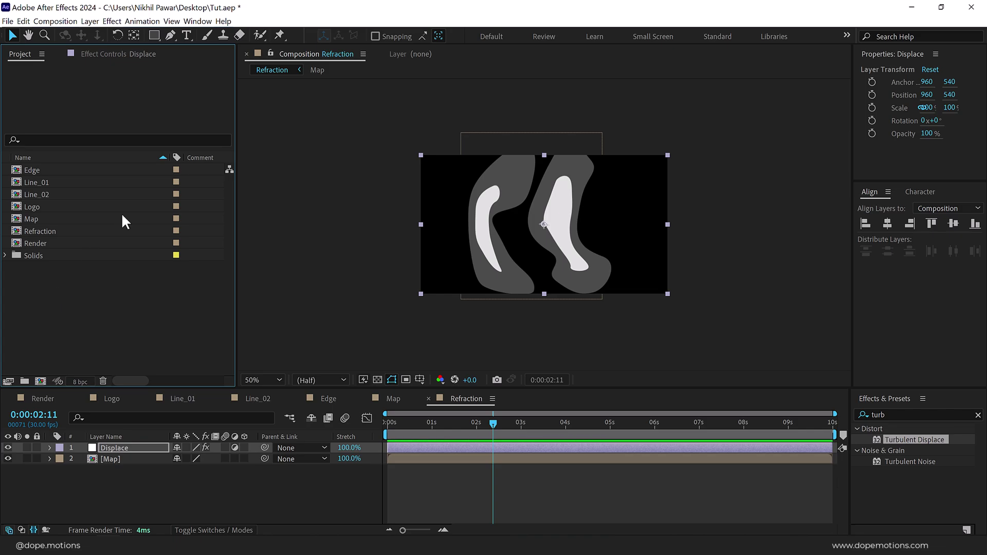
pyautogui.click(40, 382)
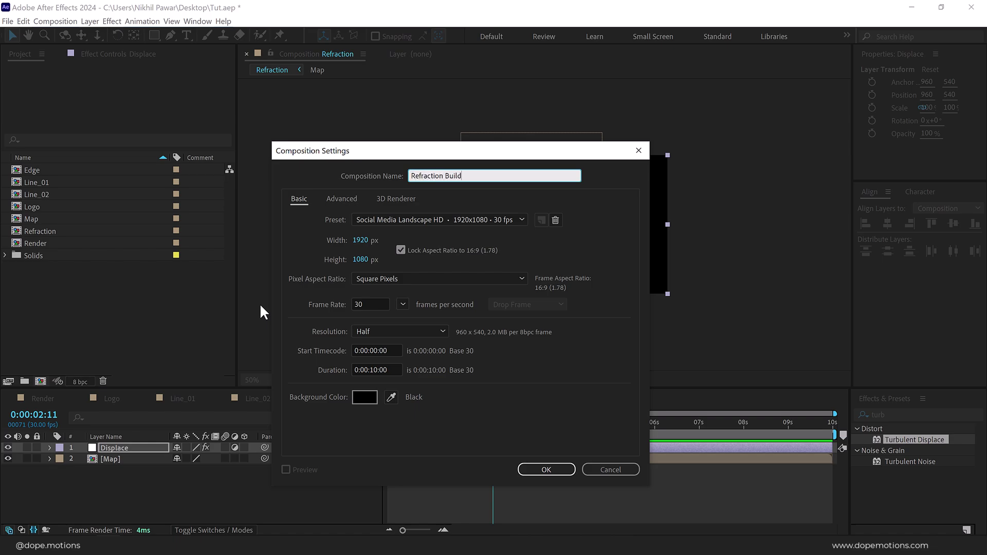
# Create the Refraction Build composition with a white background colour
pyautogui.click(532, 469)
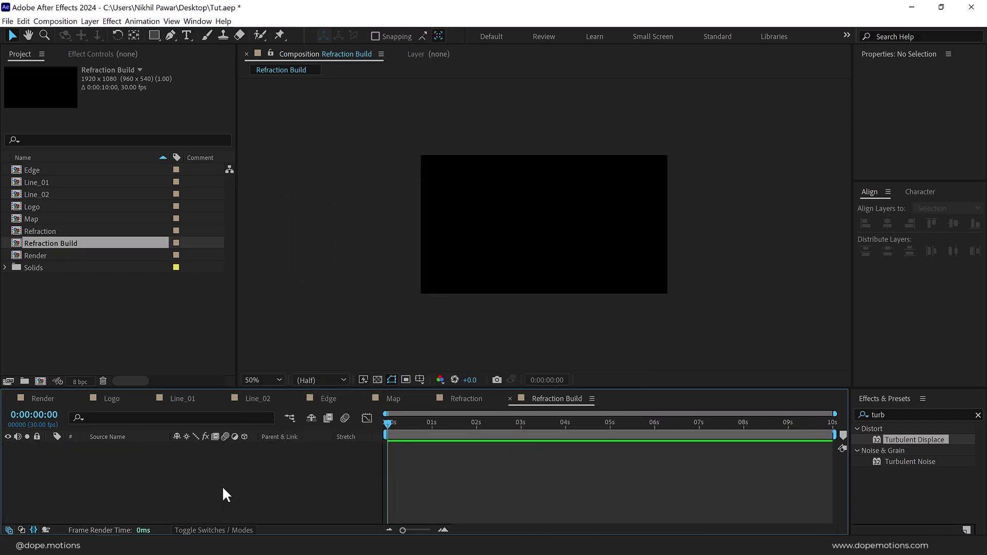
pyautogui.hotkey('ctrl', 'k')
pyautogui.click(363, 397)
pyautogui.click(350, 269)
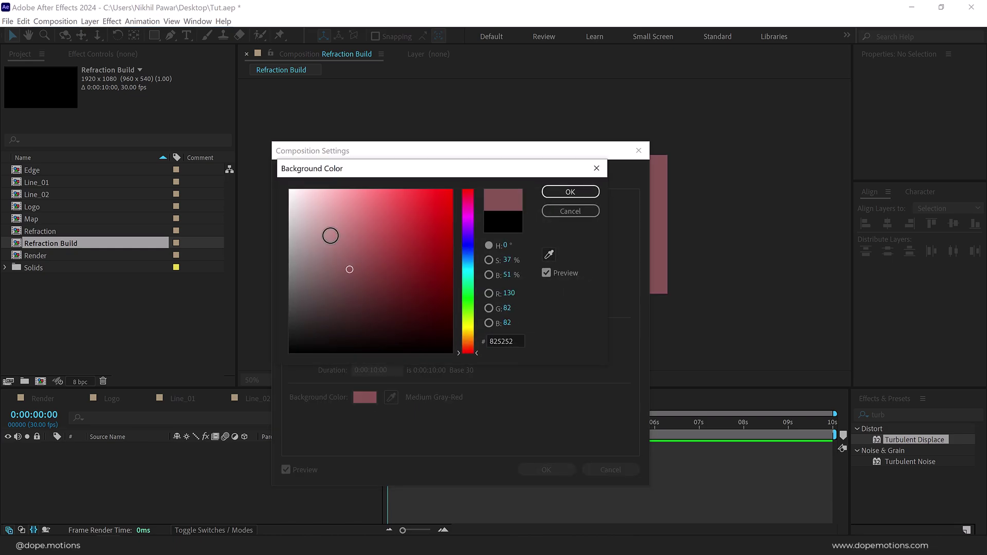
pyautogui.moveTo(331, 236); pyautogui.dragTo(289, 189)
pyautogui.click(570, 192)
pyautogui.click(546, 469)
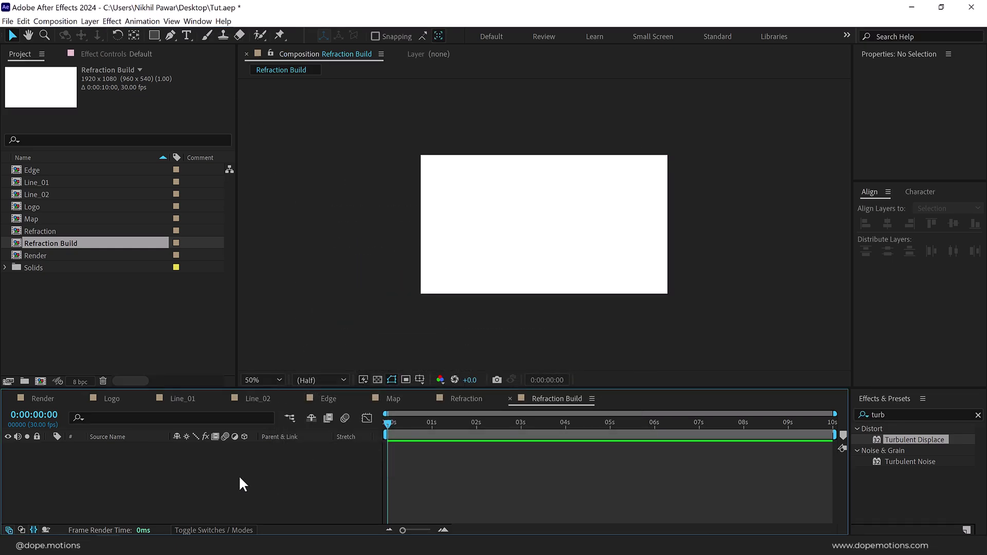
# Stack a hidden Edge layer, Refraction and Logo, then preview at 2 seconds 9 frames
pyautogui.moveTo(39, 170); pyautogui.dragTo(44, 471)
pyautogui.click(9, 446)
pyautogui.click(82, 260)
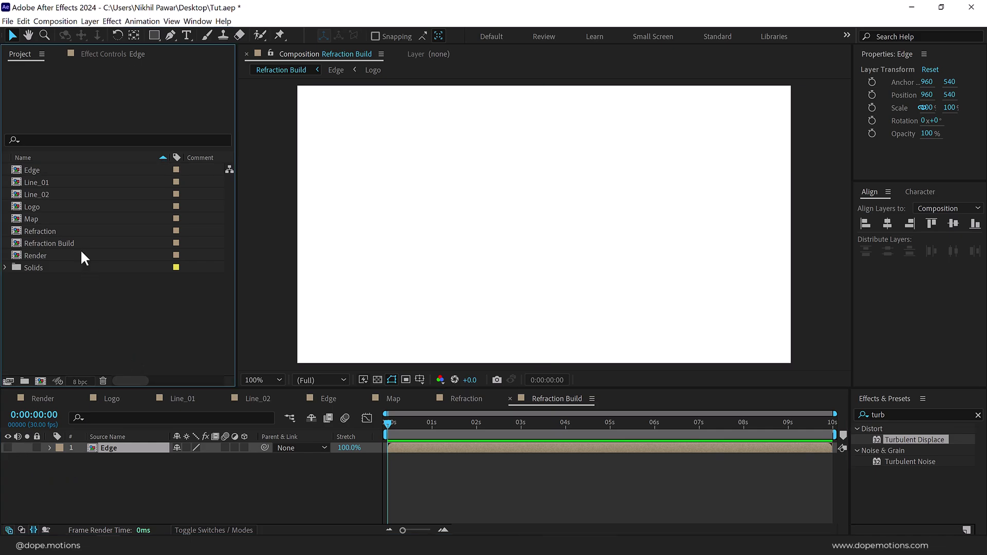
pyautogui.click(47, 229)
pyautogui.moveTo(47, 230); pyautogui.dragTo(97, 446)
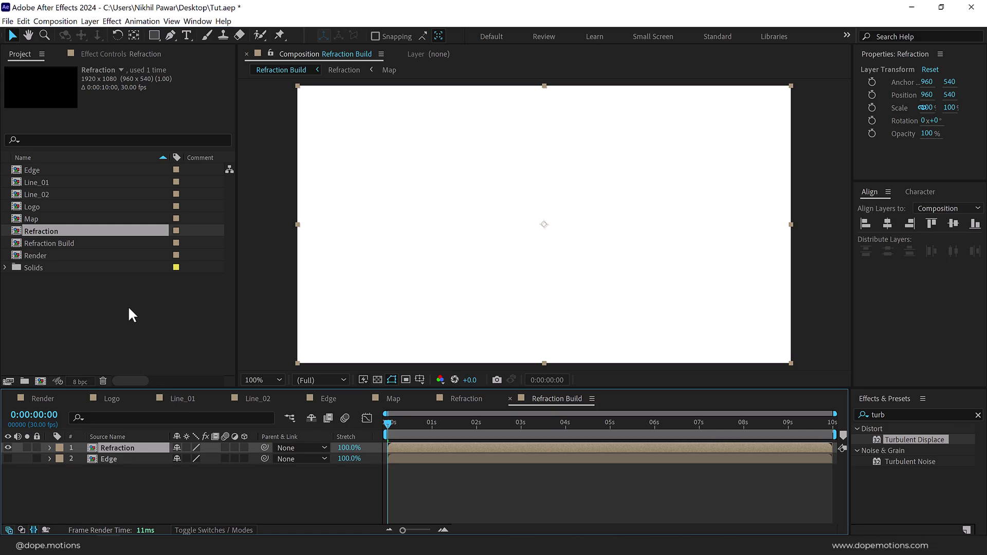
pyautogui.moveTo(42, 205); pyautogui.dragTo(153, 464)
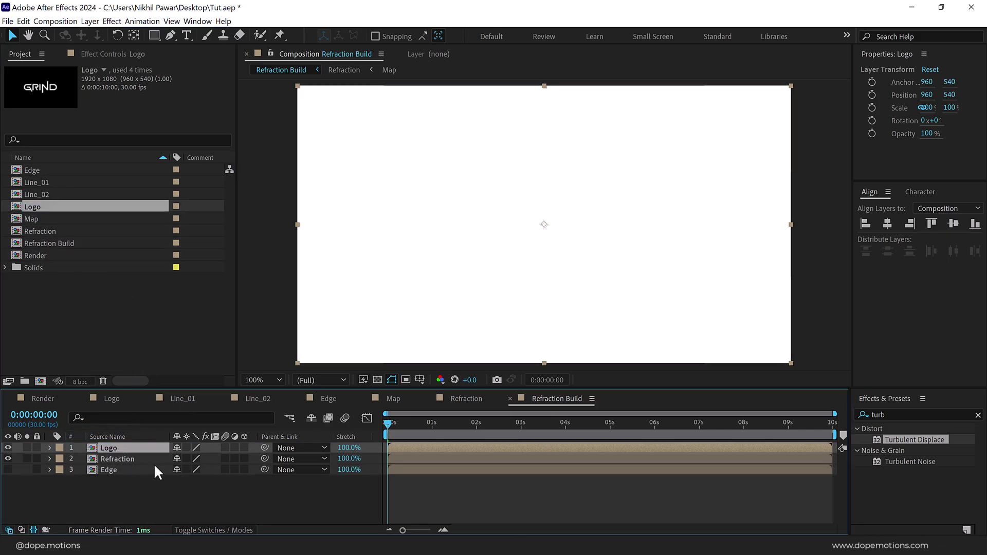
pyautogui.click(125, 459)
pyautogui.moveTo(411, 429); pyautogui.dragTo(491, 431)
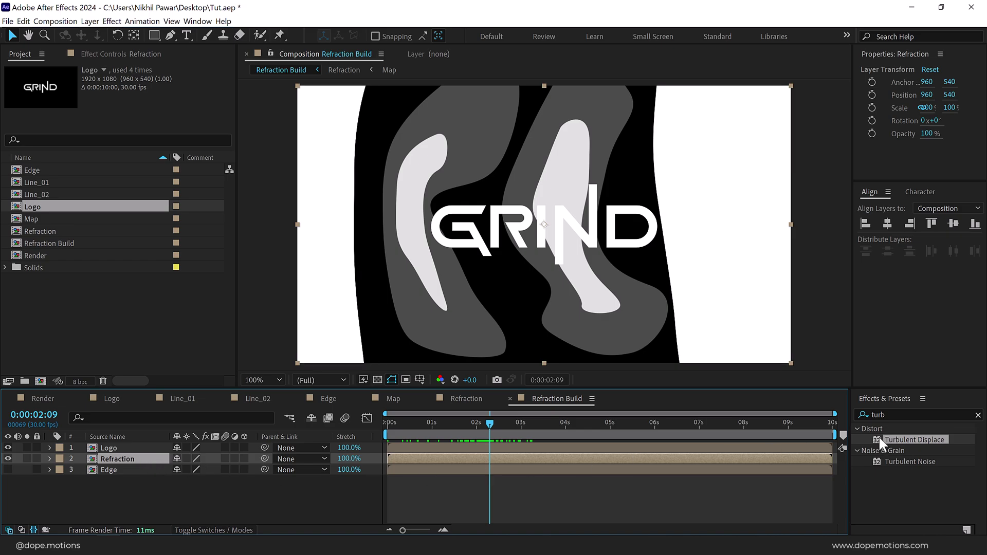
# Apply CC Glass to the Refraction layer using the Edge layer as its bump map
pyautogui.click(895, 413)
pyautogui.write('cc')
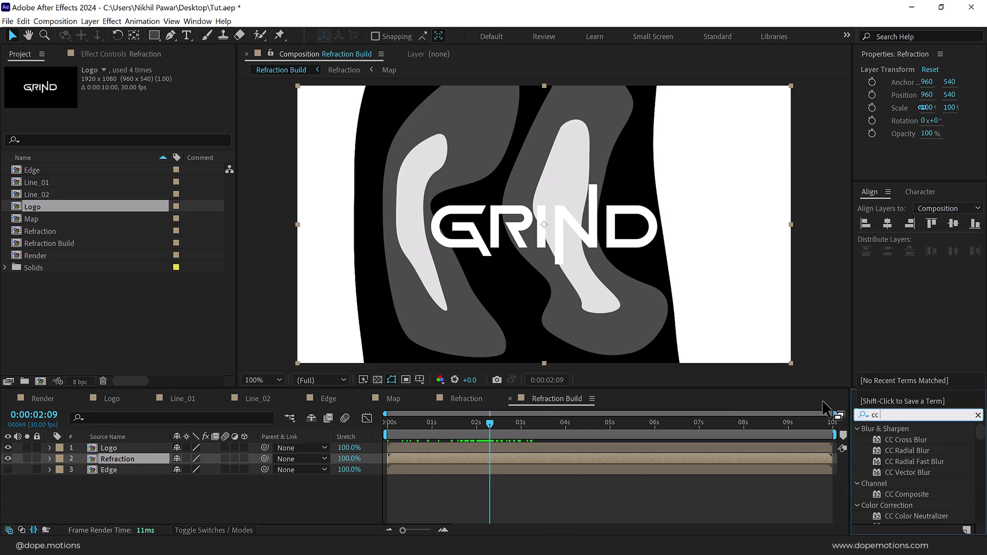
pyautogui.write(' gl')
pyautogui.moveTo(903, 462); pyautogui.dragTo(677, 361)
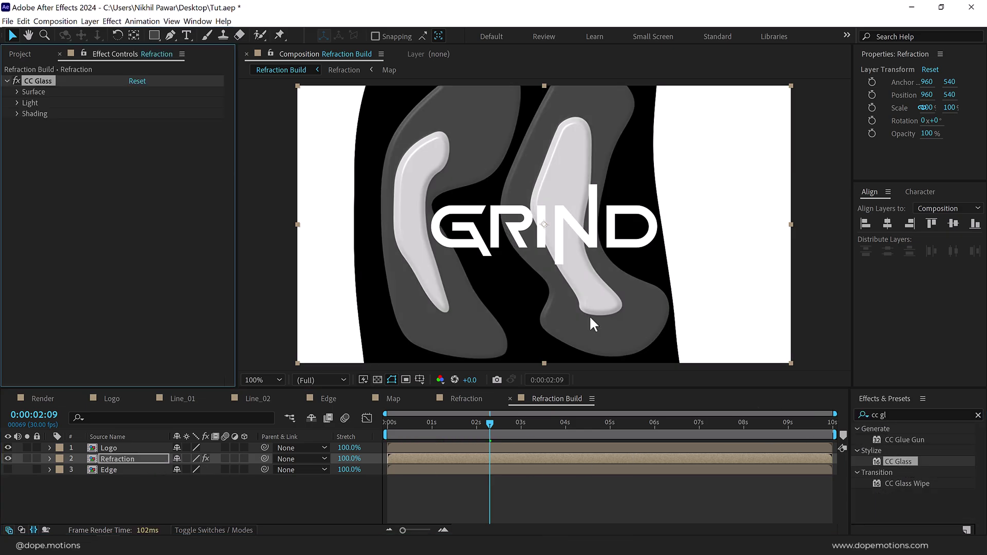
pyautogui.click(17, 92)
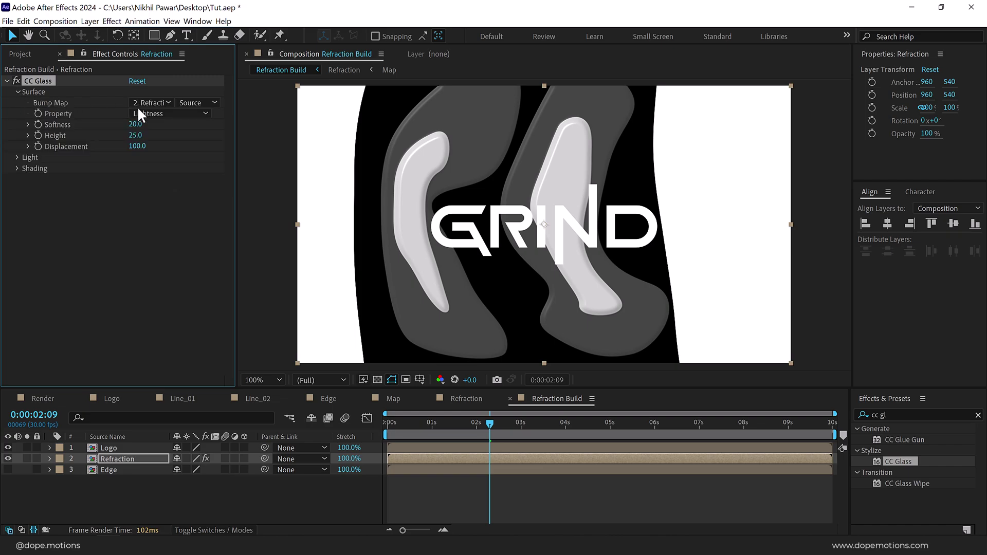
pyautogui.click(156, 102)
pyautogui.click(162, 152)
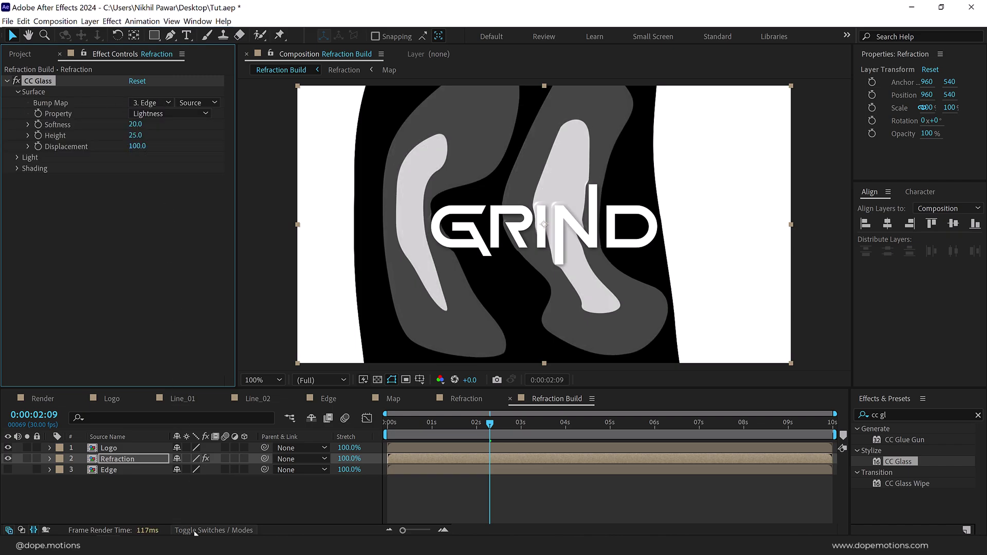
# Set Refraction's blend mode to Screen and Logo's to Stencil Alpha, then preview
pyautogui.click(198, 530)
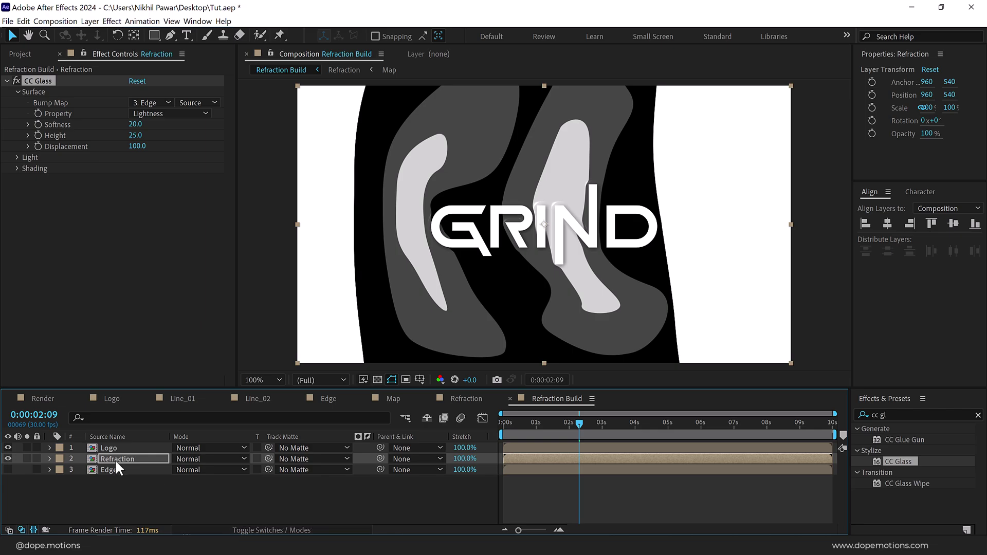
pyautogui.click(117, 460)
pyautogui.click(202, 458)
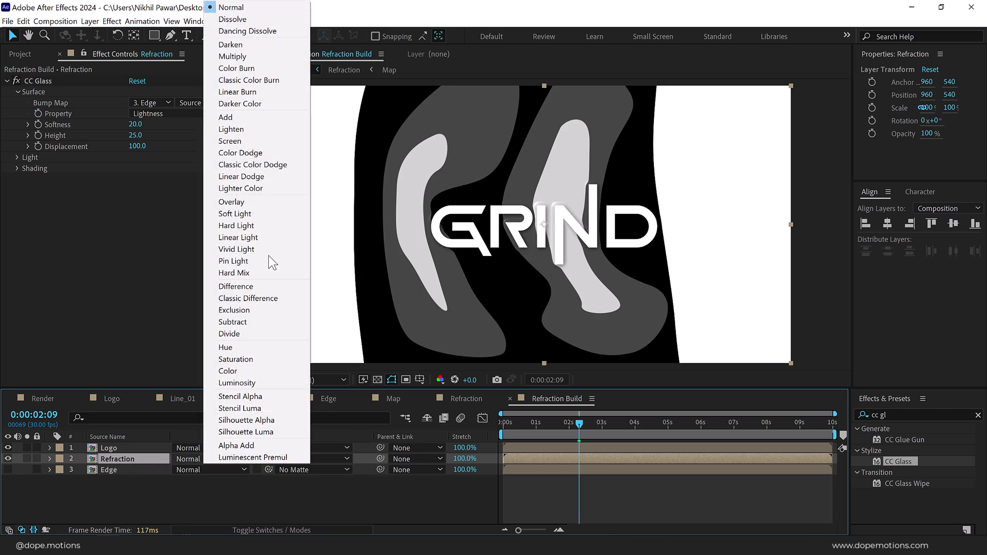
pyautogui.click(242, 139)
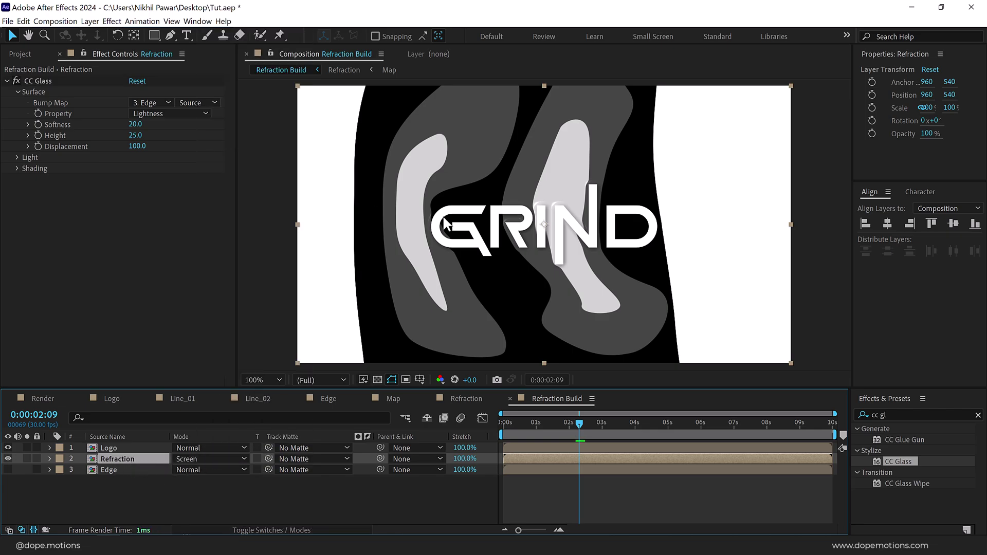
pyautogui.click(122, 449)
pyautogui.click(194, 446)
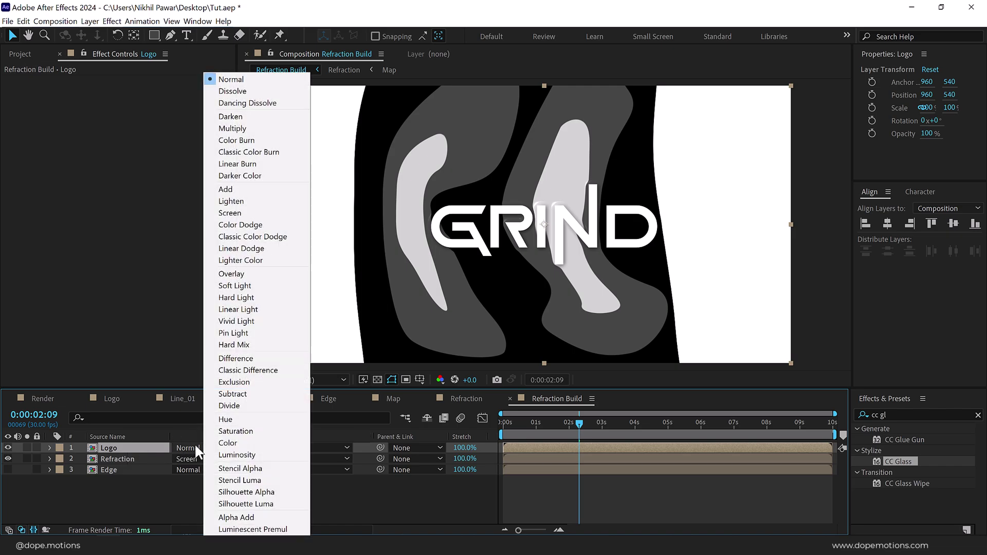
pyautogui.click(240, 468)
pyautogui.moveTo(520, 422); pyautogui.dragTo(581, 423)
# Set CC Glass Softness 90, Height 100 and Displacement -500 on Refraction
pyautogui.click(119, 458)
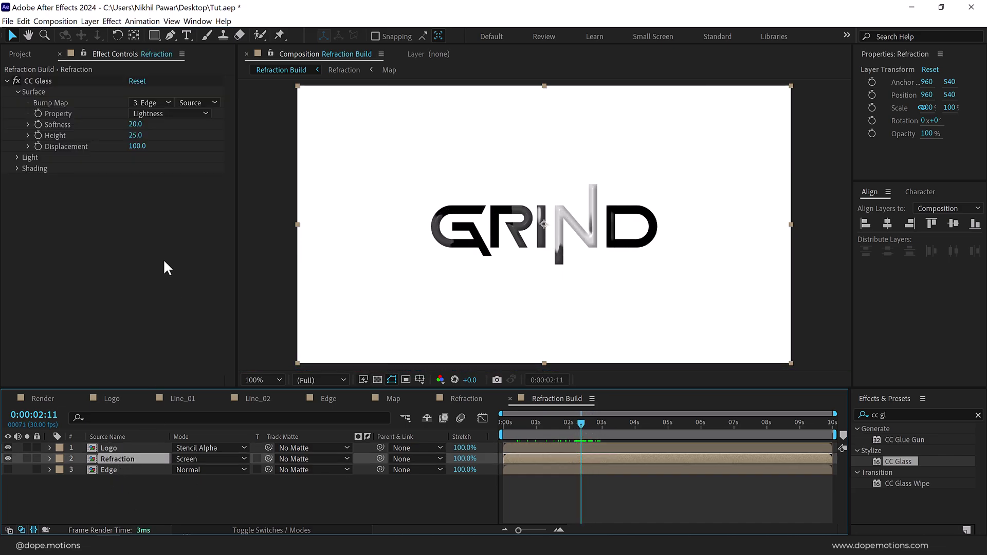
pyautogui.click(134, 124)
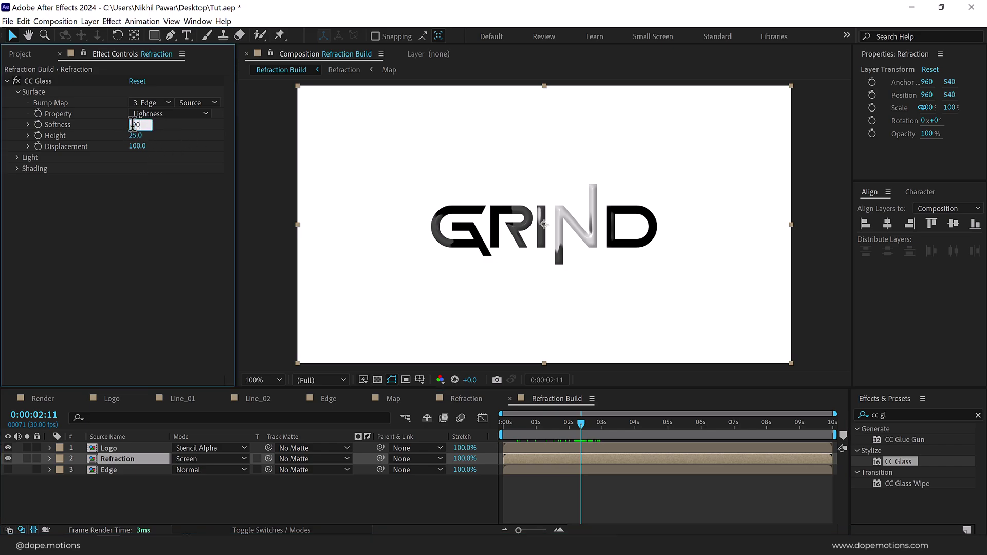
pyautogui.write('90')
pyautogui.press('Return')
pyautogui.click(137, 135)
pyautogui.write('100')
pyautogui.press('Return')
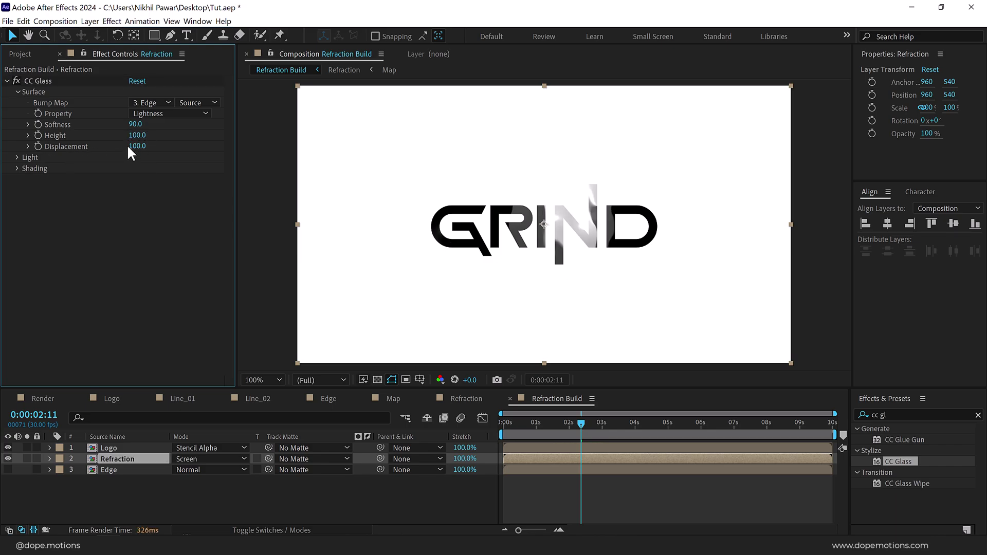
pyautogui.click(137, 147)
pyautogui.press('Return')
# Zoom the view to 200% and set CC Glass Light Intensity 90 and Light Height 100
pyautogui.press('.')
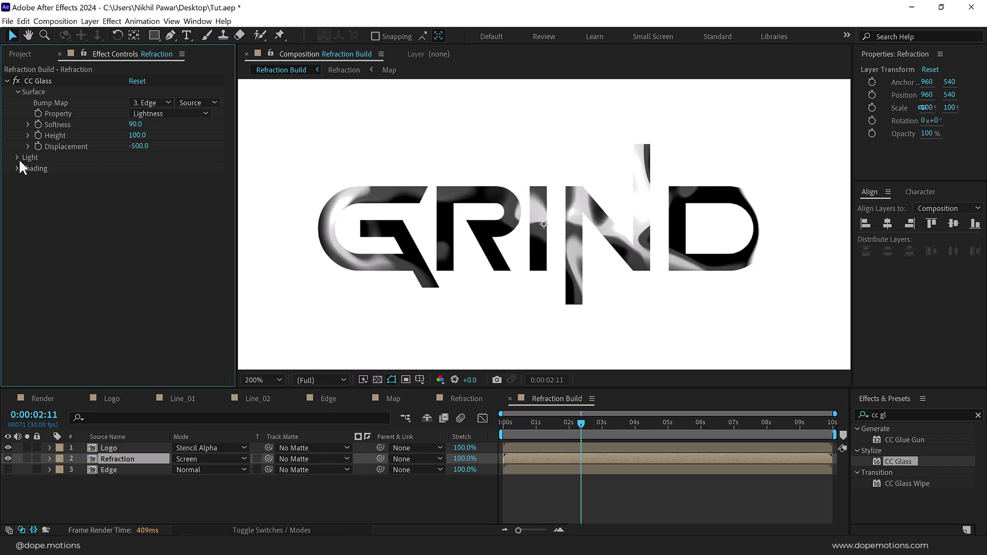
pyautogui.click(17, 157)
pyautogui.click(138, 179)
pyautogui.write('9')
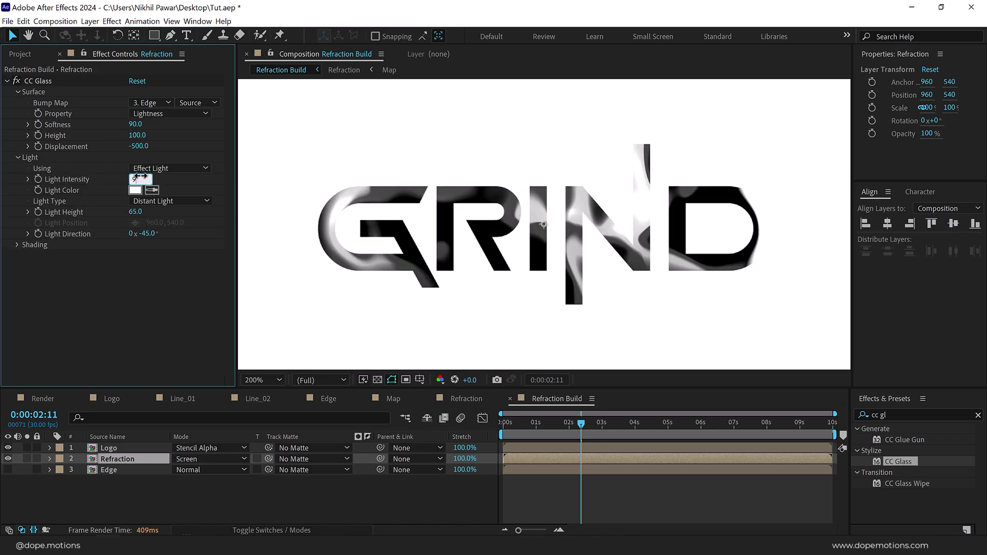
pyautogui.write('0')
pyautogui.press('Return')
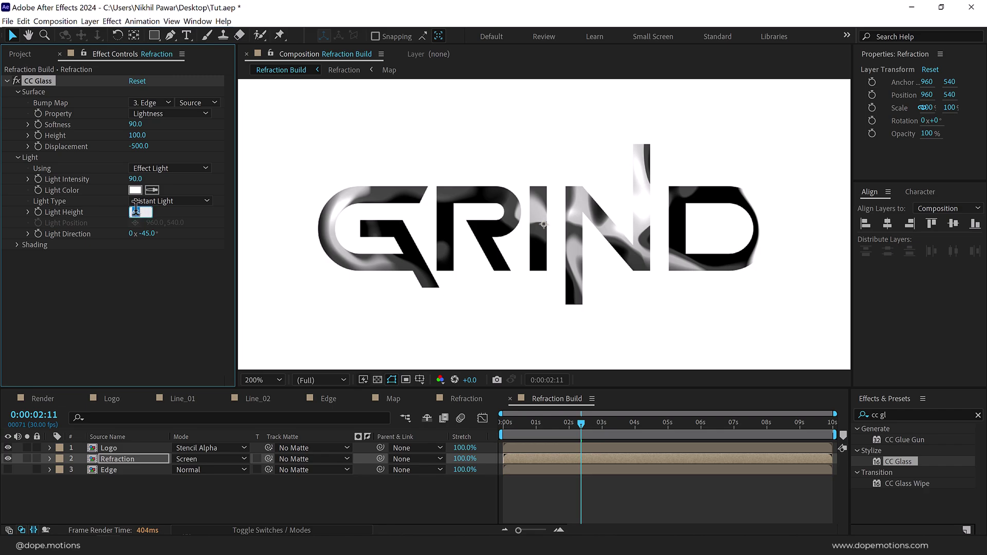
pyautogui.press('Return')
pyautogui.hotkey('ctrl', '5')
# Apply CC Blobbylize to the Refraction layer with Edge as the Blob Layer
pyautogui.write('cc bl')
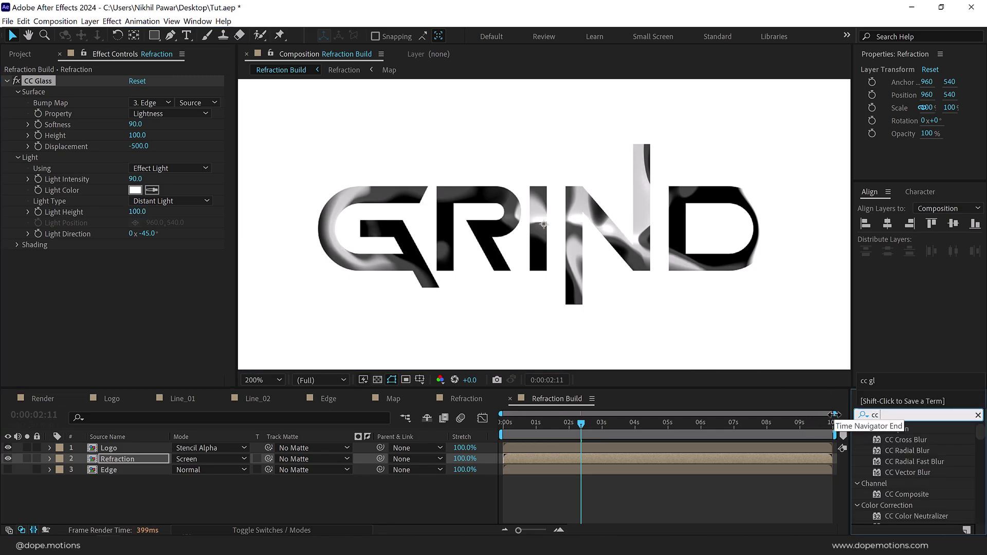
pyautogui.doubleClick(908, 440)
pyautogui.click(16, 267)
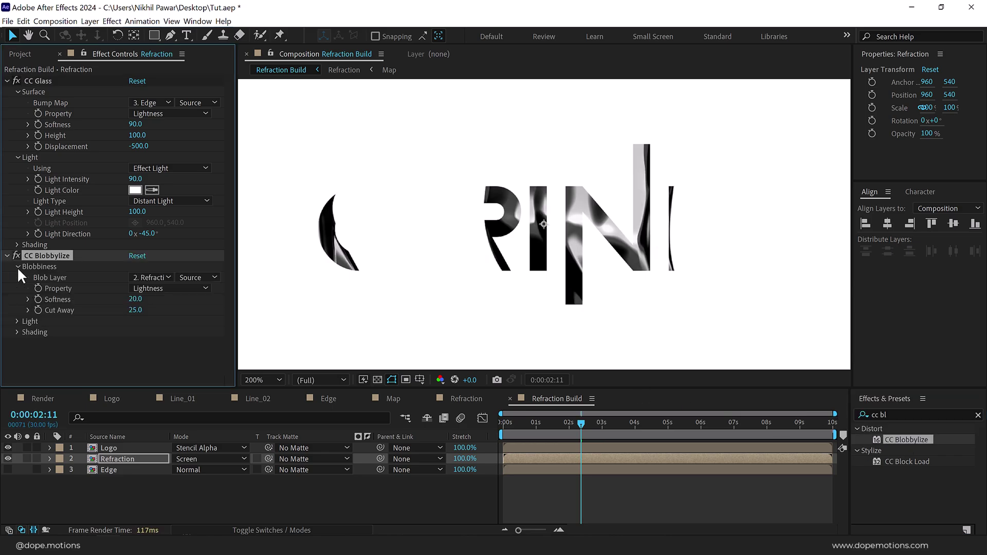
pyautogui.click(149, 278)
pyautogui.click(160, 327)
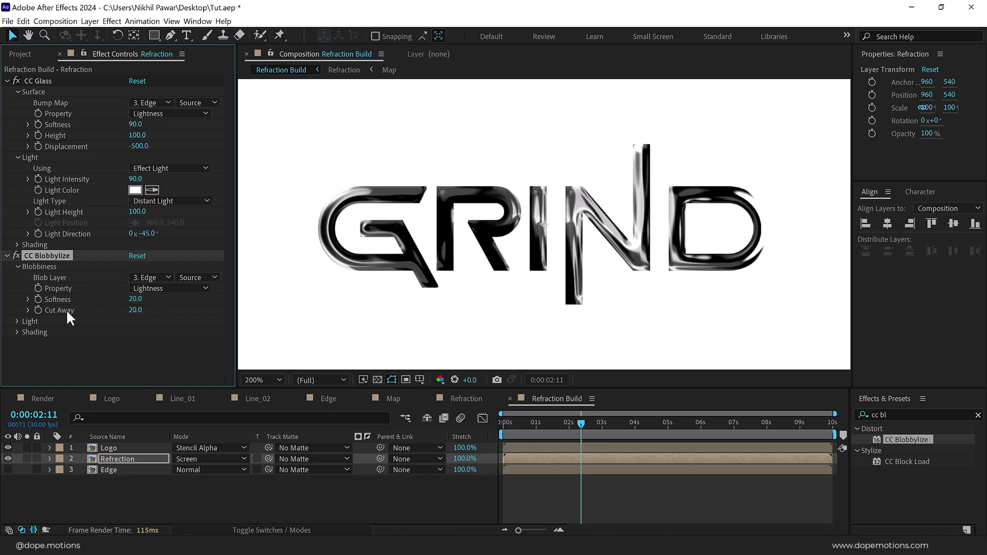
# Keep Cut Away at 20 and set Light Intensity and Light Height to 75
pyautogui.click(17, 320)
pyautogui.click(136, 326)
pyautogui.write('75')
pyautogui.click(135, 356)
pyautogui.write('7')
pyautogui.press('Return')
pyautogui.moveTo(580, 423)
pyautogui.mouseDown()
pyautogui.moveTo(544, 424)
pyautogui.moveTo(621, 424)
pyautogui.moveTo(544, 418)
pyautogui.moveTo(598, 423)
pyautogui.mouseUp()
pyautogui.scroll(-1, 564, 234)
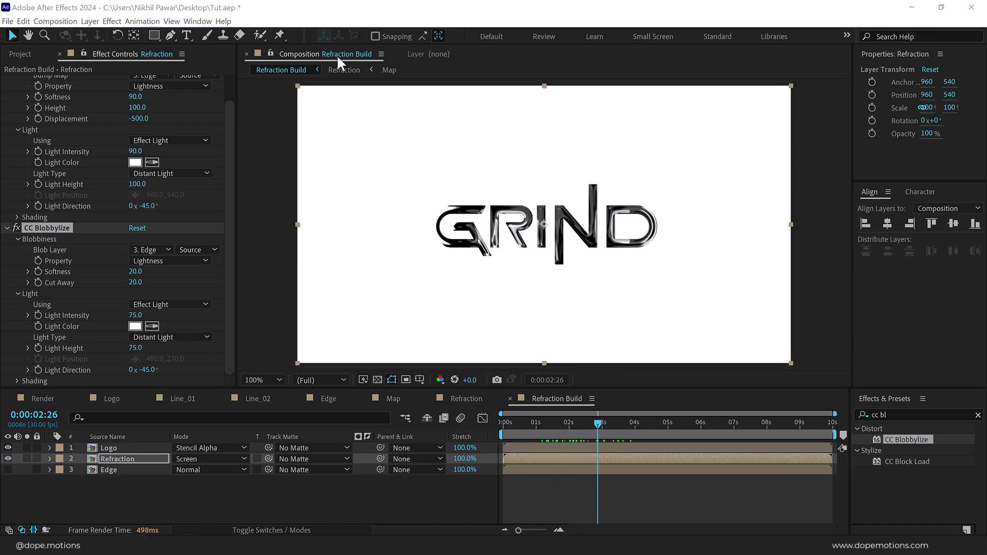
# Make a black-background comp 'Ref 3D Depth' and drop Refraction Build into its timeline
pyautogui.click(21, 55)
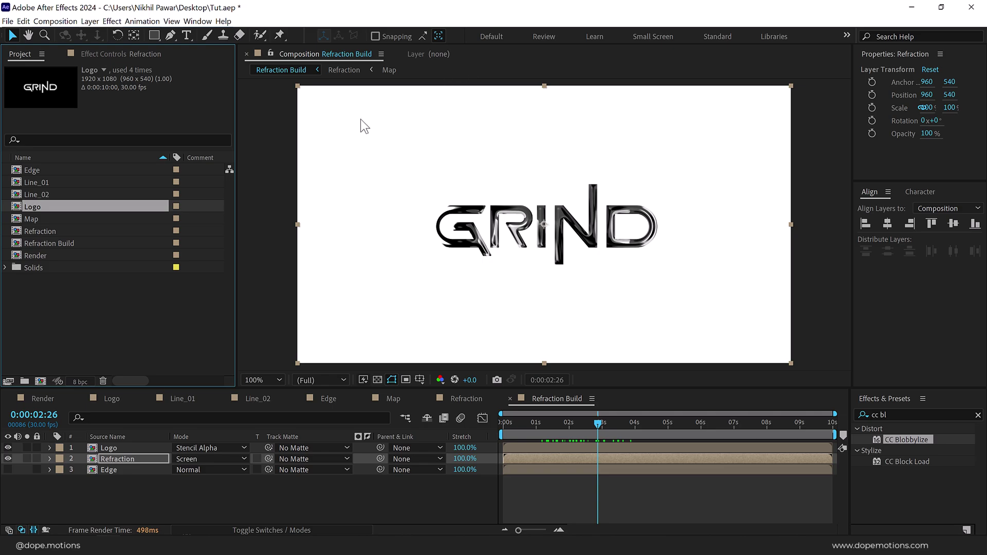
pyautogui.click(89, 314)
pyautogui.click(40, 381)
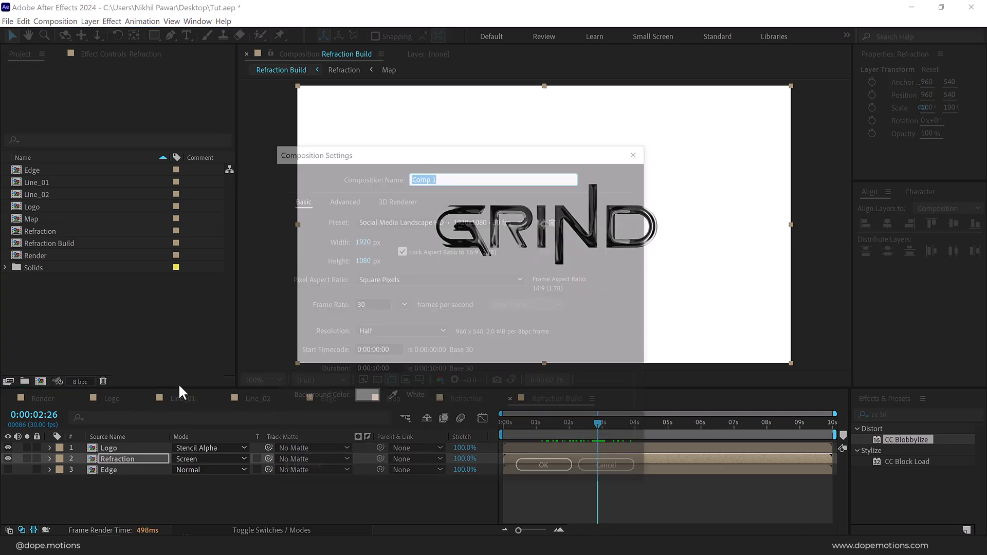
pyautogui.write('Ref')
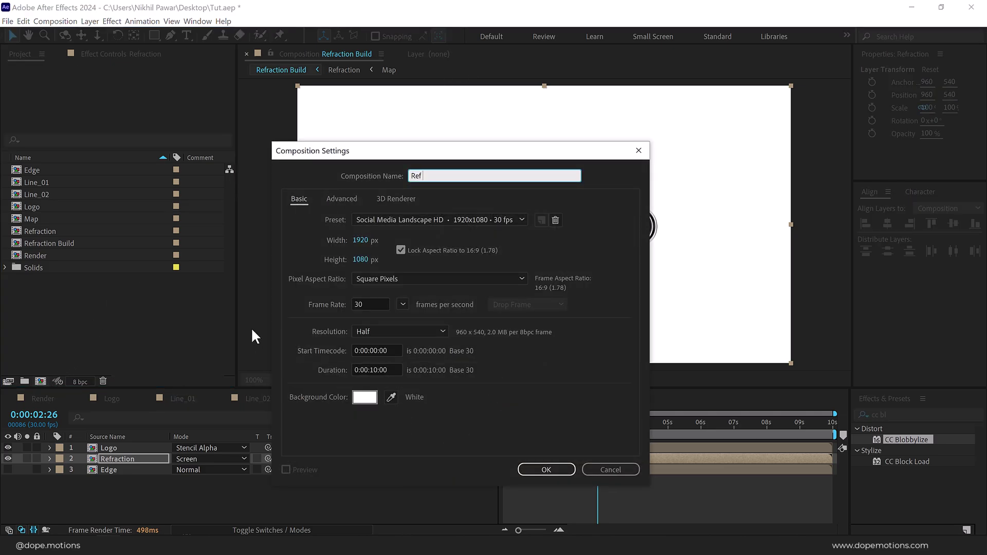
pyautogui.write(' 3D Map')
pyautogui.click(365, 397)
pyautogui.moveTo(335, 267); pyautogui.dragTo(289, 353)
pyautogui.click(570, 191)
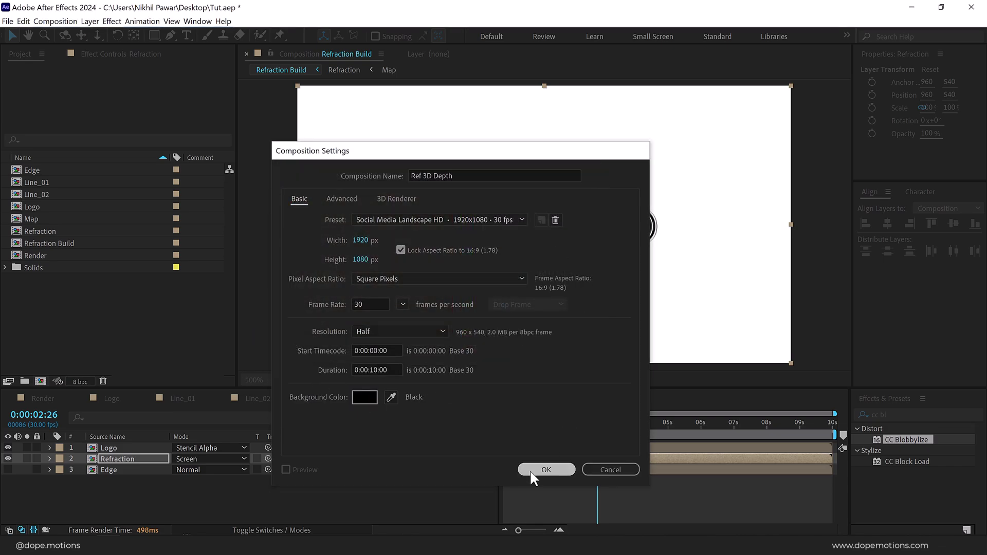
pyautogui.click(532, 470)
pyautogui.moveTo(61, 255); pyautogui.dragTo(255, 449)
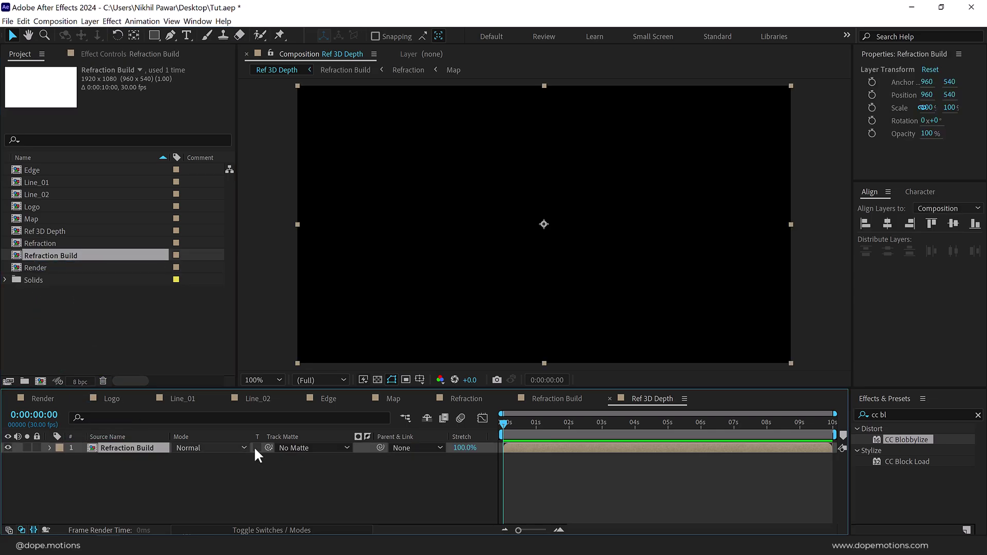
# At about 1:29, turn on the 3D switch for the Refraction Build layer
pyautogui.click(264, 530)
pyautogui.click(468, 423)
pyautogui.moveTo(468, 420); pyautogui.dragTo(475, 423)
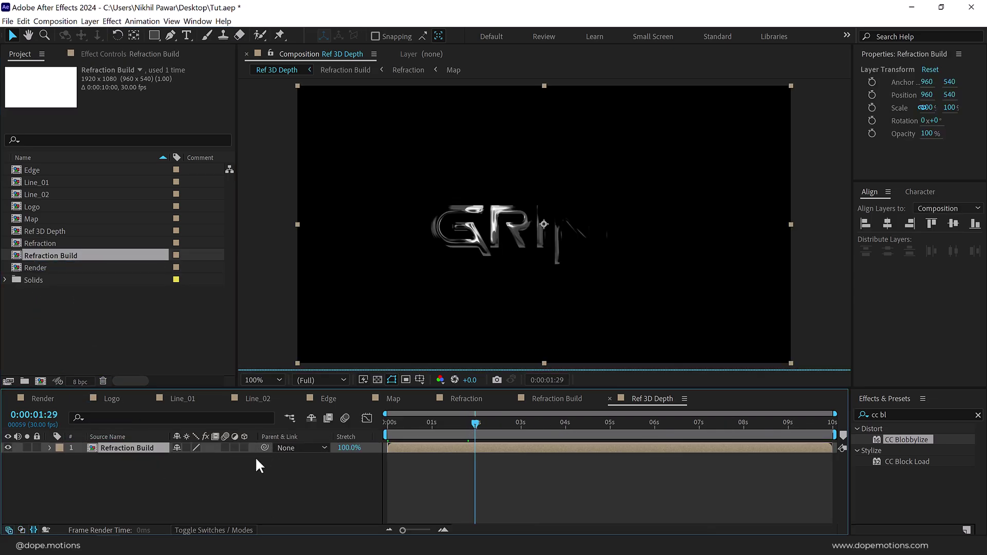
pyautogui.click(244, 447)
# Separate the layer's Position into X, Y and Z values (960, 540, 0)
pyautogui.moveTo(155, 355); pyautogui.dragTo(155, 316)
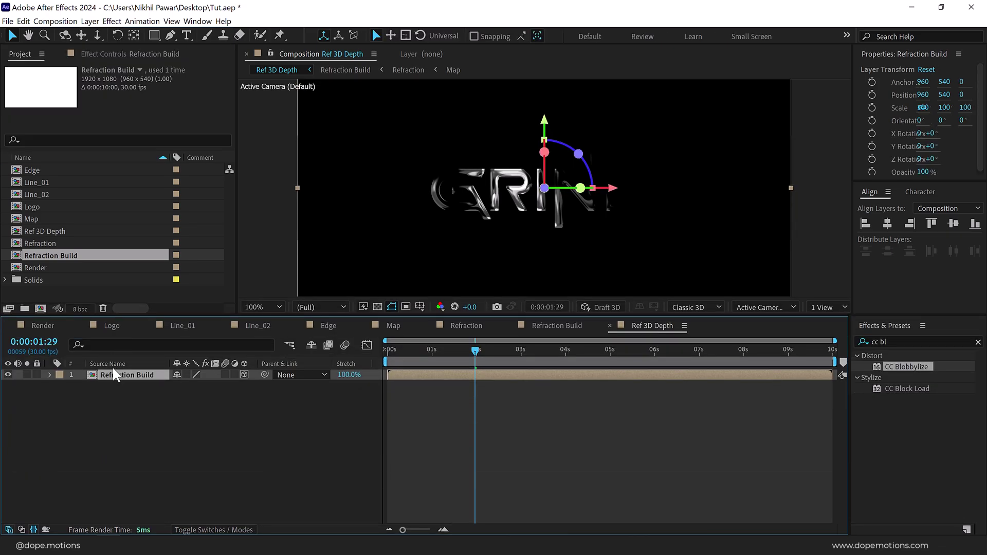
pyautogui.press('p')
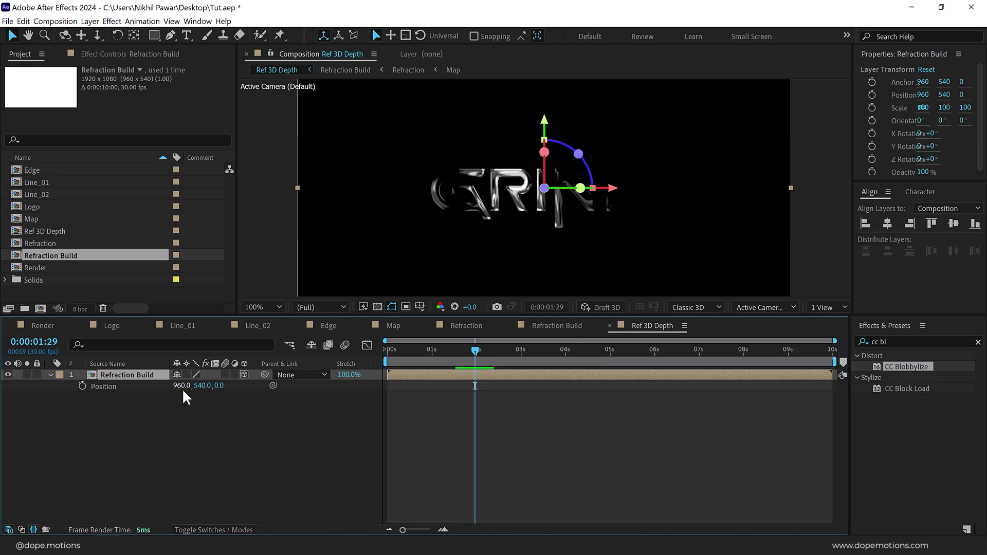
pyautogui.rightClick(111, 390)
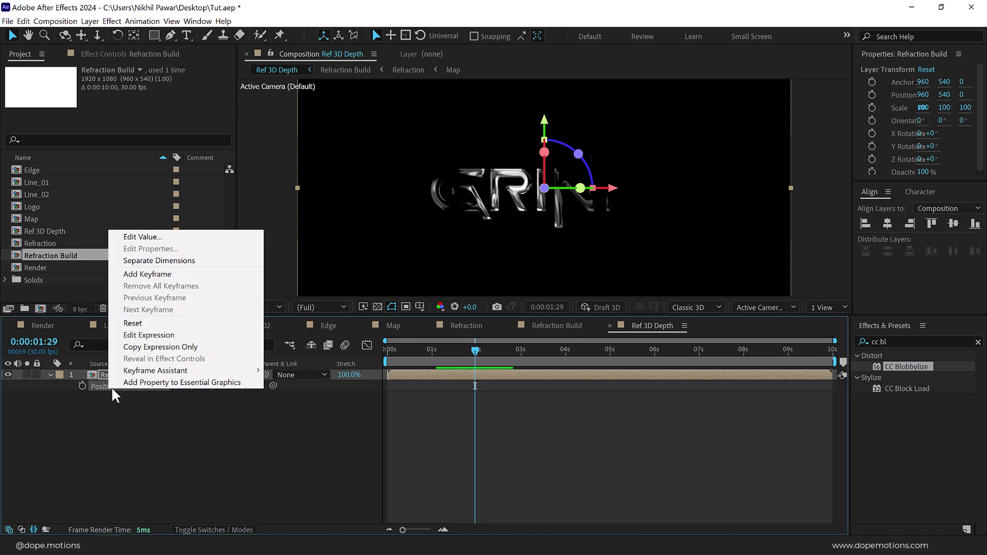
pyautogui.click(163, 261)
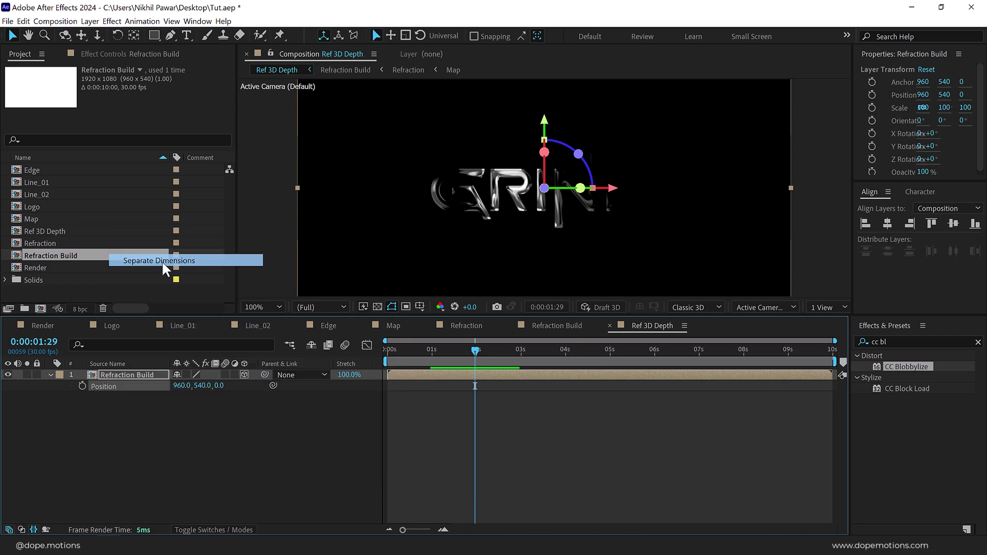
pyautogui.click(78, 448)
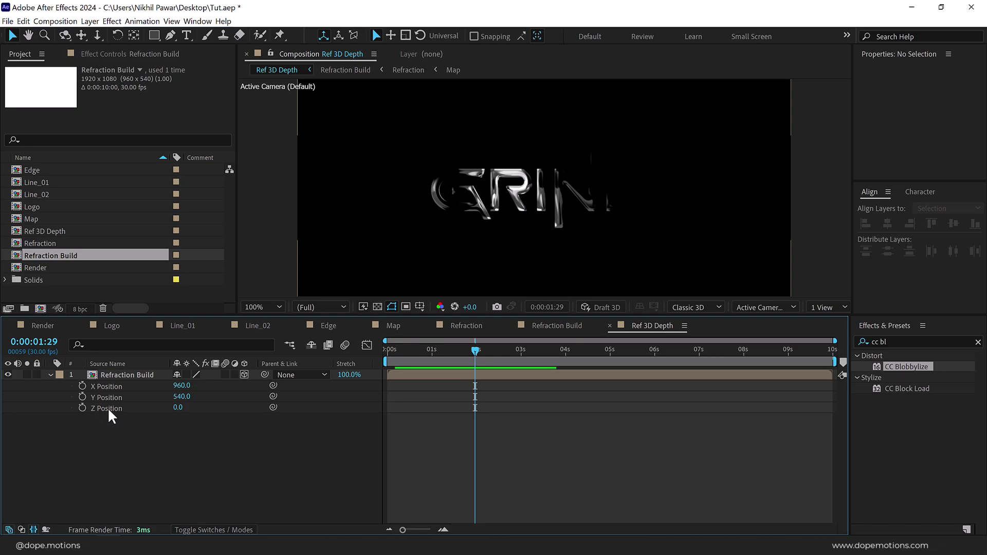
# Give Refraction Build's Z Position the expression 'index'
pyautogui.keyDown('alt'); pyautogui.click(82, 408); pyautogui.keyUp('alt')
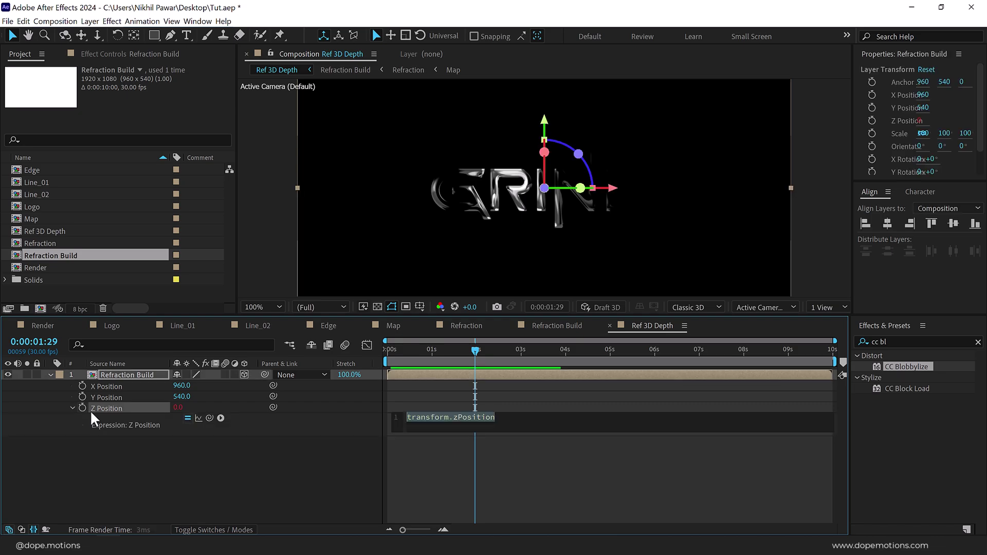
pyautogui.write('index')
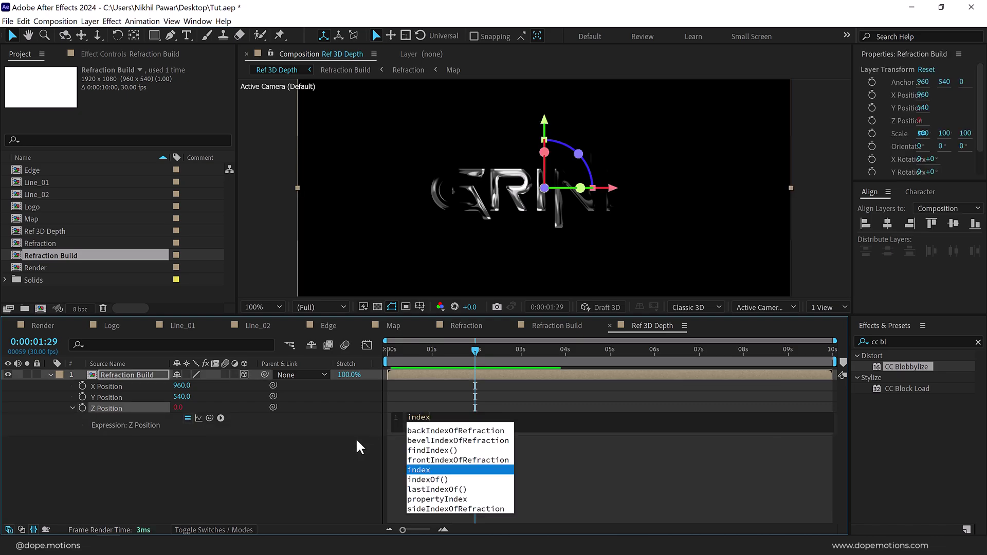
pyautogui.click(311, 481)
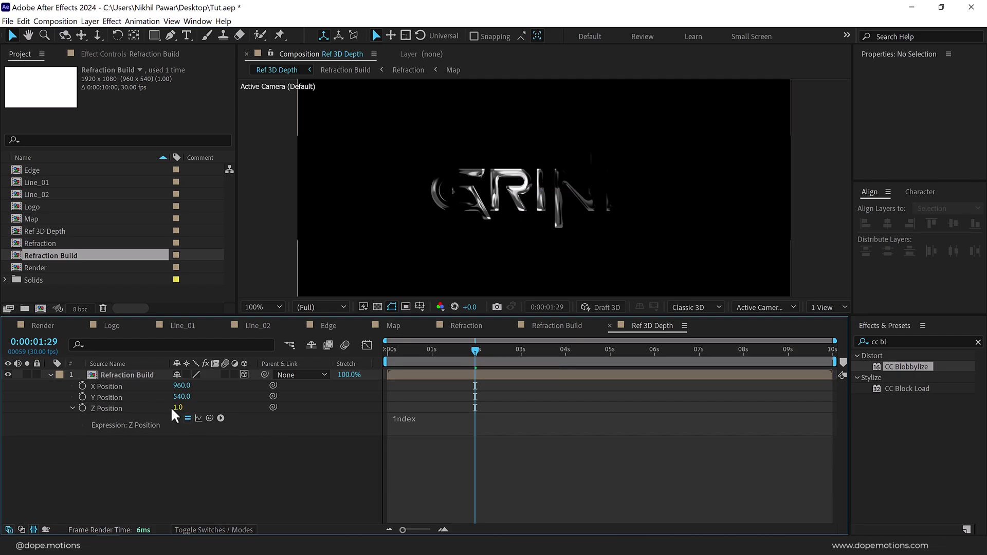
# Duplicate the Refraction Build layer with Ctrl+D until there are 30 copies
pyautogui.click(119, 378)
pyautogui.hotkey('ctrl', 'd')
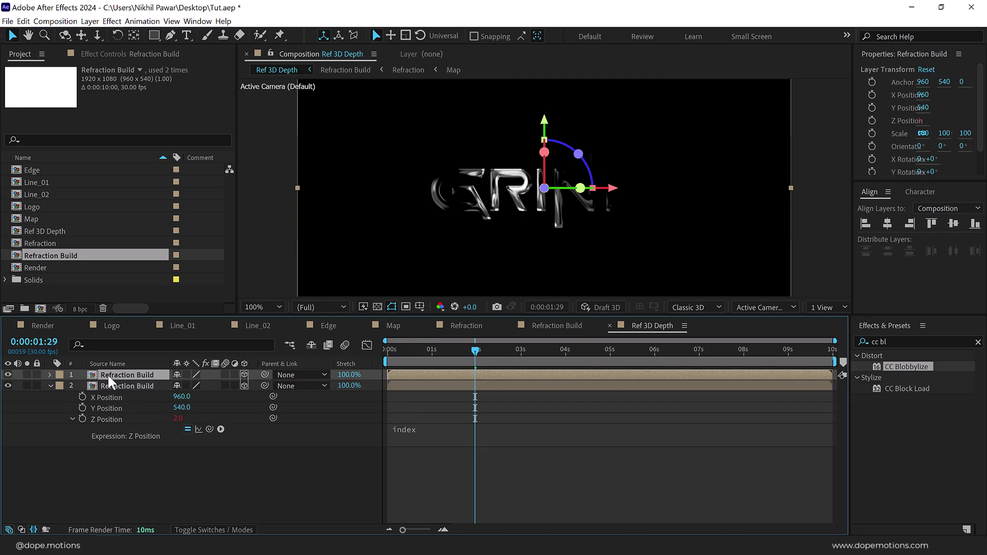
pyautogui.press('p')
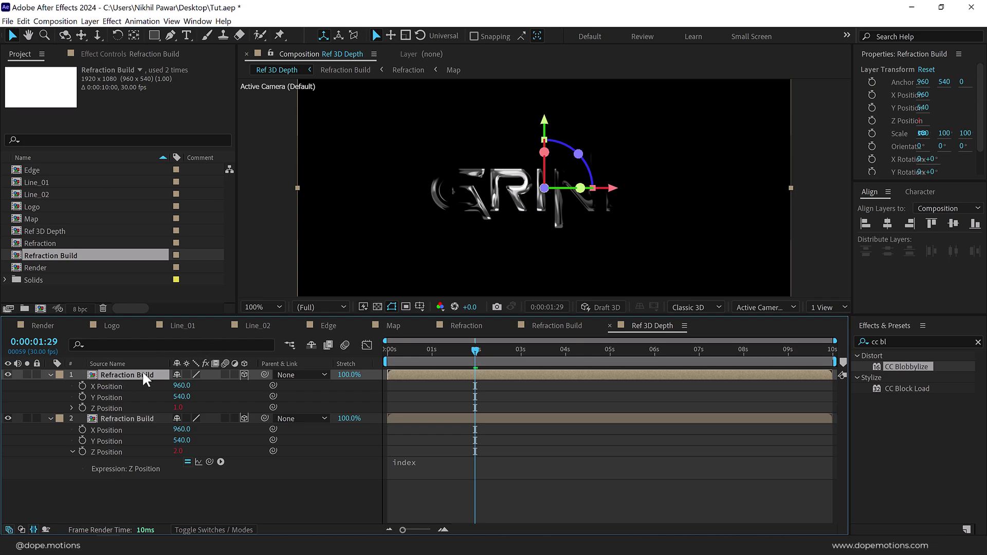
pyautogui.hotkey('ctrl', 'd')
pyautogui.hotkey('ctrl', 'd')
pyautogui.hotkey('ctrl', 'd')
pyautogui.hotkey('ctrl', 'd')
pyautogui.hotkey('ctrl', 'd')
pyautogui.hotkey('ctrl', 'd')
pyautogui.hotkey('ctrl', 'd')
pyautogui.hotkey('ctrl', 'd')
pyautogui.hotkey('ctrl', 'd')
pyautogui.hotkey('ctrl', 'd')
pyautogui.hotkey('ctrl', 'd')
pyautogui.hotkey('ctrl', 'd')
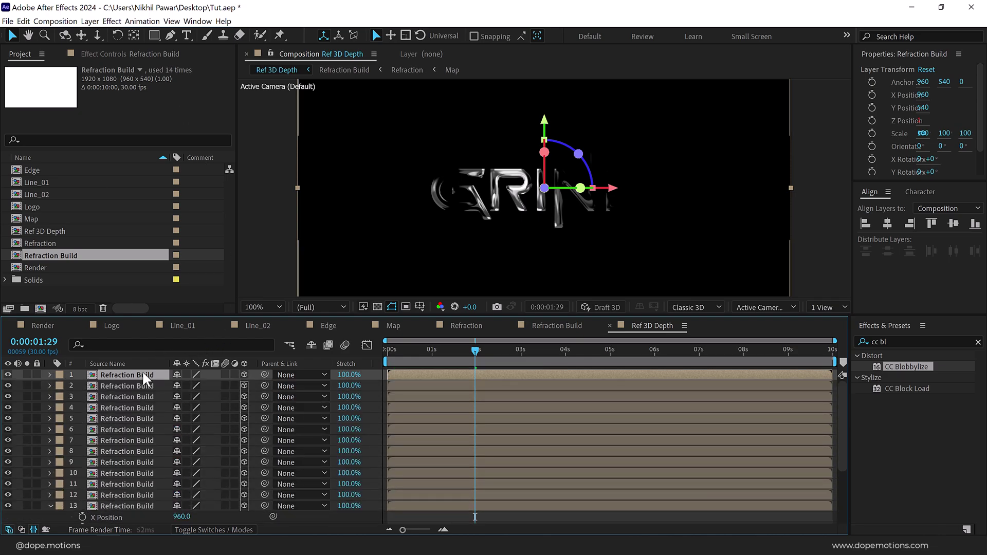
pyautogui.hotkey('ctrl', 'd')
pyautogui.hotkey('ctrl', 'd')
pyautogui.hotkey('ctrl', 'd')
pyautogui.hotkey('ctrl', 'd')
pyautogui.hotkey('ctrl', 'd')
pyautogui.hotkey('ctrl', 'd')
pyautogui.hotkey('ctrl', 'd')
pyautogui.hotkey('ctrl', 'd')
pyautogui.hotkey('ctrl', 'd')
pyautogui.hotkey('ctrl', 'd')
pyautogui.hotkey('ctrl', 'd')
pyautogui.hotkey('ctrl', 'd')
pyautogui.hotkey('ctrl', 'd')
pyautogui.scroll(-8, 132, 418)
pyautogui.hotkey('ctrl', 'd')
pyautogui.hotkey('ctrl', 'd')
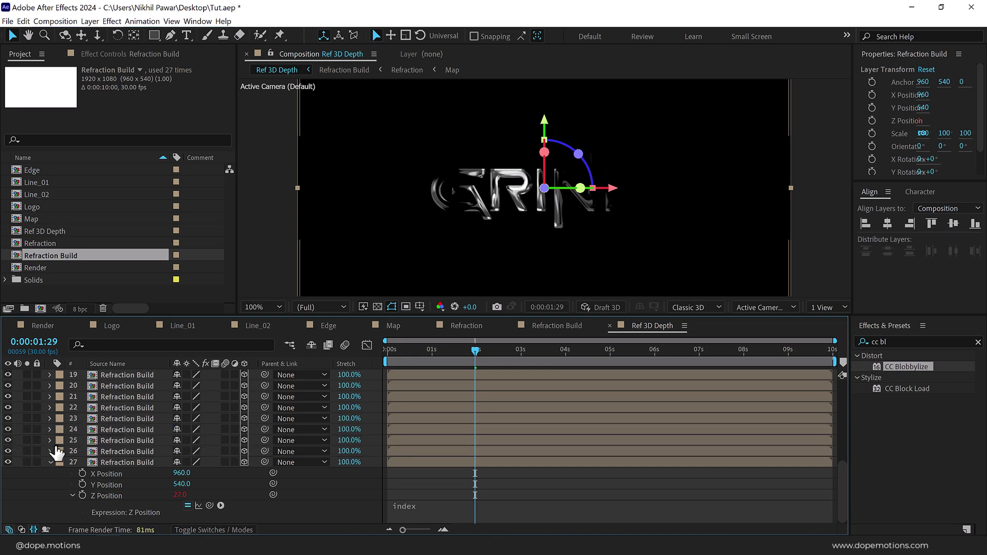
pyautogui.scroll(10, 121, 391)
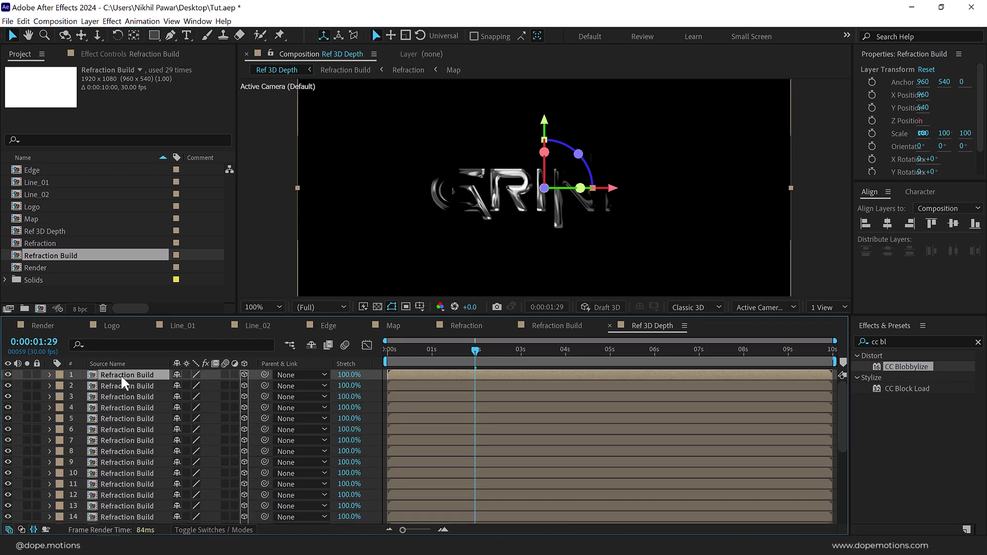
pyautogui.hotkey('ctrl', 'd')
pyautogui.scroll(-5, 129, 396)
# Check GRIND at 0:00:02:22 and select all 30 Refraction Build layers
pyautogui.press('.')
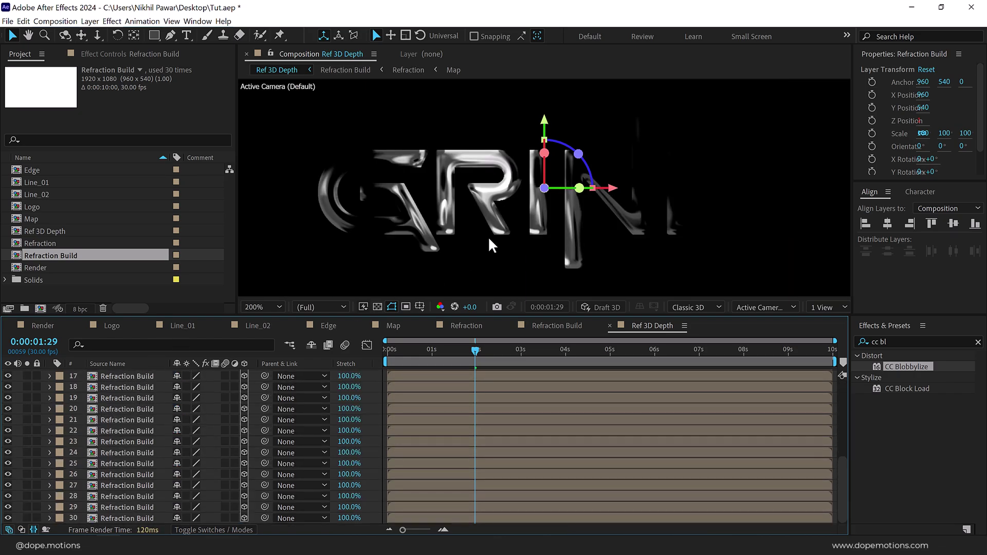
pyautogui.moveTo(498, 357)
pyautogui.mouseDown()
pyautogui.moveTo(521, 355)
pyautogui.moveTo(510, 361)
pyautogui.mouseUp()
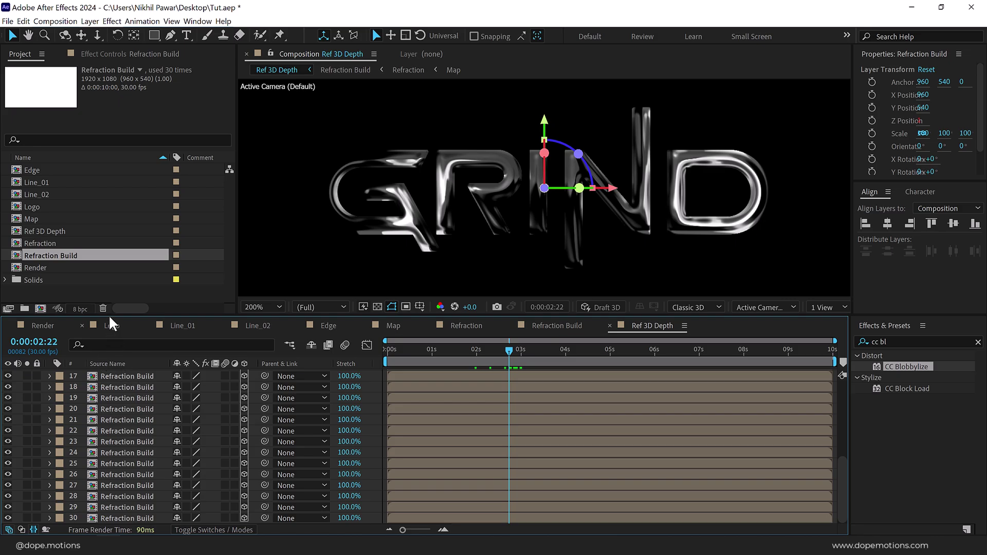
pyautogui.moveTo(109, 315); pyautogui.dragTo(157, 290)
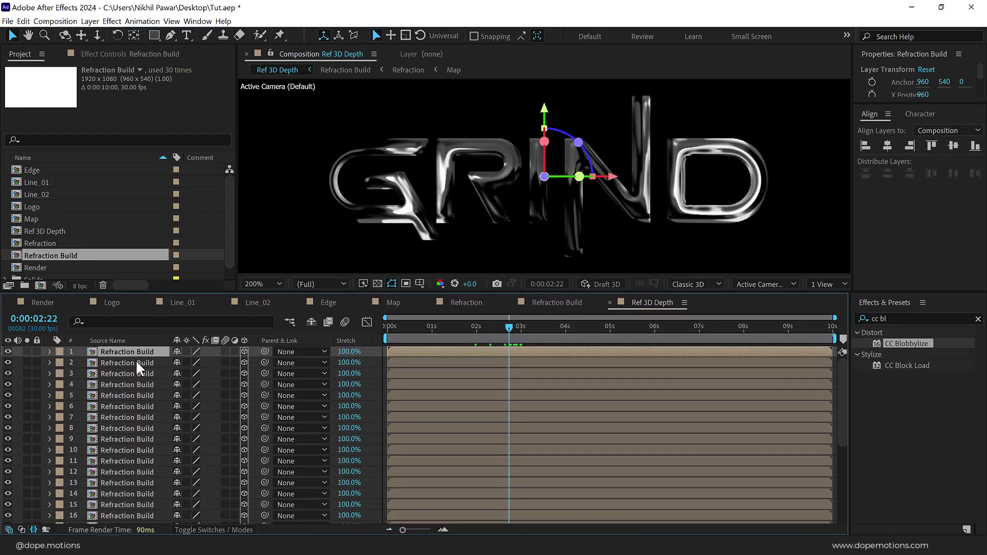
pyautogui.scroll(-5, 143, 453)
pyautogui.hotkey('ctrl', 'a')
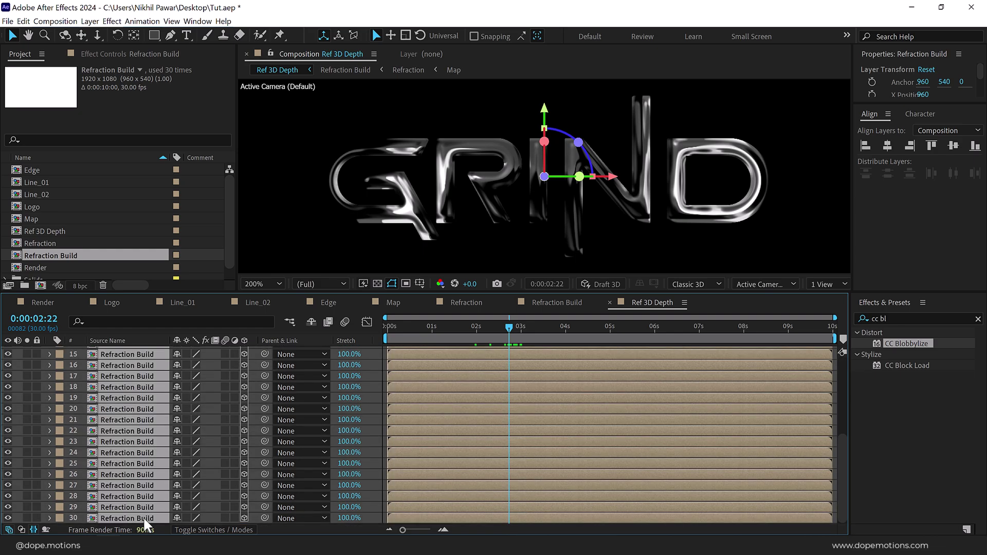
# Hide the shy layers and add a new camera, Camera 1, to Ref 3D Depth
pyautogui.click(311, 322)
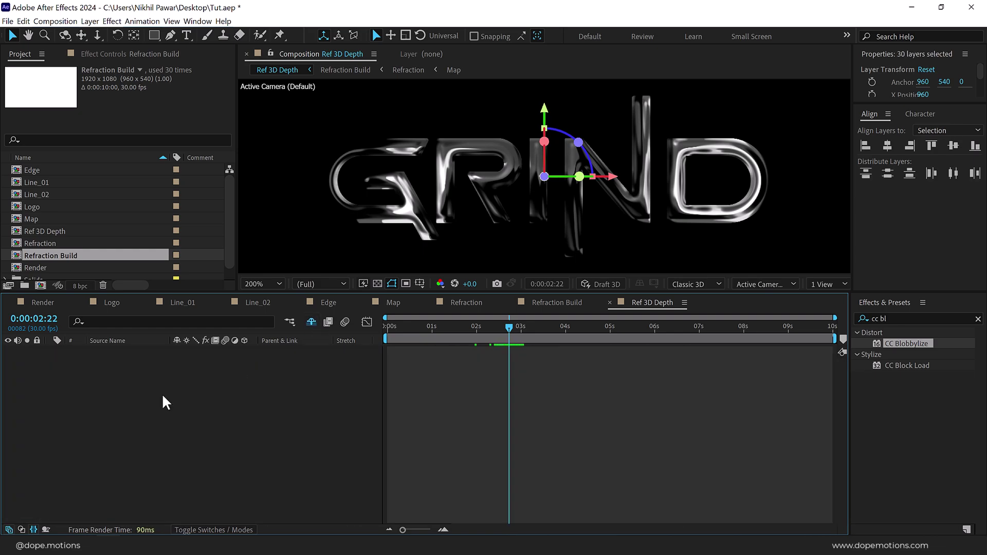
pyautogui.rightClick(172, 409)
pyautogui.moveTo(237, 416)
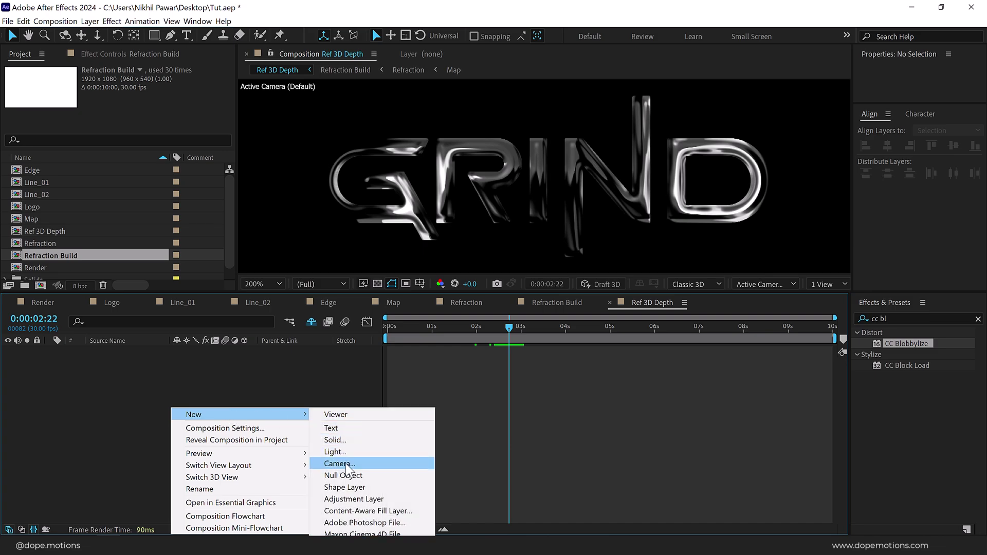
pyautogui.click(339, 464)
pyautogui.click(624, 409)
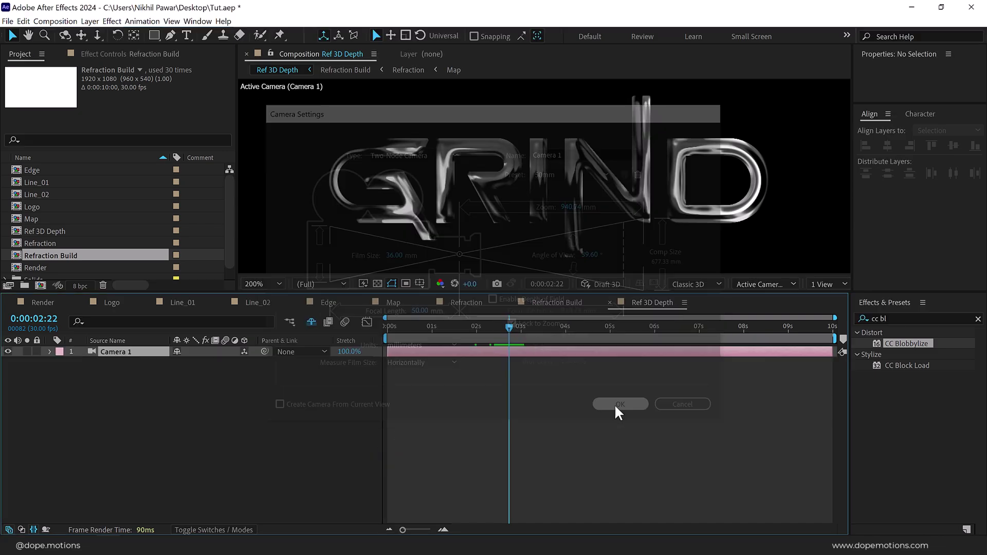
# Orbit Camera 1 so GRIND is seen at an angle around two seconds in
pyautogui.moveTo(206, 296); pyautogui.dragTo(207, 386)
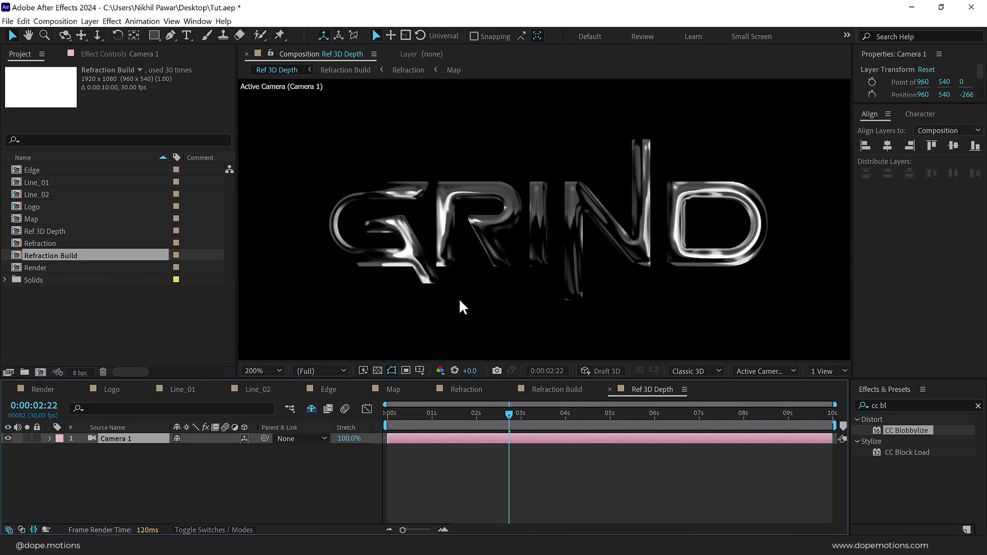
pyautogui.press('c')
pyautogui.moveTo(493, 261); pyautogui.dragTo(535, 286)
pyautogui.moveTo(502, 417); pyautogui.dragTo(477, 415)
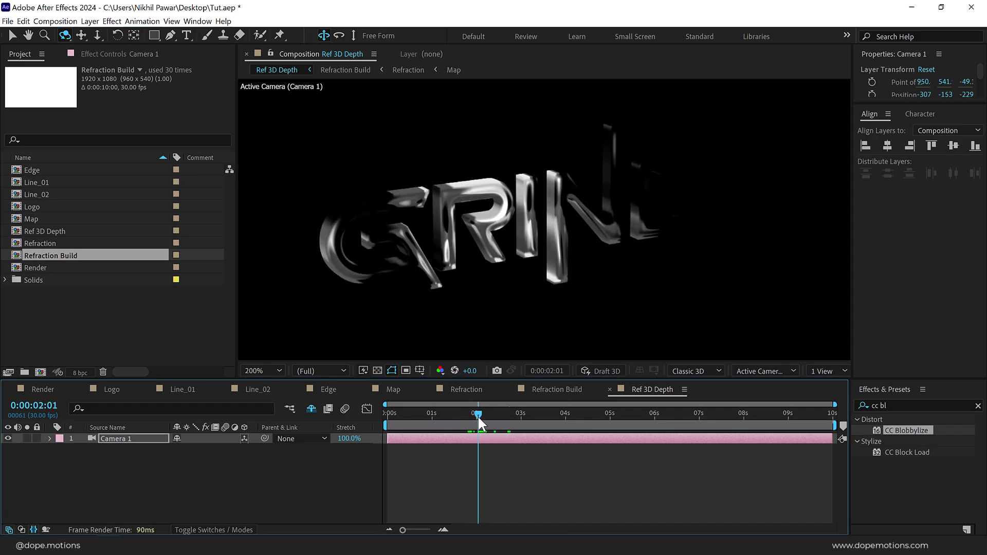
# Show the shy layers again and test an Exposure of 0.38 on Refraction Build layer 2
pyautogui.press('v')
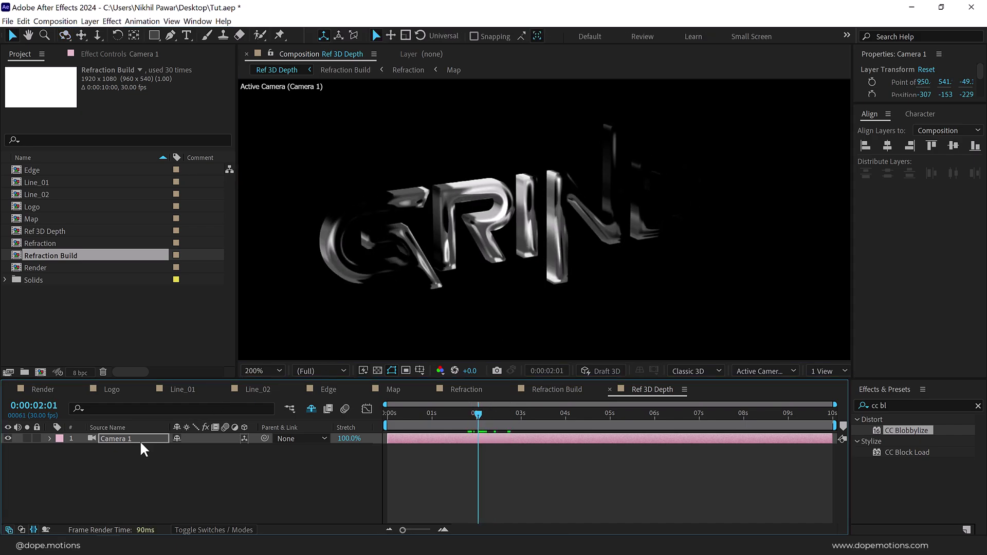
pyautogui.click(311, 409)
pyautogui.click(117, 449)
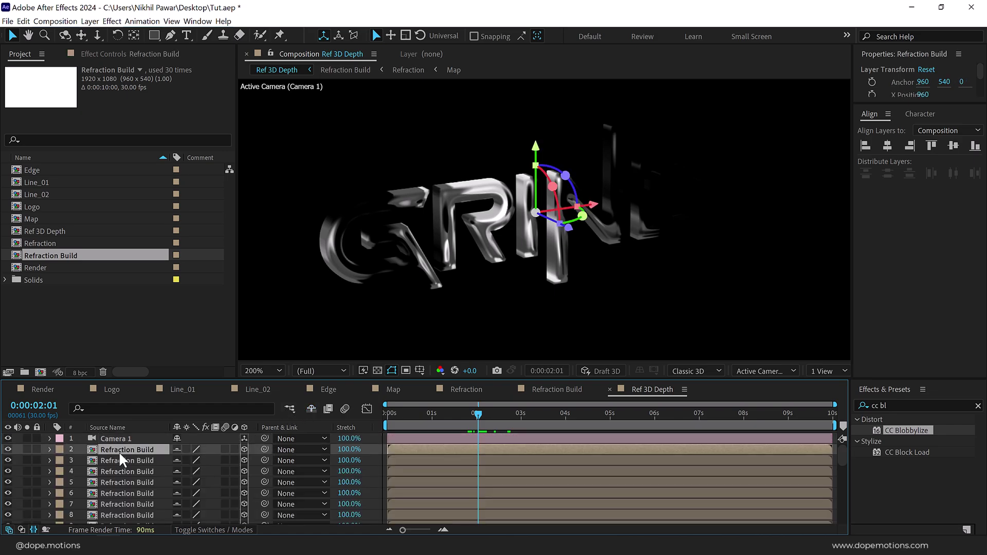
pyautogui.click(899, 406)
pyautogui.write('expo')
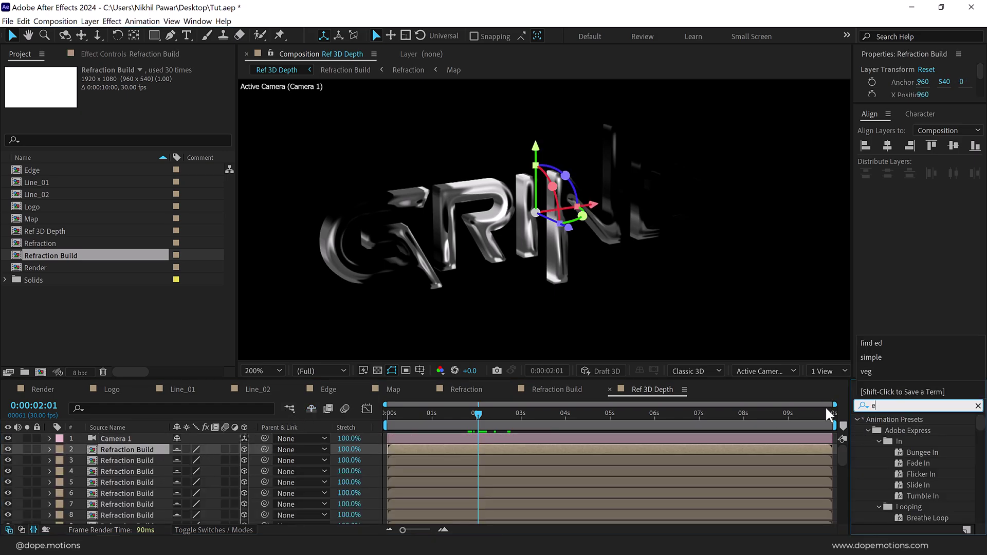
pyautogui.scroll(-1, 907, 453)
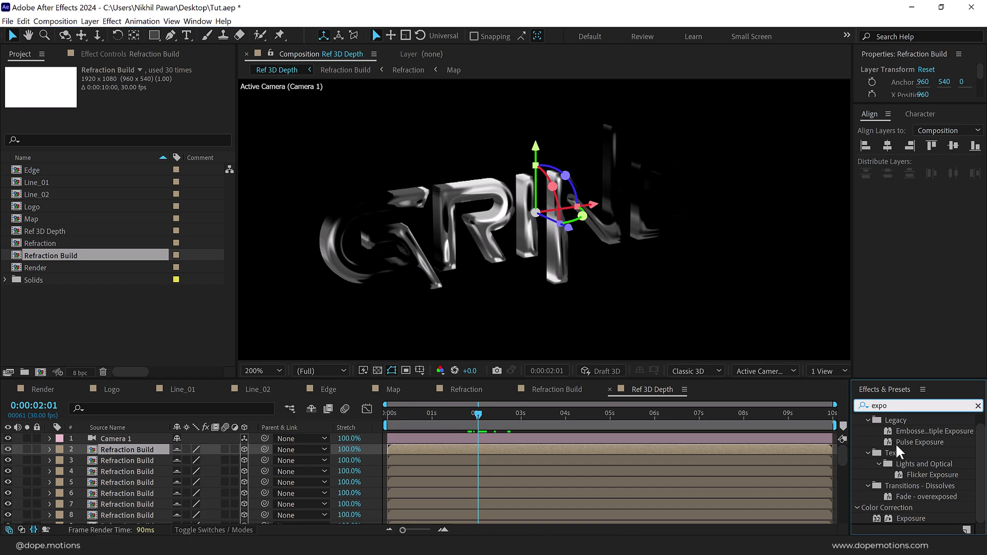
pyautogui.doubleClick(910, 520)
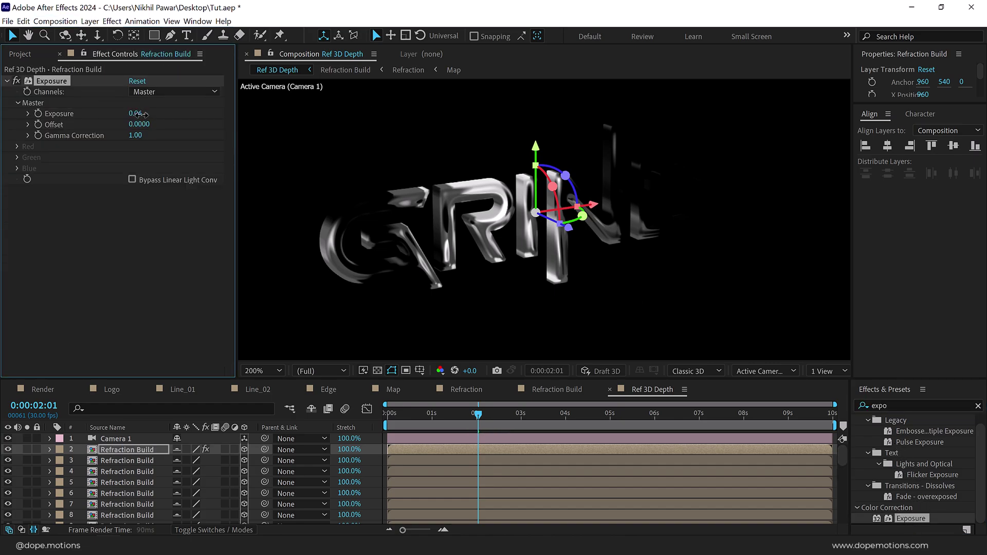
pyautogui.moveTo(158, 118)
pyautogui.mouseDown()
pyautogui.moveTo(186, 116)
pyautogui.moveTo(160, 113)
pyautogui.mouseUp()
pyautogui.moveTo(478, 415)
pyautogui.mouseDown()
pyautogui.moveTo(523, 421)
pyautogui.moveTo(478, 418)
pyautogui.mouseUp()
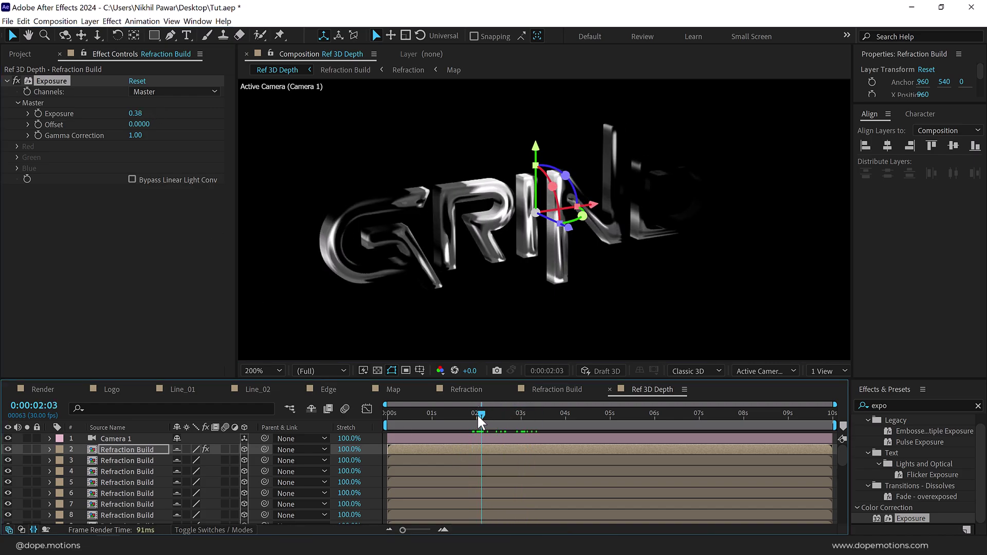
# Delete Camera 1 and remove the Exposure effect from the layer
pyautogui.click(112, 438)
pyautogui.press('Delete')
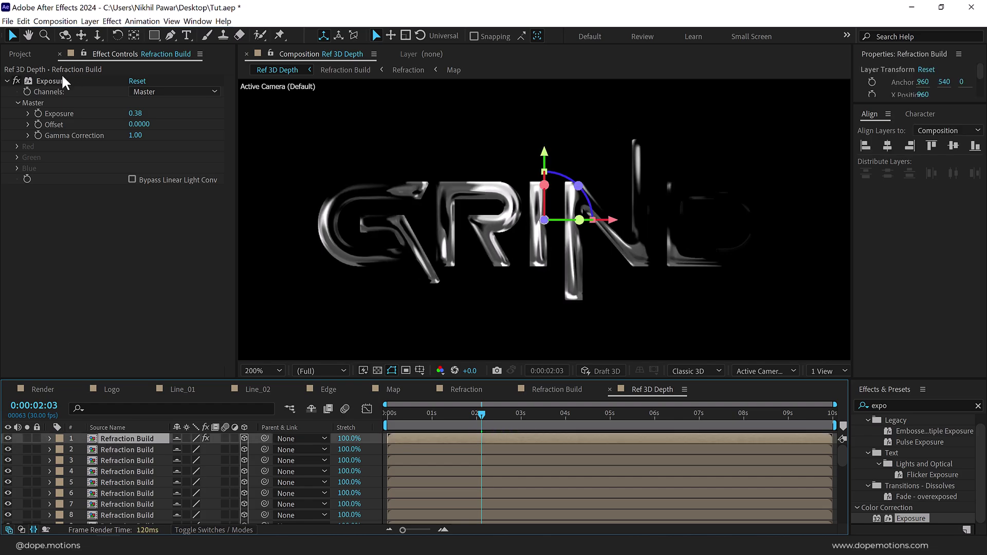
pyautogui.click(65, 82)
pyautogui.press('Delete')
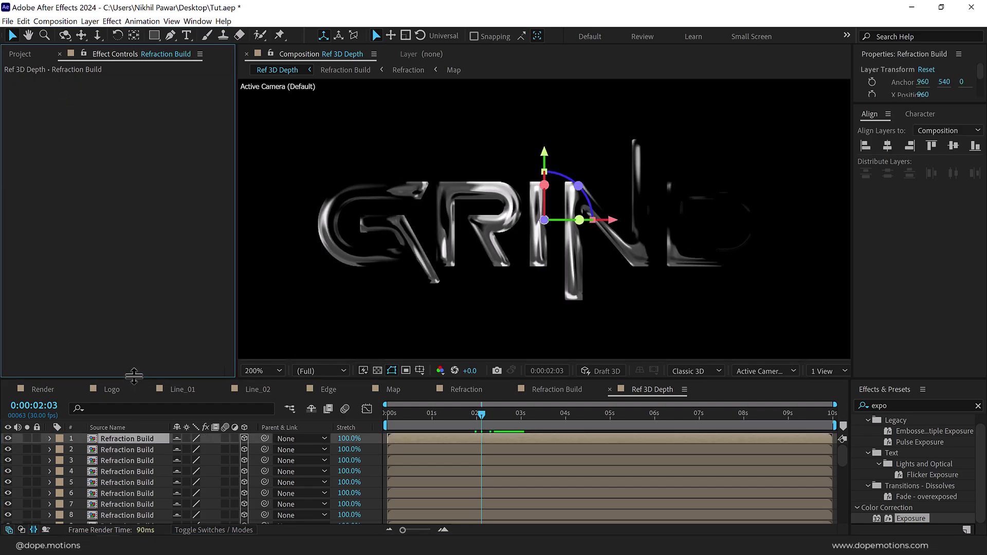
pyautogui.moveTo(135, 379); pyautogui.dragTo(135, 312)
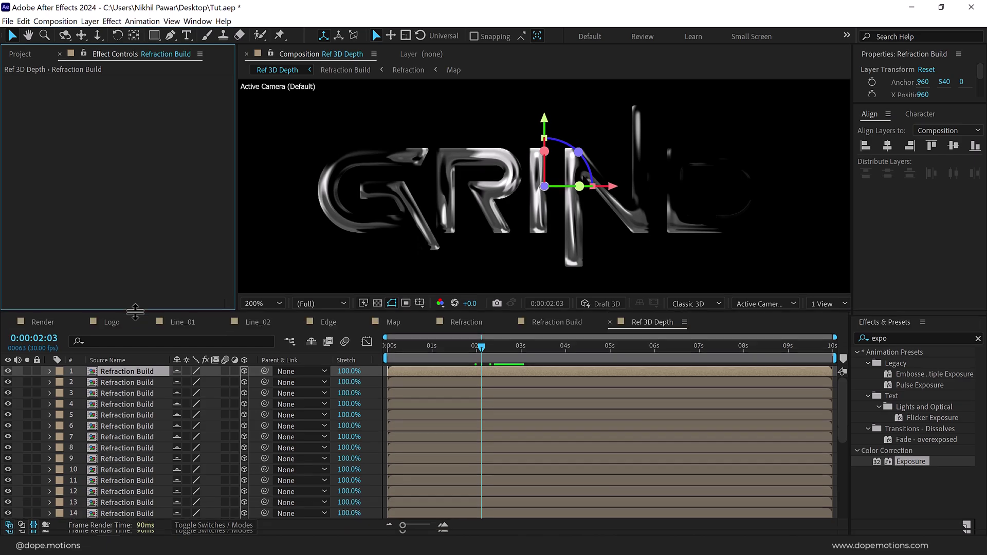
# Create a composition named 3D, move it to the top of the project list and open it
pyautogui.click(22, 58)
pyautogui.click(38, 280)
pyautogui.click(40, 305)
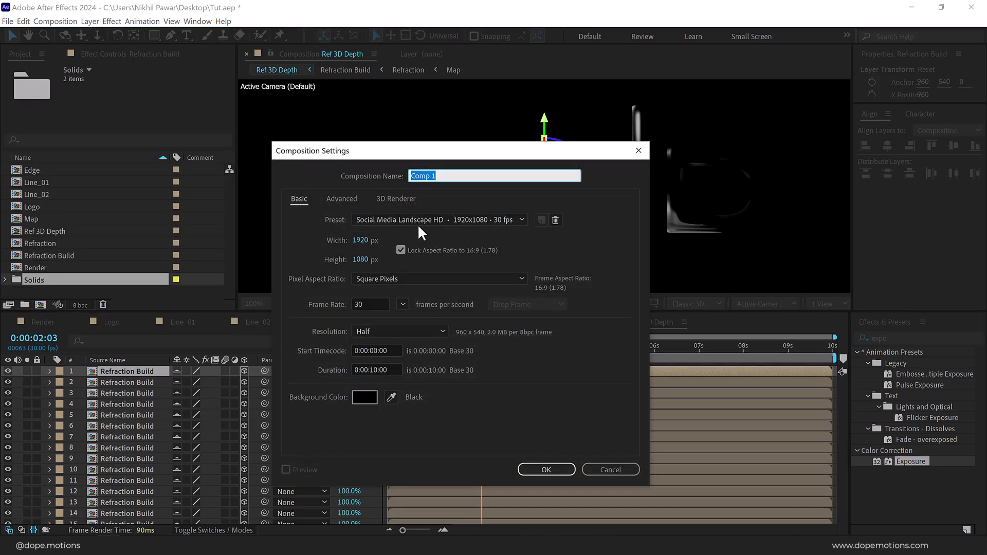
pyautogui.write('3D')
pyautogui.press('Return')
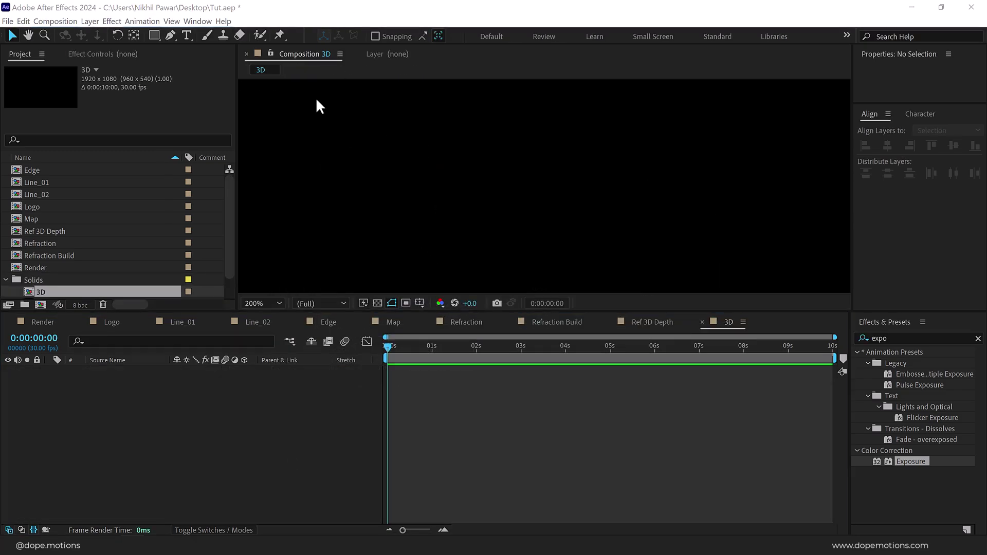
pyautogui.moveTo(52, 290); pyautogui.dragTo(126, 199)
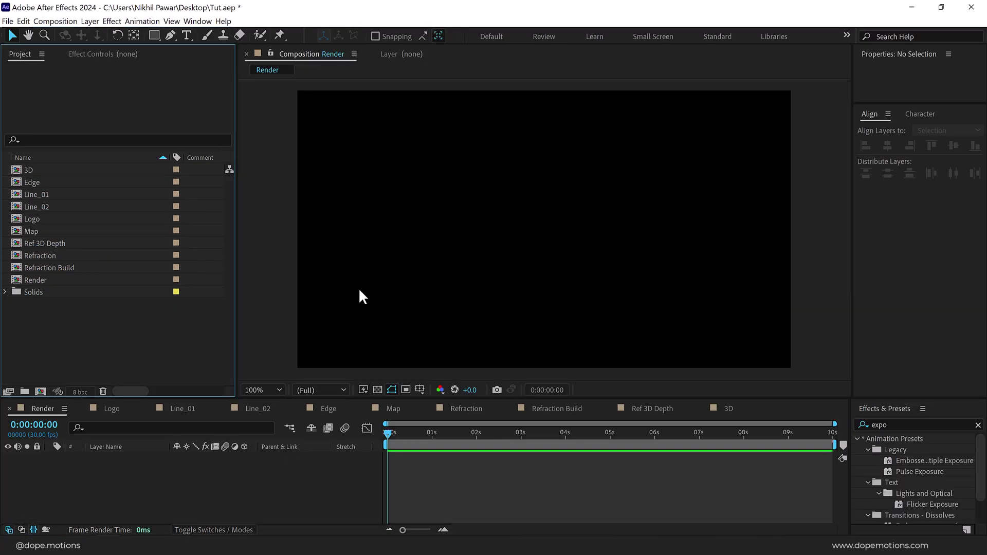
pyautogui.click(728, 409)
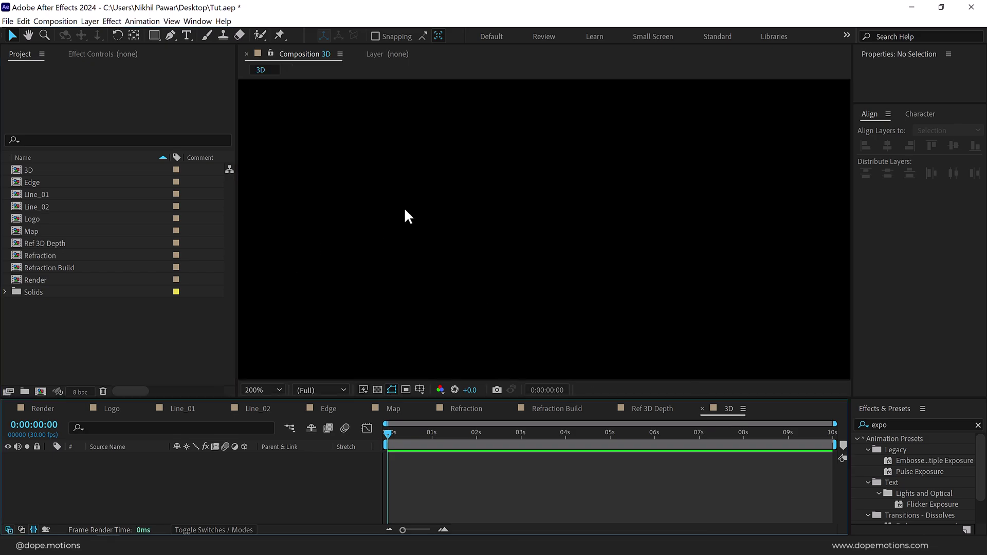
pyautogui.scroll(-2, 404, 210)
pyautogui.click(84, 327)
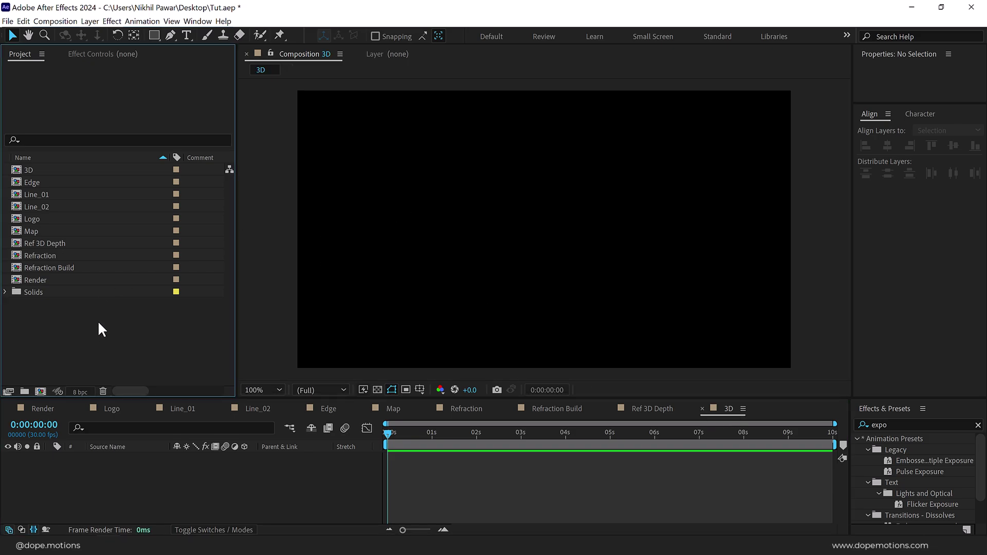
# Add Line_02 to the 3D comp as a 3D layer, duplicate it to 15, and reveal Position
pyautogui.moveTo(49, 206); pyautogui.dragTo(77, 499)
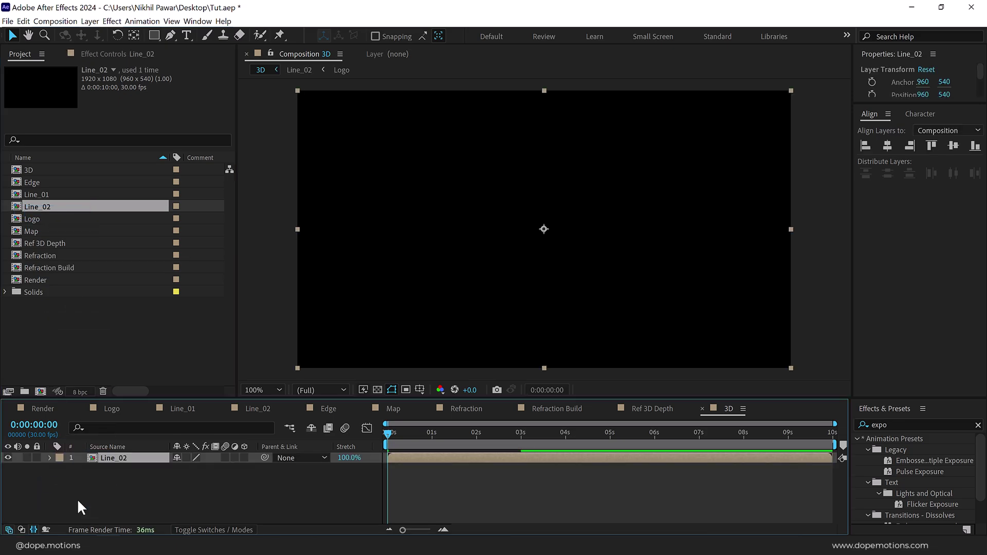
pyautogui.moveTo(442, 436); pyautogui.dragTo(473, 436)
pyautogui.click(244, 457)
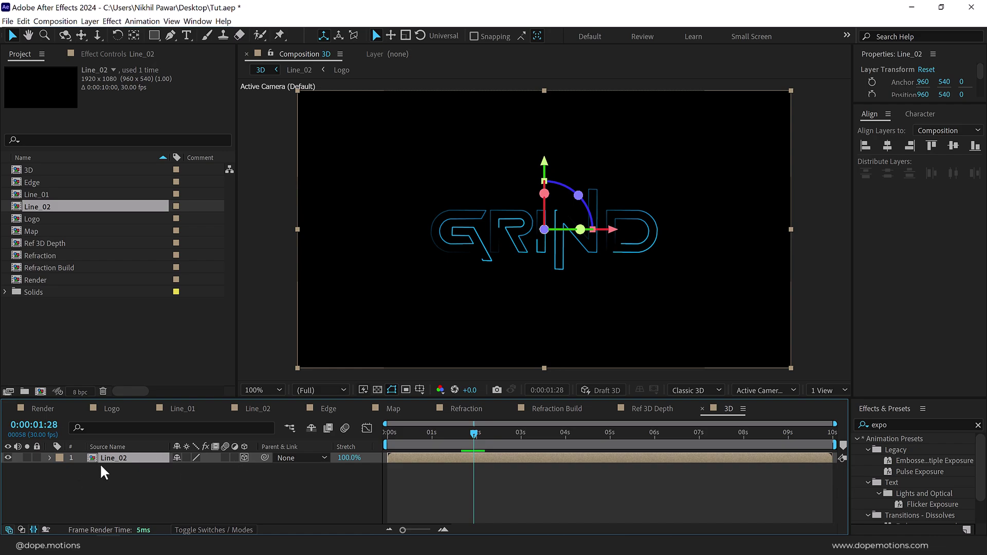
pyautogui.hotkey('ctrl', 'd')
pyautogui.hotkey('ctrl', 'd')
pyautogui.hotkey('ctrl', 'd')
pyautogui.hotkey('ctrl', 'd')
pyautogui.hotkey('ctrl', 'd')
pyautogui.hotkey('ctrl', 'd')
pyautogui.hotkey('ctrl', 'd')
pyautogui.hotkey('ctrl', 'd')
pyautogui.hotkey('ctrl', 'd')
pyautogui.hotkey('ctrl', 'd')
pyautogui.hotkey('ctrl', 'd')
pyautogui.hotkey('ctrl', 'd')
pyautogui.hotkey('ctrl', 'd')
pyautogui.hotkey('ctrl', 'd')
pyautogui.scroll(-3, 119, 473)
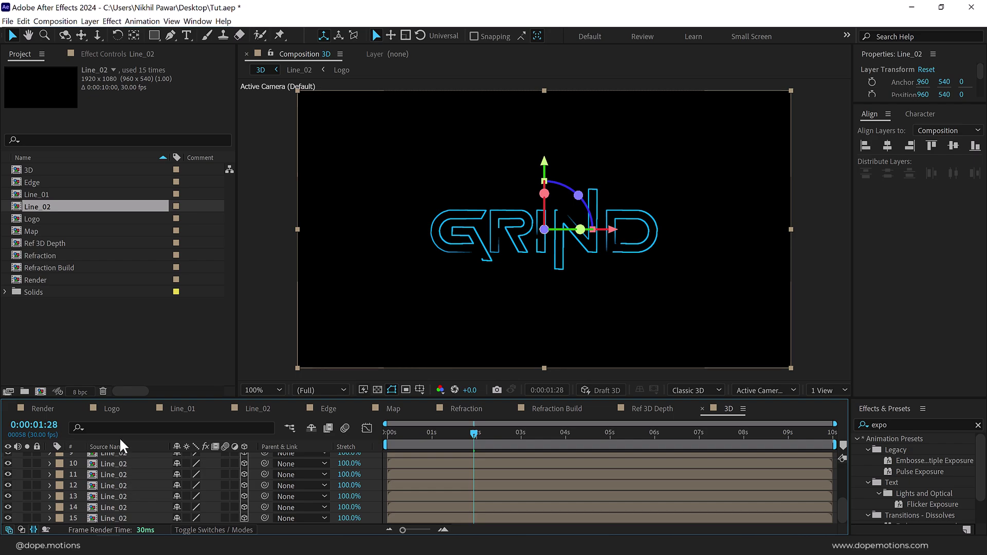
pyautogui.moveTo(134, 400); pyautogui.dragTo(134, 217)
pyautogui.moveTo(108, 488); pyautogui.dragTo(137, 279)
pyautogui.press('p')
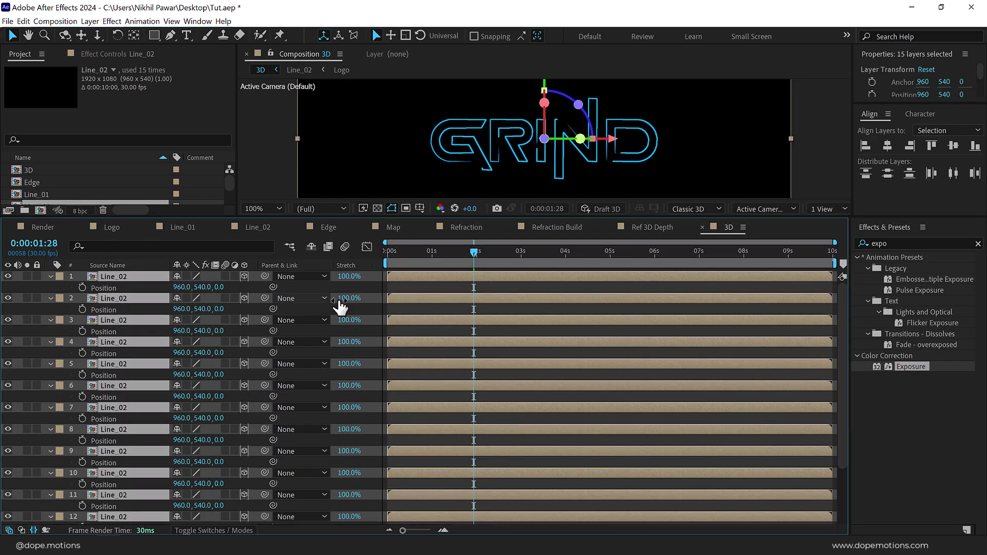
pyautogui.press('F2')
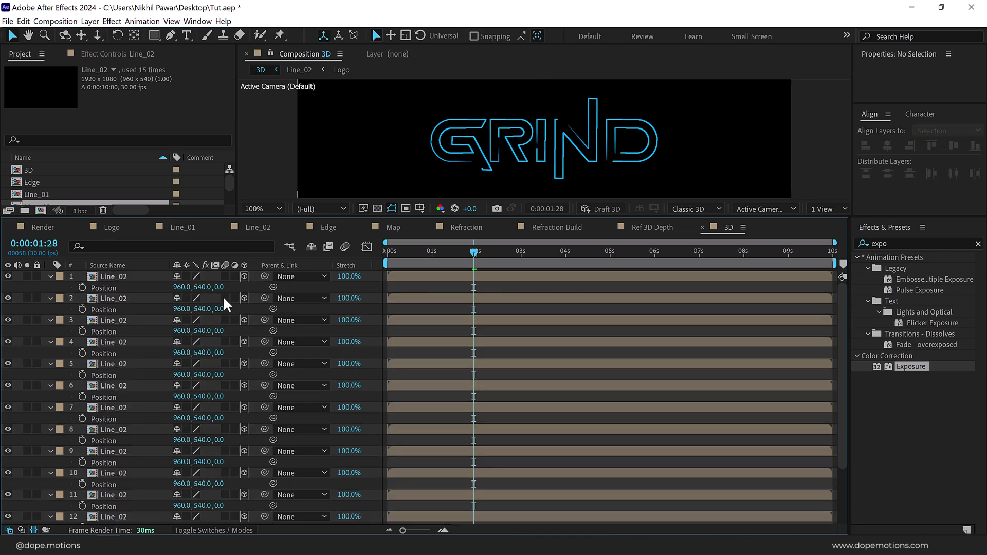
# Set Z Position of layers 1–5 to 8, 12, 16, 20 and 24
pyautogui.click(219, 286)
pyautogui.write('8')
pyautogui.click(222, 309)
pyautogui.write('12')
pyautogui.click(221, 330)
pyautogui.write('16')
pyautogui.click(229, 353)
pyautogui.write('2')
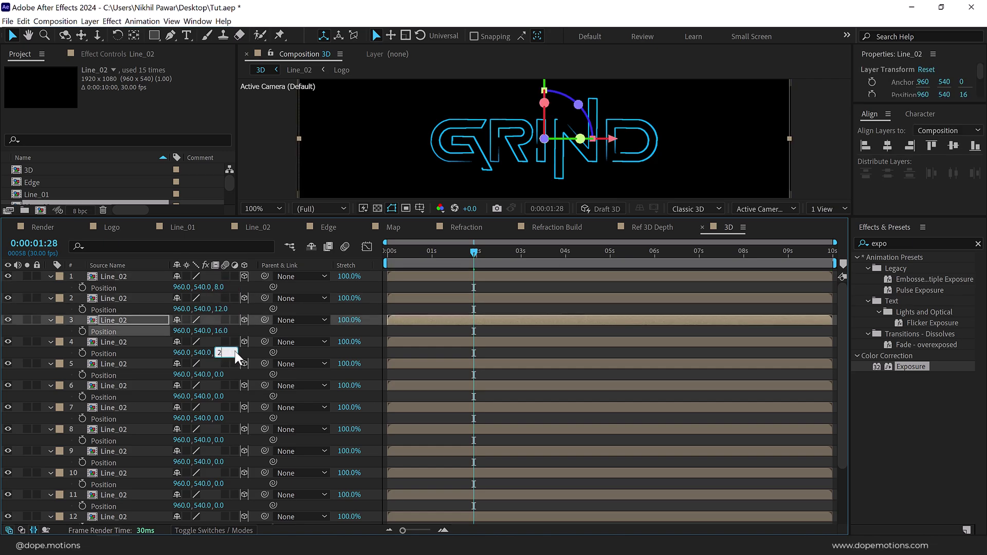
pyautogui.write('0')
pyautogui.click(251, 357)
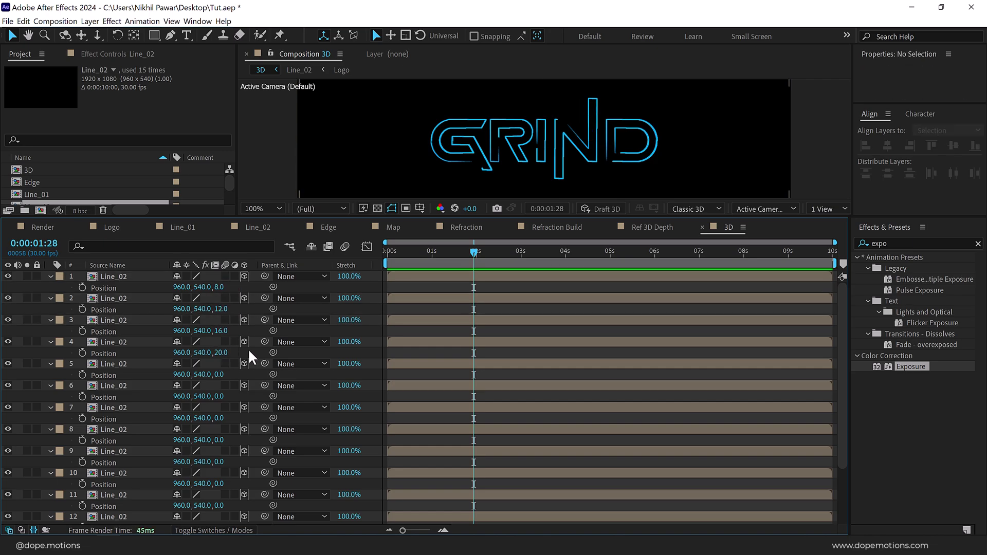
pyautogui.click(219, 374)
pyautogui.write('24')
pyautogui.press('Return')
# Collapse the Position properties of all 15 Line_02 layers and deselect them
pyautogui.scroll(-1, 228, 426)
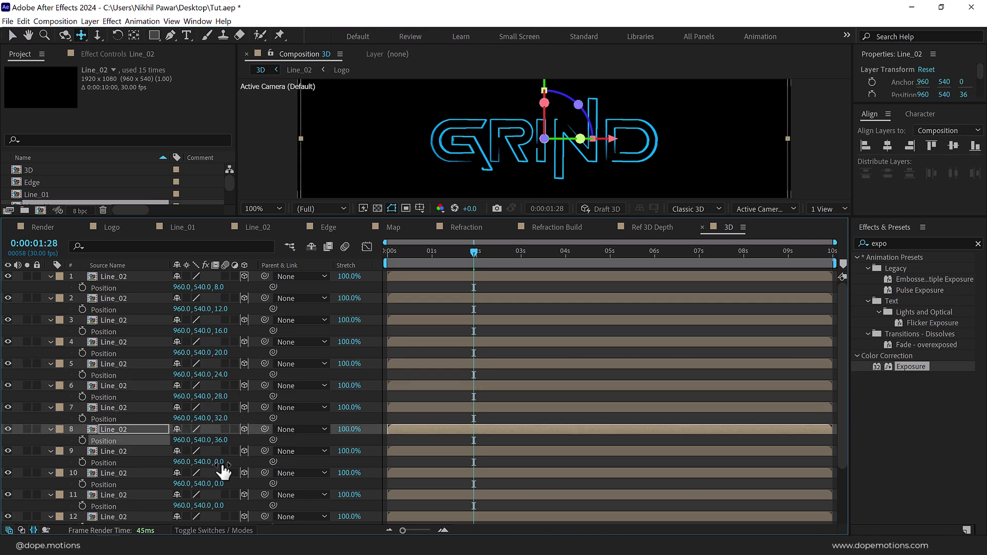
pyautogui.scroll(2, 154, 412)
pyautogui.scroll(1, 117, 390)
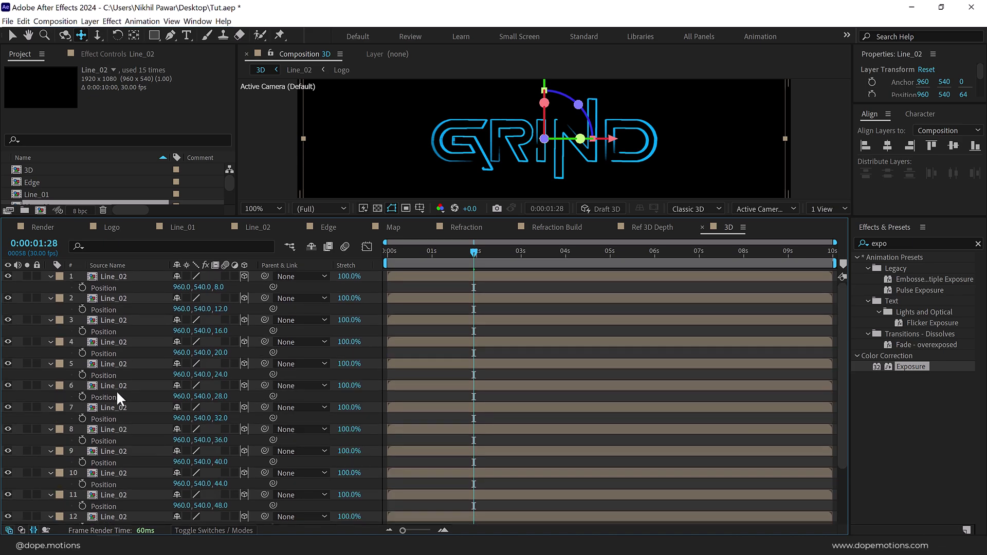
pyautogui.click(131, 298)
pyautogui.hotkey('ctrl', 'a')
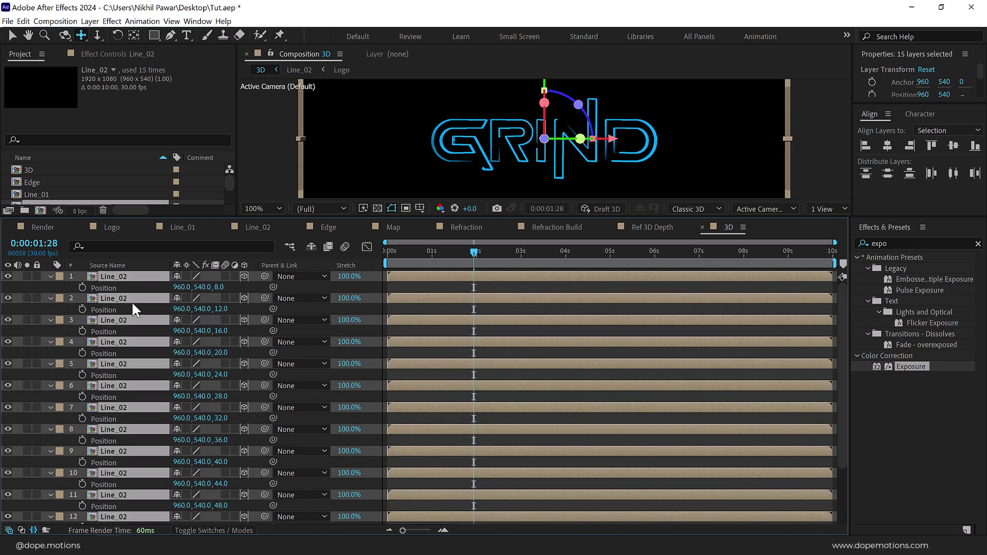
pyautogui.press('p')
pyautogui.click(142, 441)
pyautogui.moveTo(209, 219); pyautogui.dragTo(209, 268)
pyautogui.rightClick(156, 369)
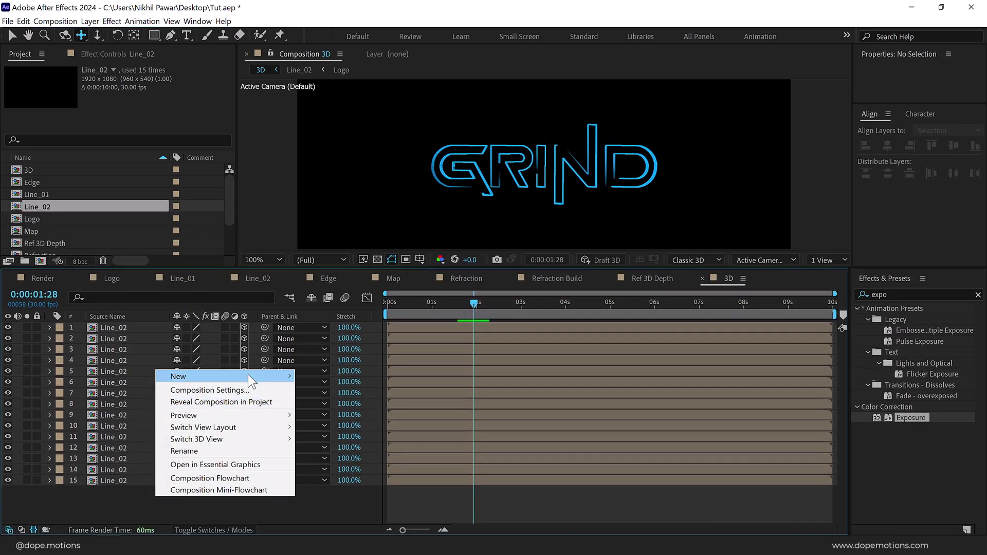
pyautogui.moveTo(248, 375)
pyautogui.click(332, 420)
pyautogui.press('c')
pyautogui.moveTo(539, 214); pyautogui.dragTo(548, 171)
pyautogui.moveTo(530, 197); pyautogui.dragTo(502, 208)
pyautogui.scroll(2, 458, 169)
pyautogui.scroll(-2, 457, 169)
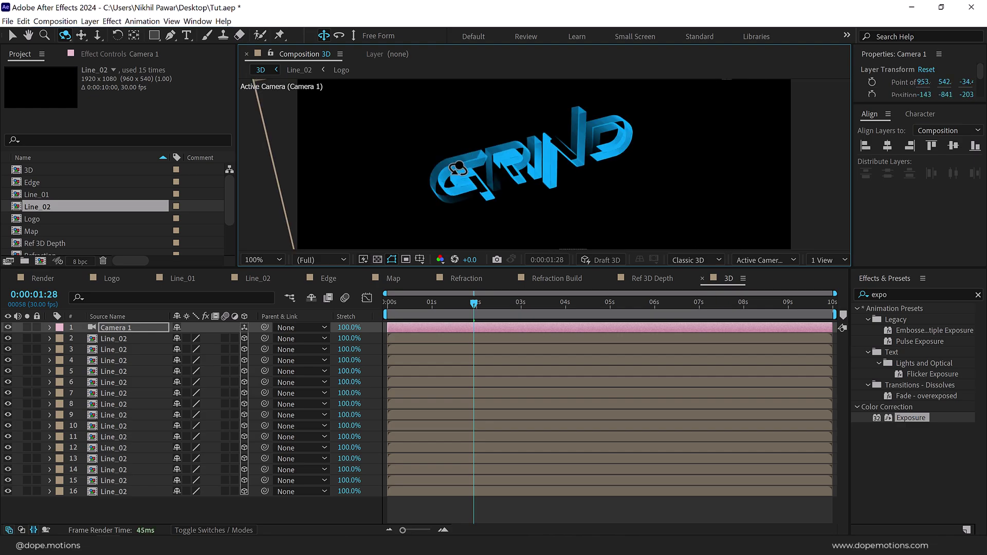
pyautogui.click(116, 324)
pyautogui.press('Delete')
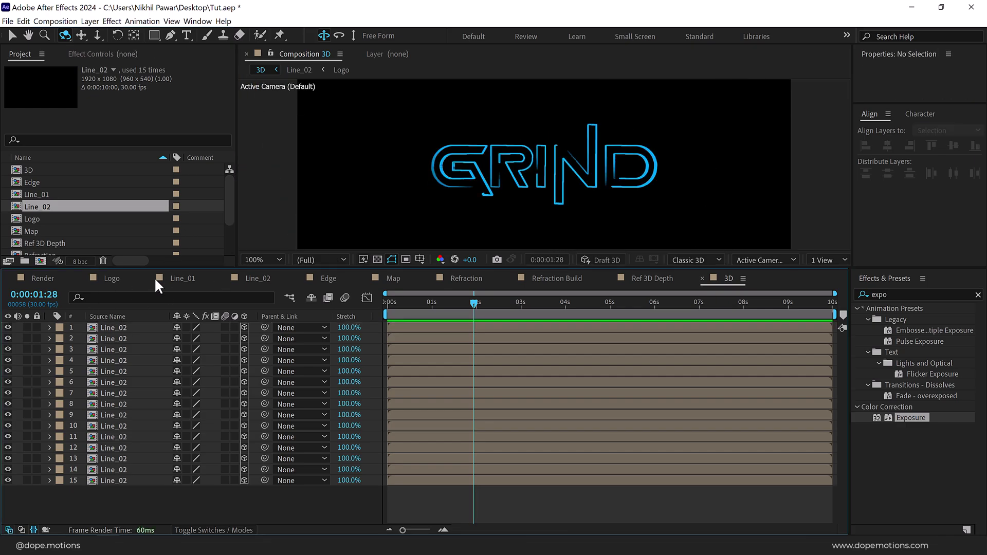
pyautogui.click(139, 326)
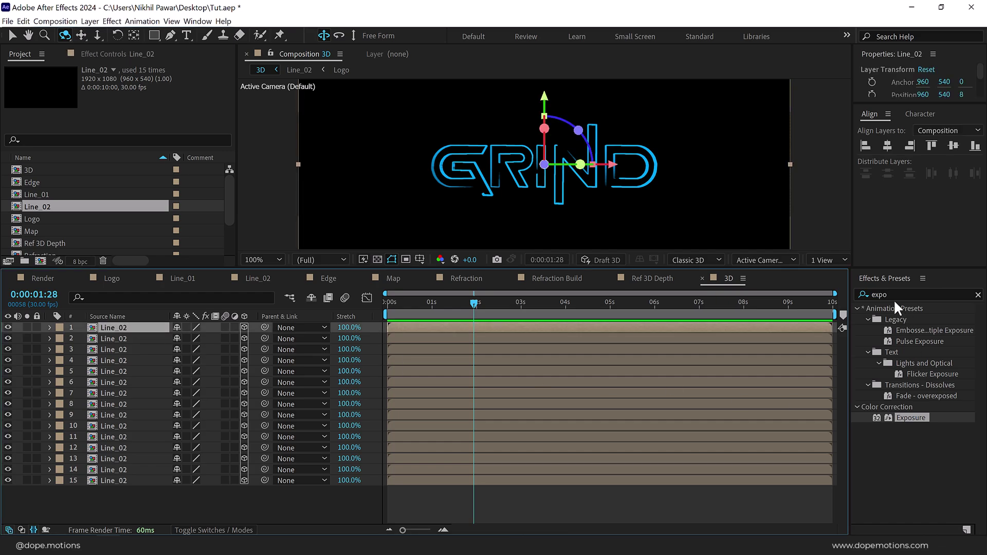
# Add a Fill effect with colour white (FFFFFF) to the top Line_02 layer
pyautogui.click(874, 295)
pyautogui.write('fill')
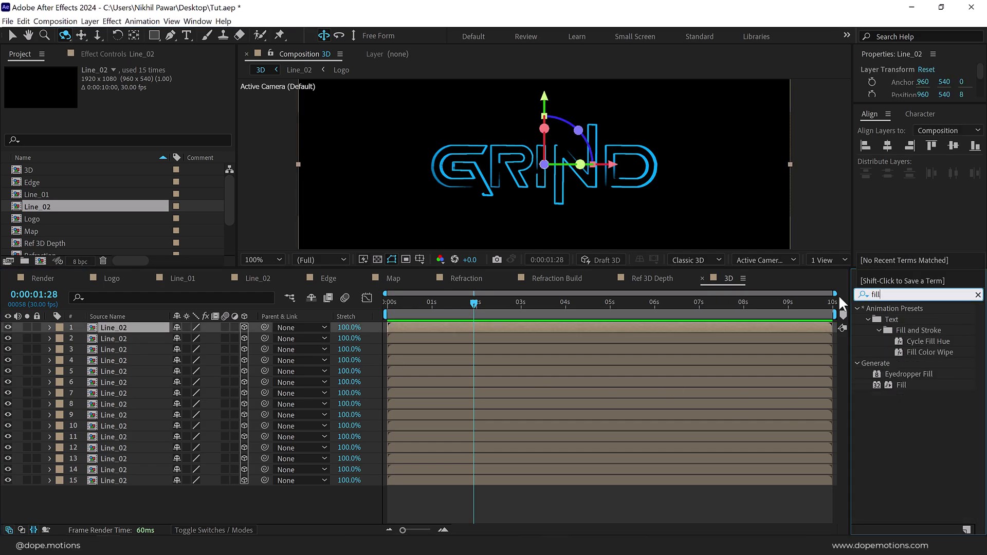
pyautogui.doubleClick(902, 384)
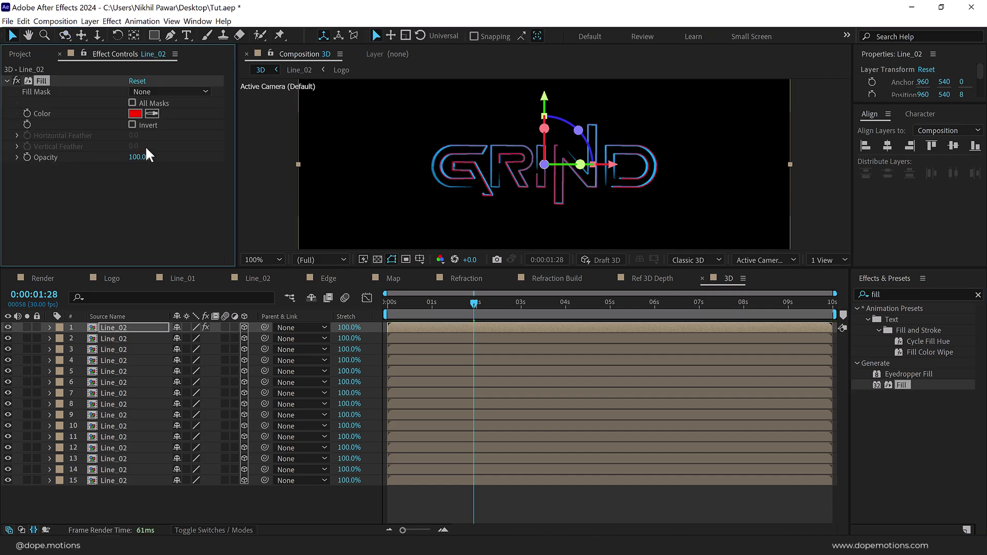
pyautogui.click(135, 114)
pyautogui.click(290, 190)
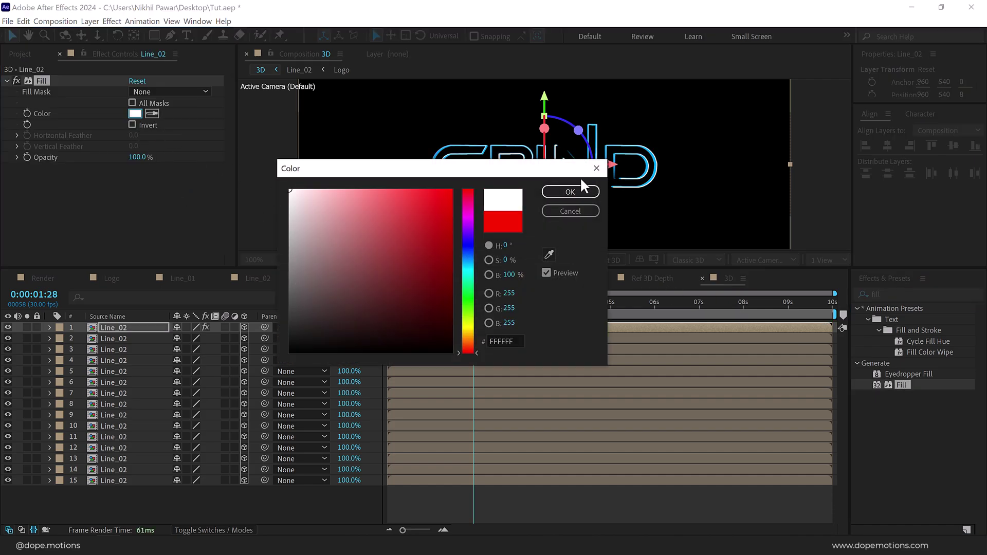
pyautogui.click(570, 192)
pyautogui.moveTo(443, 305); pyautogui.dragTo(417, 305)
# Add a Glow with Glow Radius 30 to Line_02, then open the Render comp
pyautogui.click(892, 294)
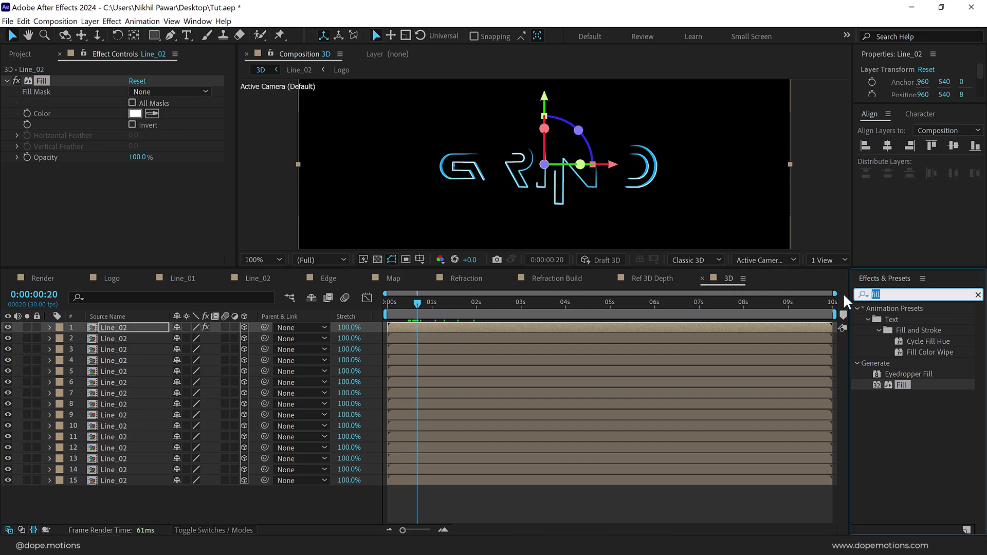
pyautogui.write('glow')
pyautogui.doubleClick(905, 418)
pyautogui.click(138, 115)
pyautogui.write('30')
pyautogui.press('Return')
pyautogui.moveTo(417, 303); pyautogui.dragTo(463, 299)
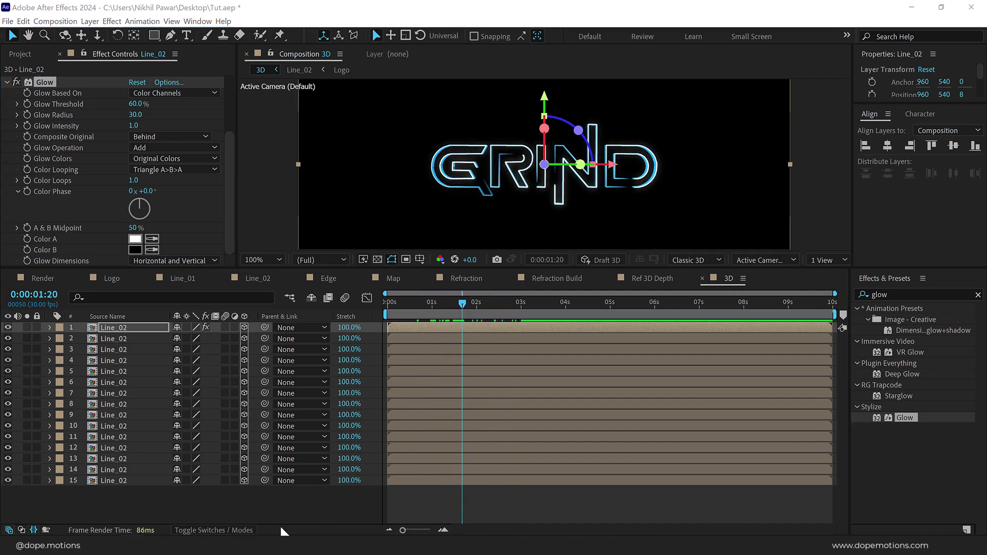
pyautogui.click(284, 509)
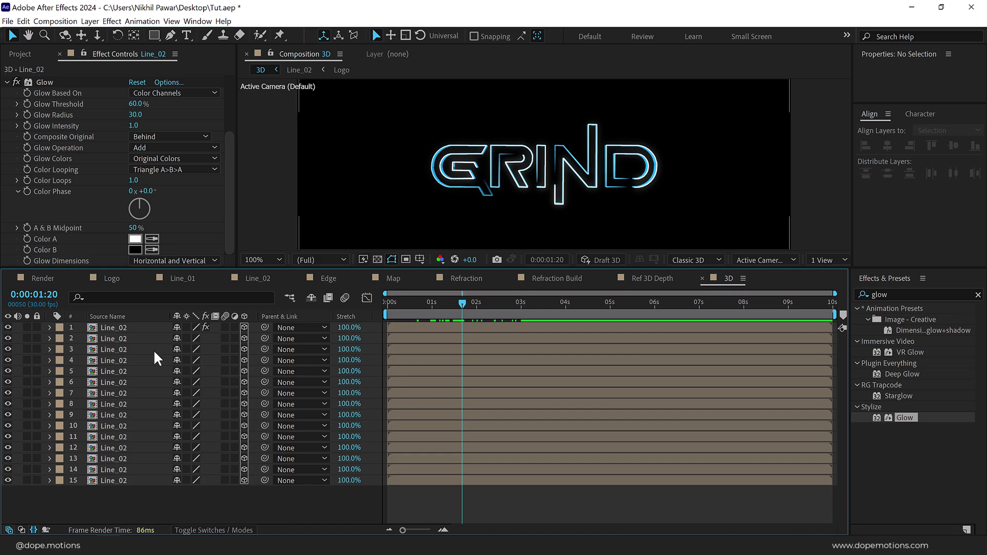
pyautogui.click(42, 278)
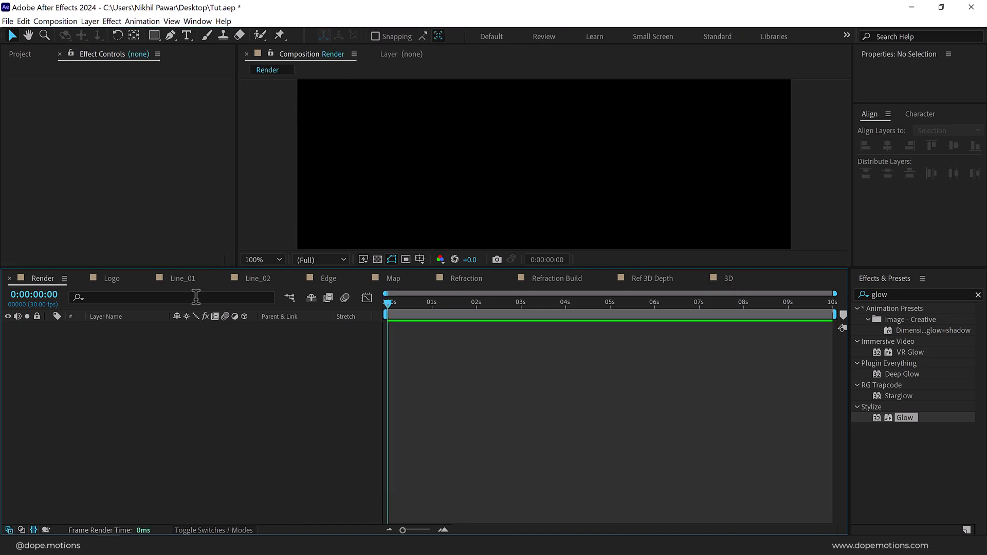
# Create a black solid layer named BG in the Render timeline
pyautogui.moveTo(180, 267); pyautogui.dragTo(185, 355)
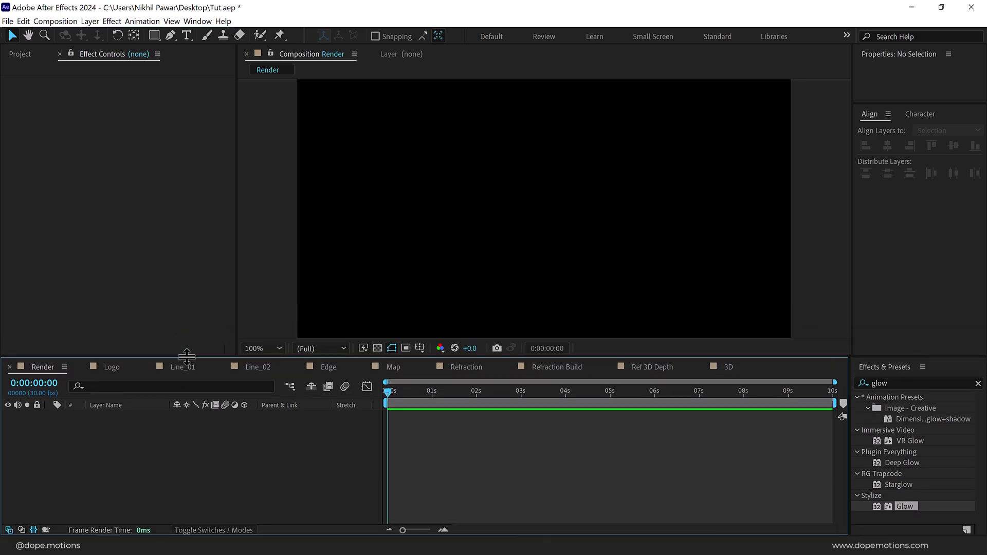
pyautogui.click(23, 54)
pyautogui.click(68, 316)
pyautogui.click(128, 494)
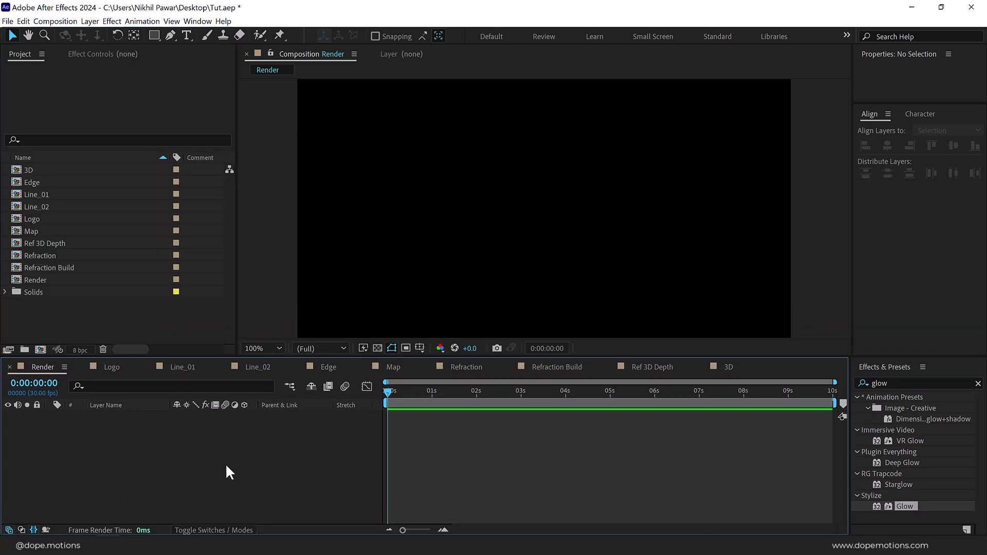
pyautogui.hotkey('ctrl', 'y')
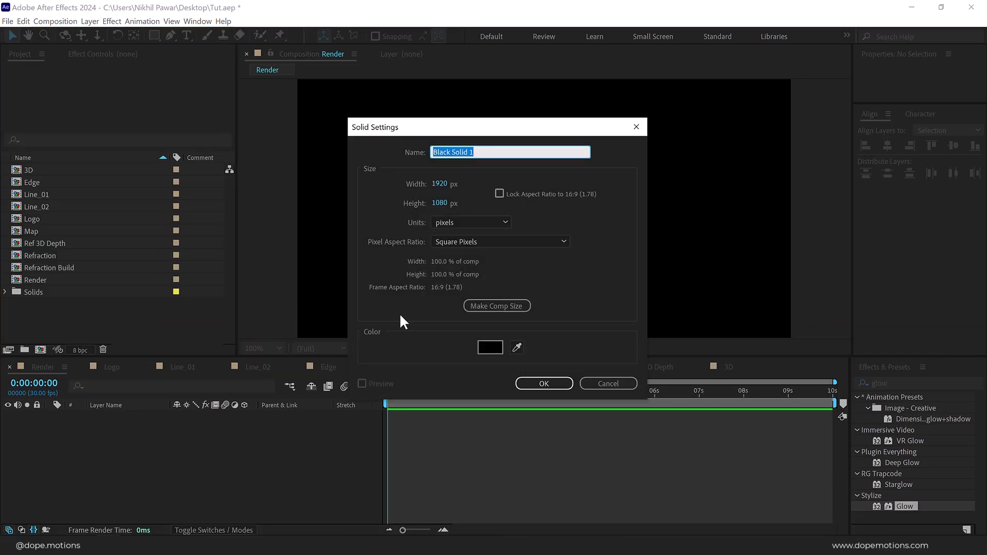
pyautogui.write('BG')
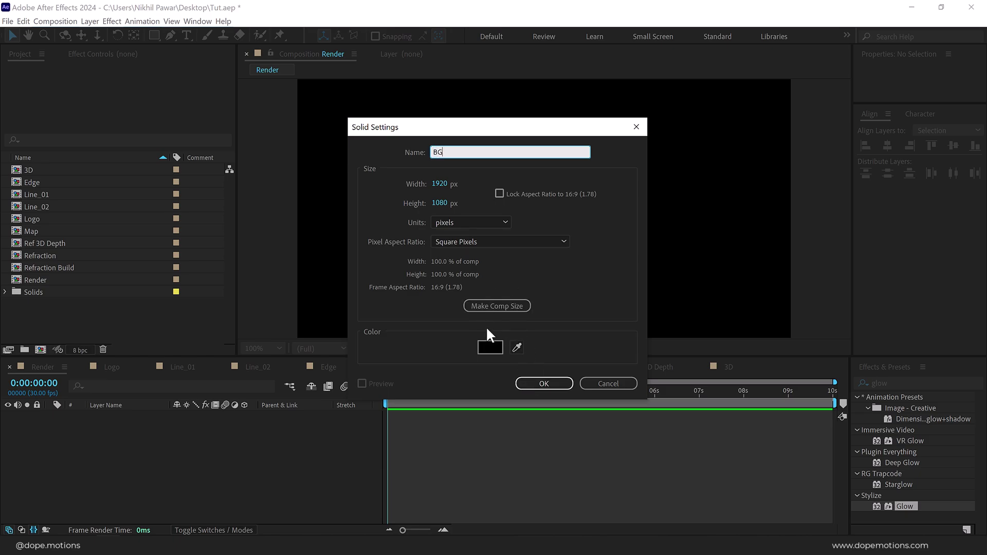
pyautogui.click(544, 383)
# Add the Logo comp, then Ref 3D Depth above it, to the Render timeline
pyautogui.moveTo(39, 220); pyautogui.dragTo(115, 416)
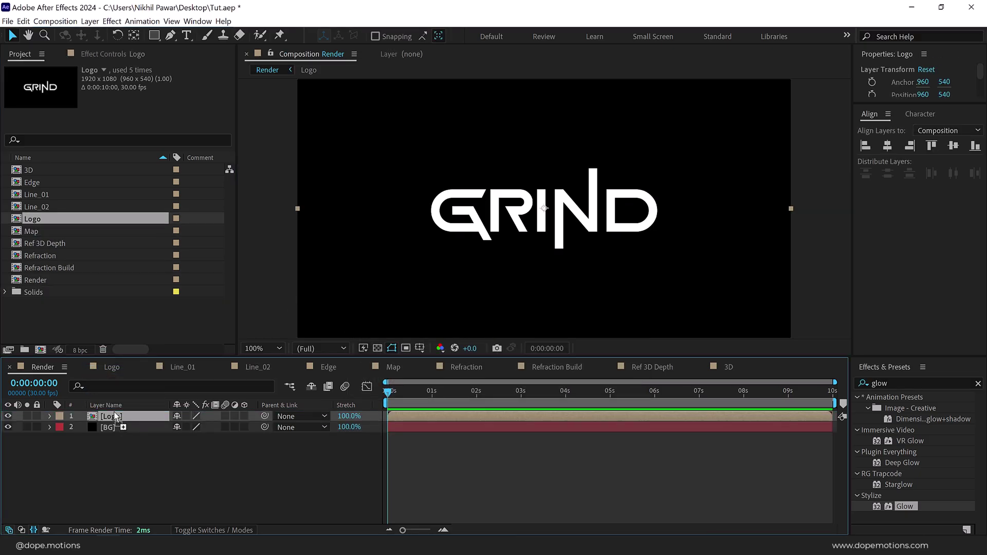
pyautogui.click(63, 243)
pyautogui.moveTo(54, 244); pyautogui.dragTo(125, 410)
# Turn on Collapse Transformations and 3D for Ref 3D Depth, preview to 0:00:02:03, and add Line_01 on top
pyautogui.click(186, 416)
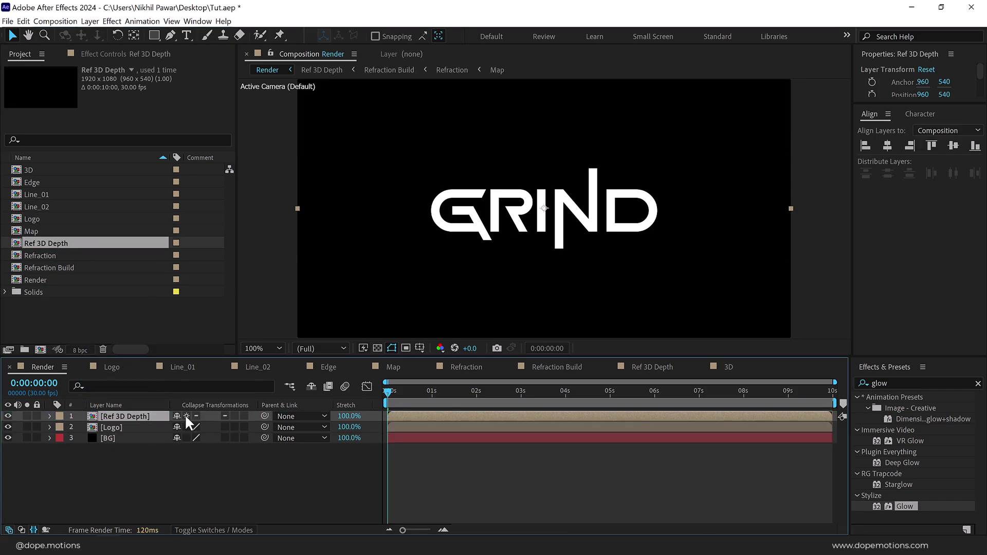
pyautogui.click(244, 416)
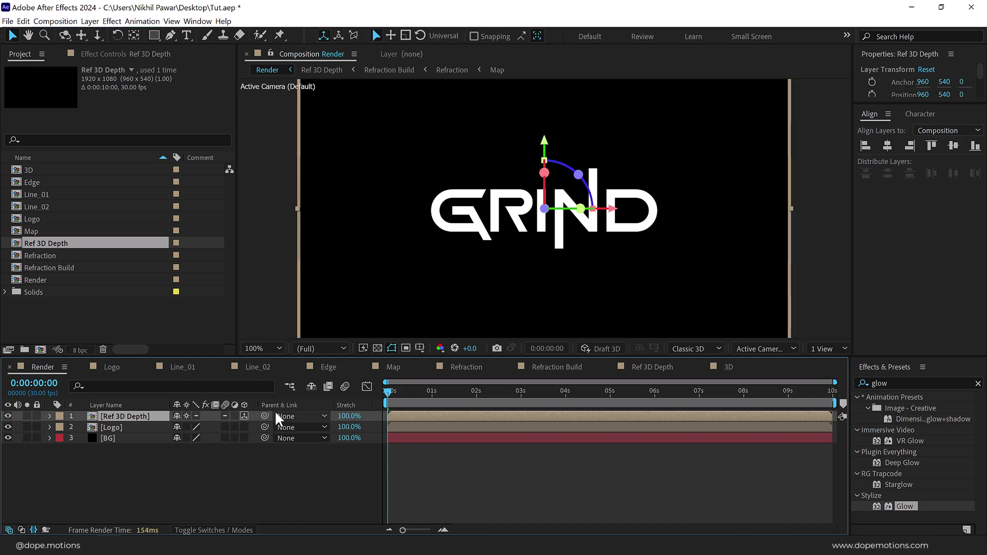
pyautogui.moveTo(416, 388); pyautogui.dragTo(482, 415)
pyautogui.click(229, 308)
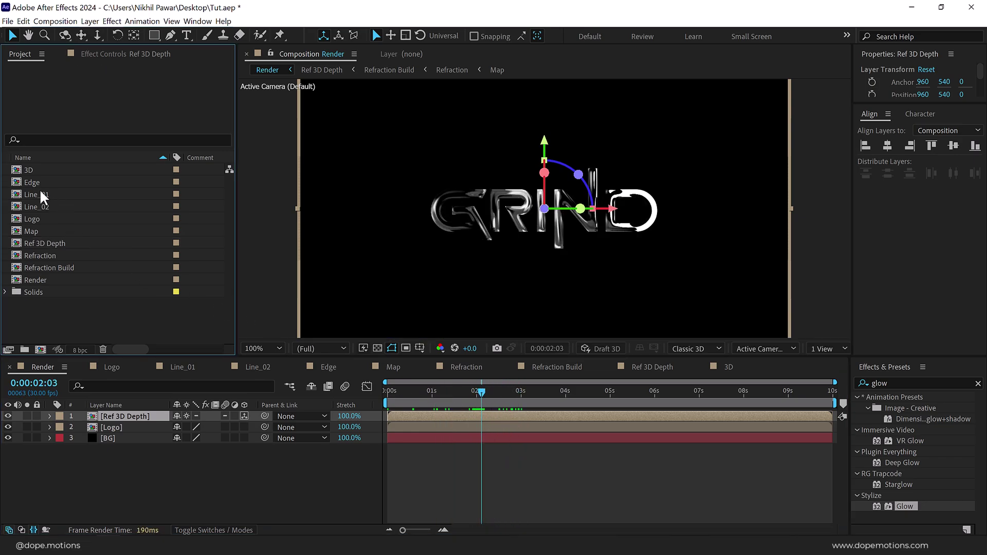
pyautogui.moveTo(41, 194); pyautogui.dragTo(246, 411)
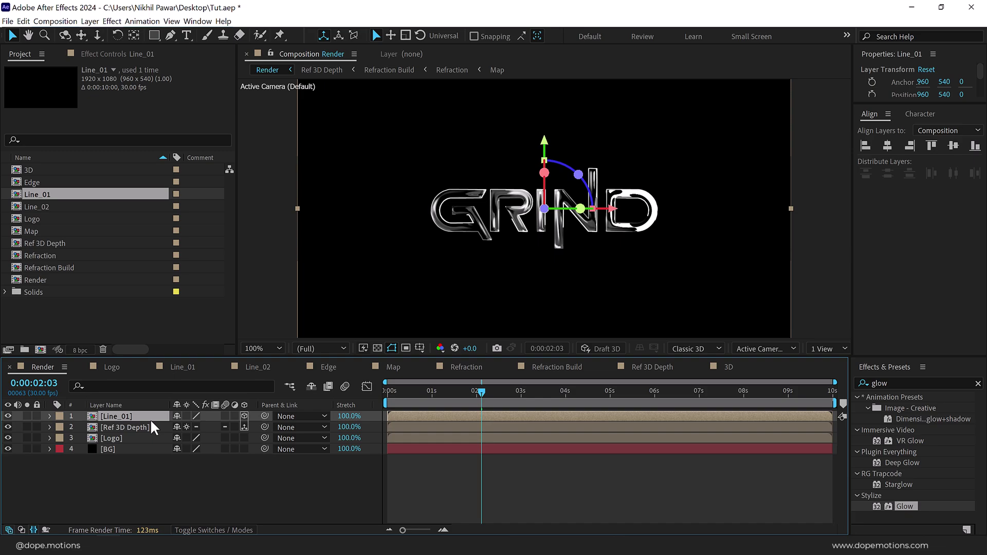
# Set Line_01's Position Z to -5 and return to 0:00:01:23
pyautogui.press('p')
pyautogui.click(220, 427)
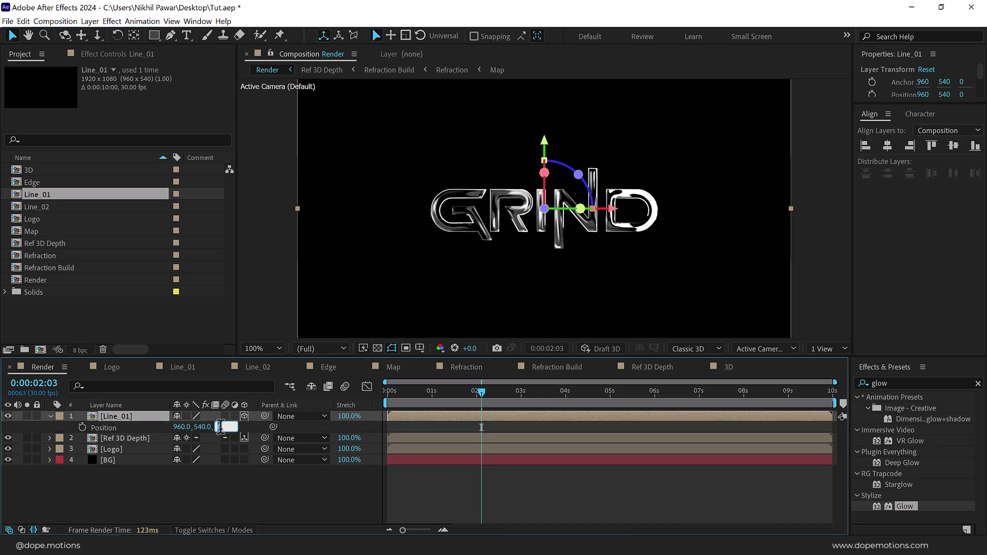
pyautogui.write('-5')
pyautogui.press('Return')
pyautogui.hotkey('shift', 'pageup')
# Apply a Fill effect to Line_01 with a blue colour
pyautogui.click(856, 383)
pyautogui.write('f')
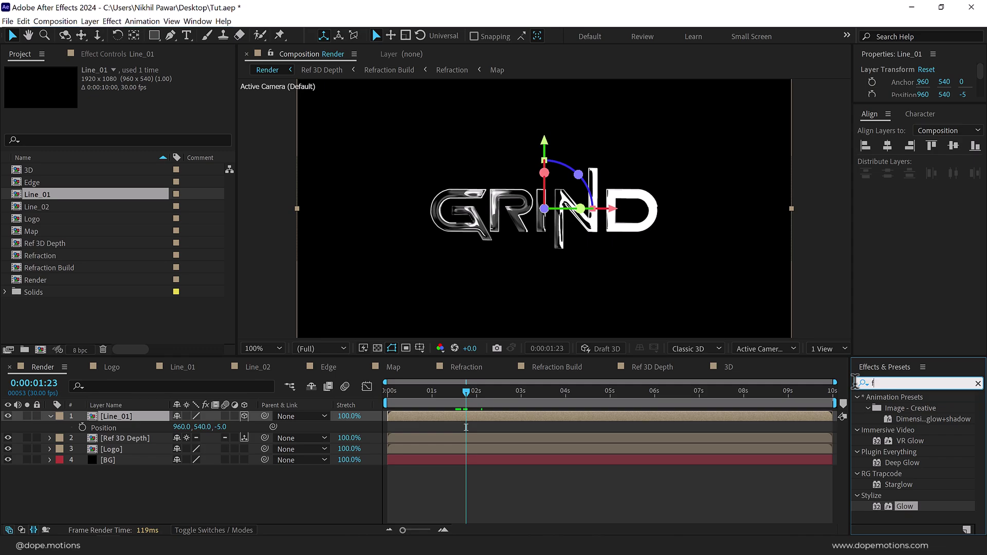
pyautogui.write('ill')
pyautogui.doubleClick(897, 473)
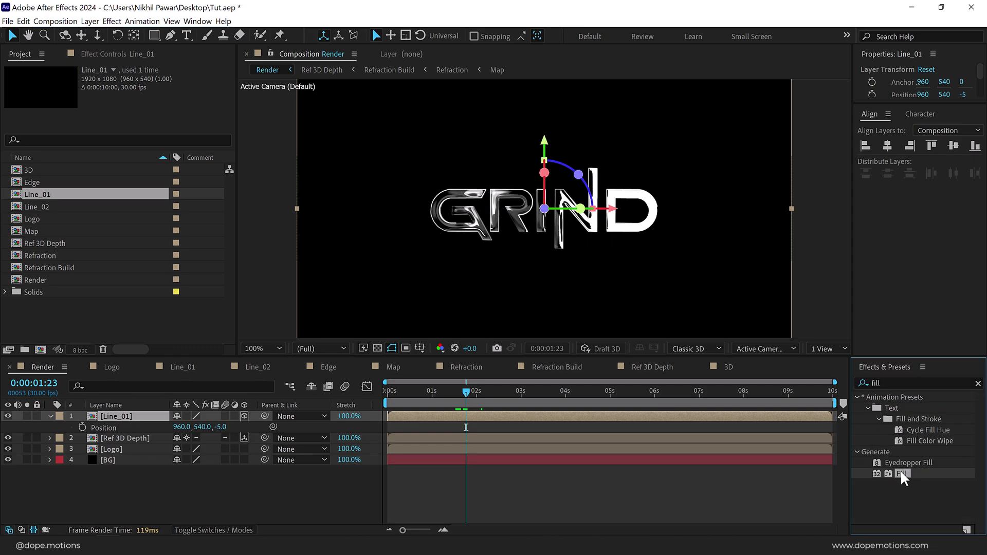
pyautogui.click(134, 113)
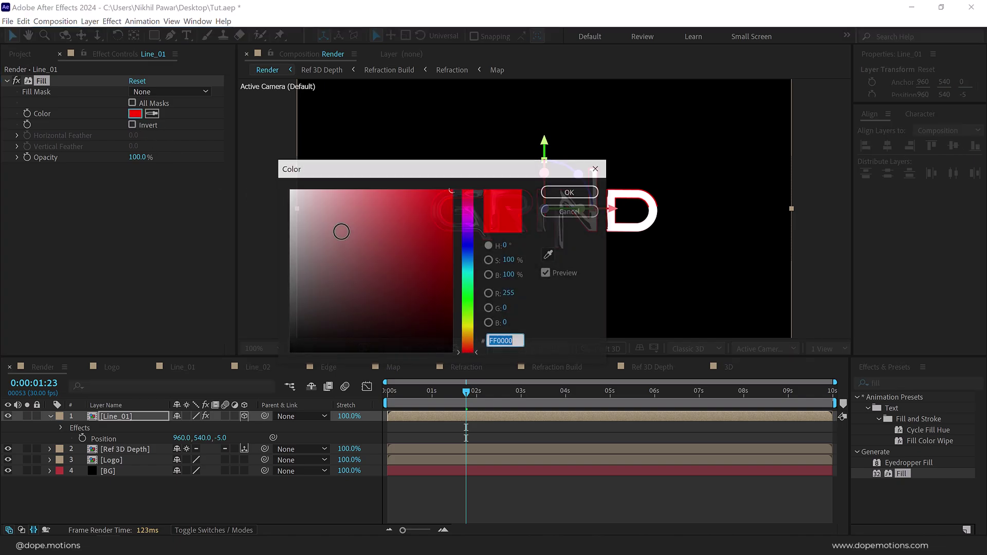
pyautogui.click(472, 260)
pyautogui.click(575, 192)
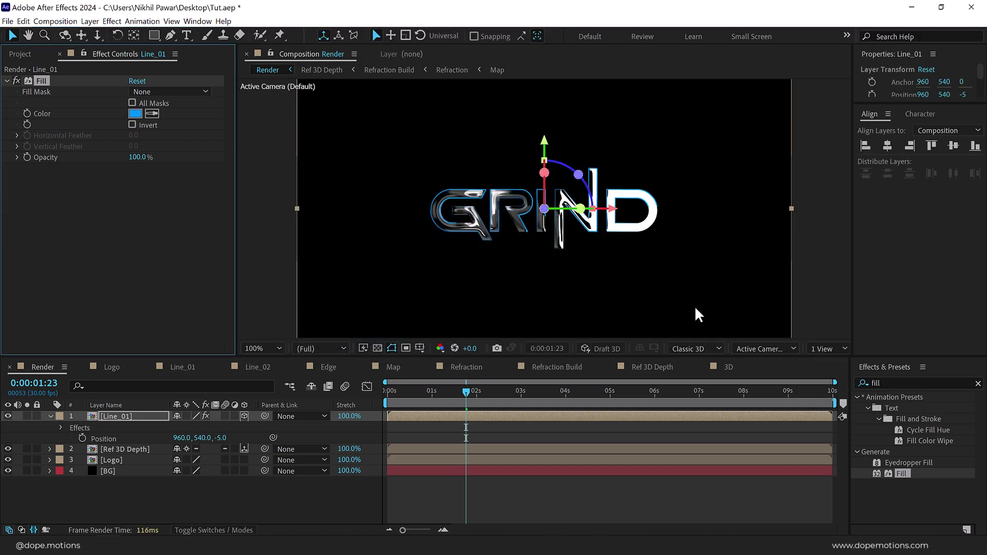
# Add the Fast Box Blur effect to Line_01
pyautogui.doubleClick(889, 382)
pyautogui.write('fast')
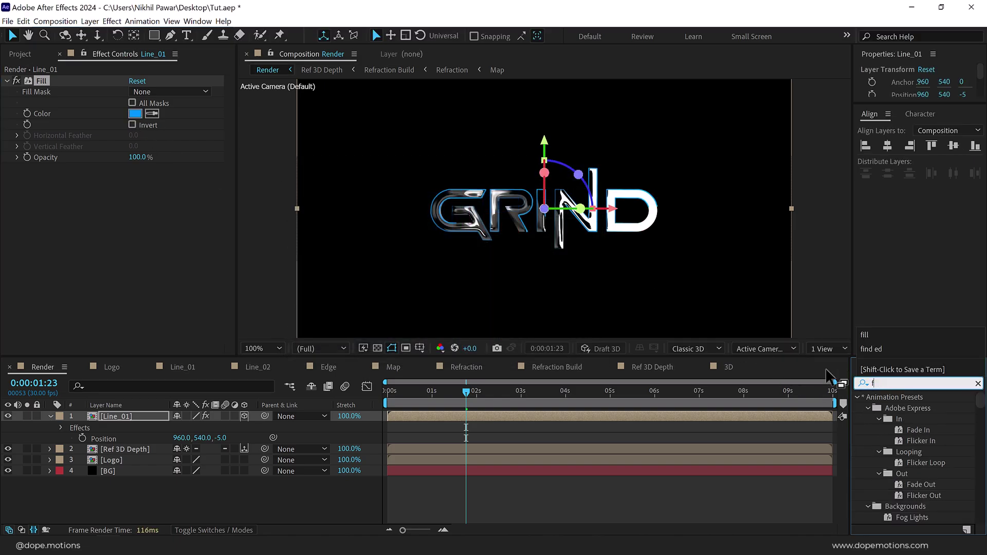
pyautogui.doubleClick(912, 462)
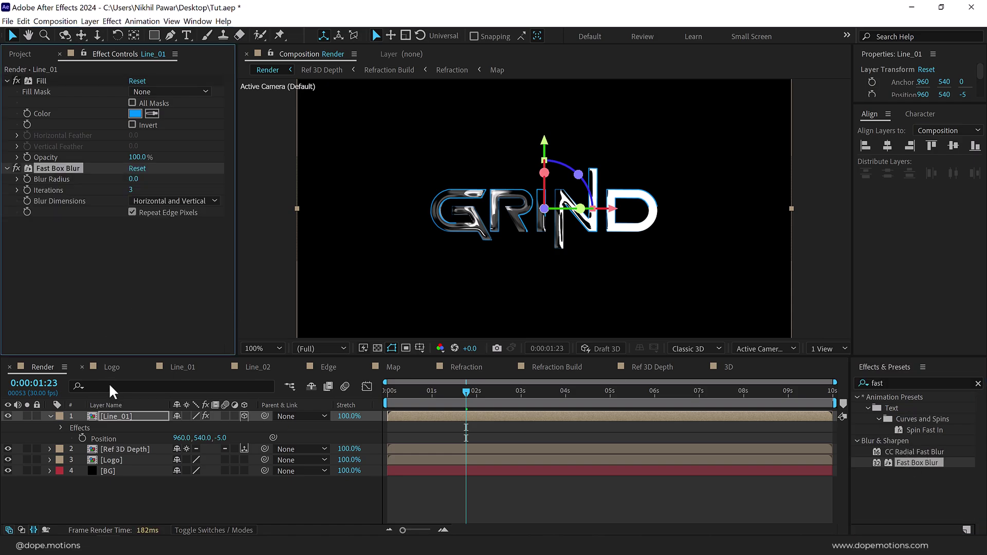
# Duplicate Line_01 into six copies showing Position, and set layer 5's Z to -10
pyautogui.click(131, 414)
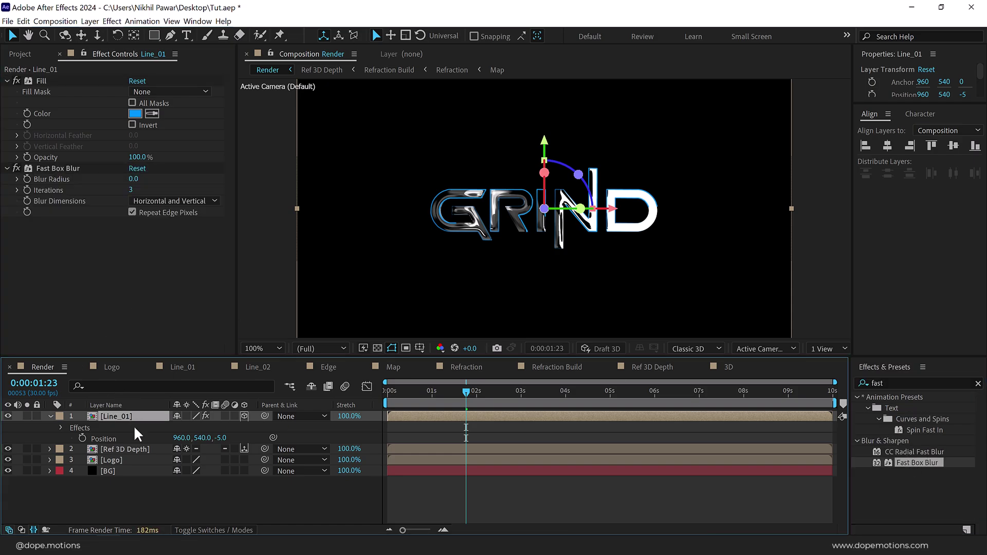
pyautogui.hotkey('ctrl', 'd')
pyautogui.hotkey('ctrl', 'd')
pyautogui.hotkey('ctrl', 'd')
pyautogui.hotkey('ctrl', 'd')
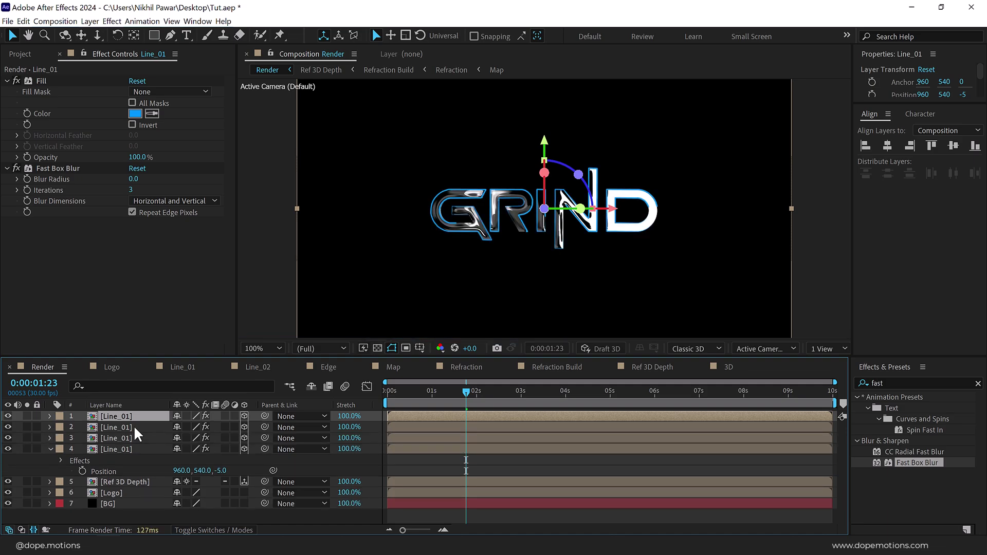
pyautogui.keyDown('shift'); pyautogui.click(110, 461); pyautogui.keyUp('shift')
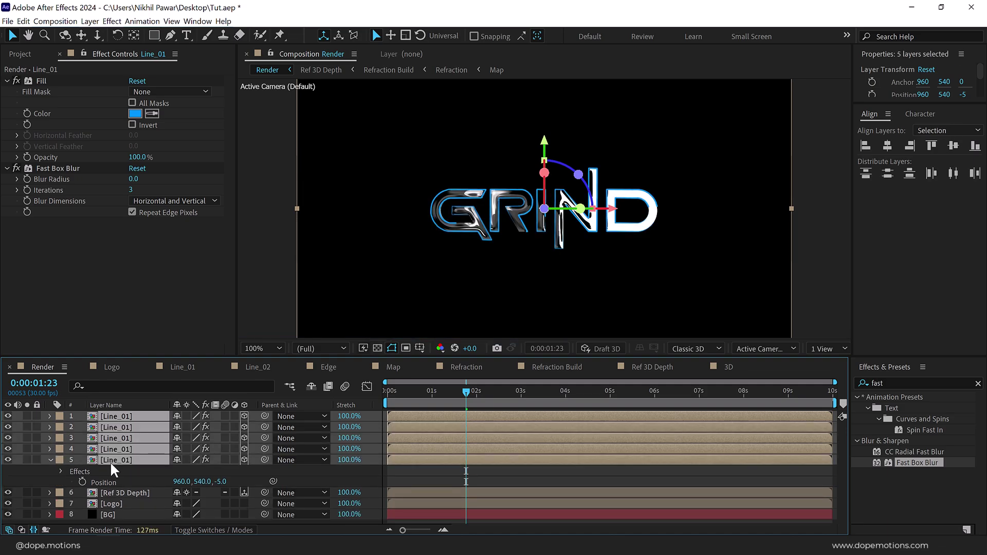
pyautogui.press('p')
pyautogui.moveTo(103, 356); pyautogui.dragTo(103, 312)
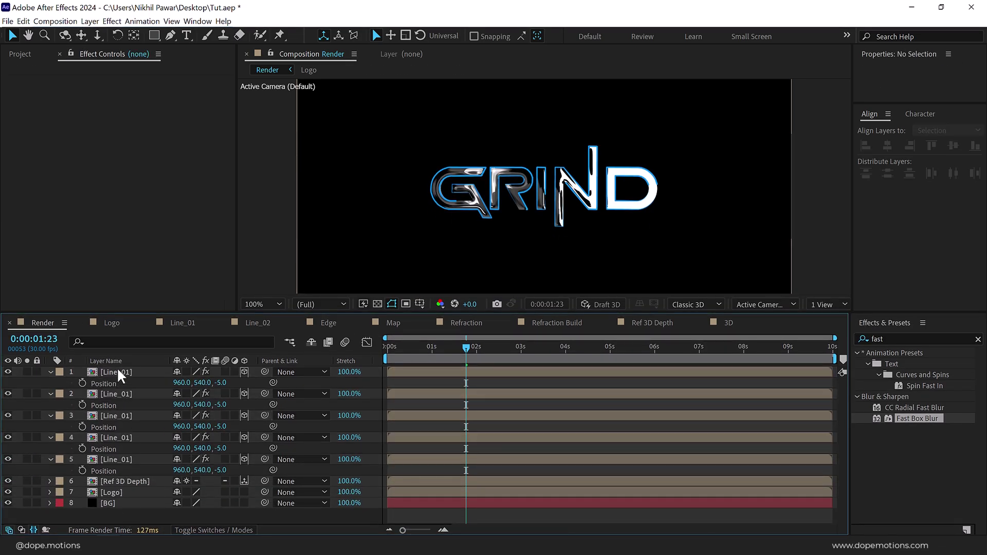
pyautogui.click(109, 368)
pyautogui.hotkey('ctrl', 'd')
pyautogui.press('p')
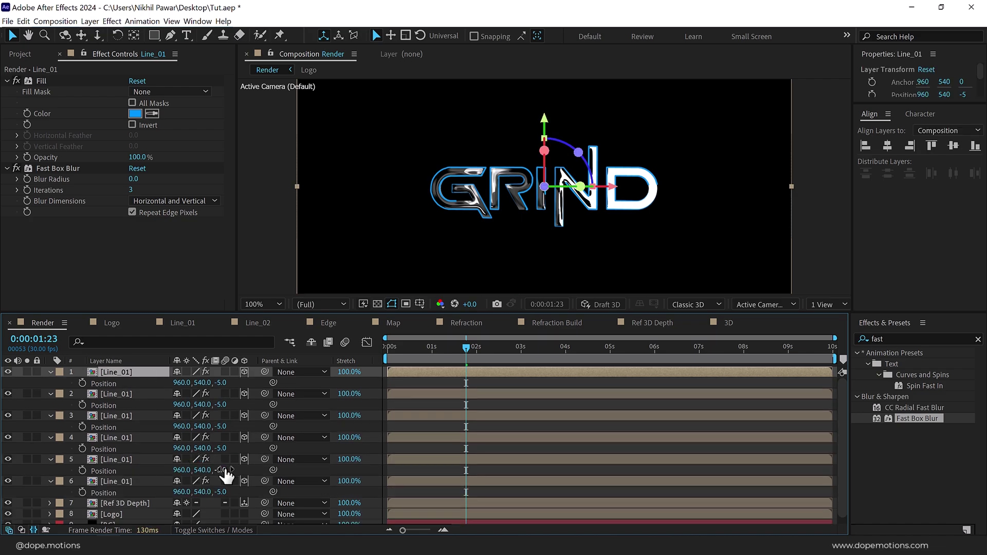
pyautogui.write('-10')
pyautogui.press('Return')
# Set the Z depths of layers 4, 3, 2 and 1 to -15, -20, -25 and -30
pyautogui.click(219, 448)
pyautogui.write('-15')
pyautogui.press('Return')
pyautogui.click(221, 426)
pyautogui.write('-20')
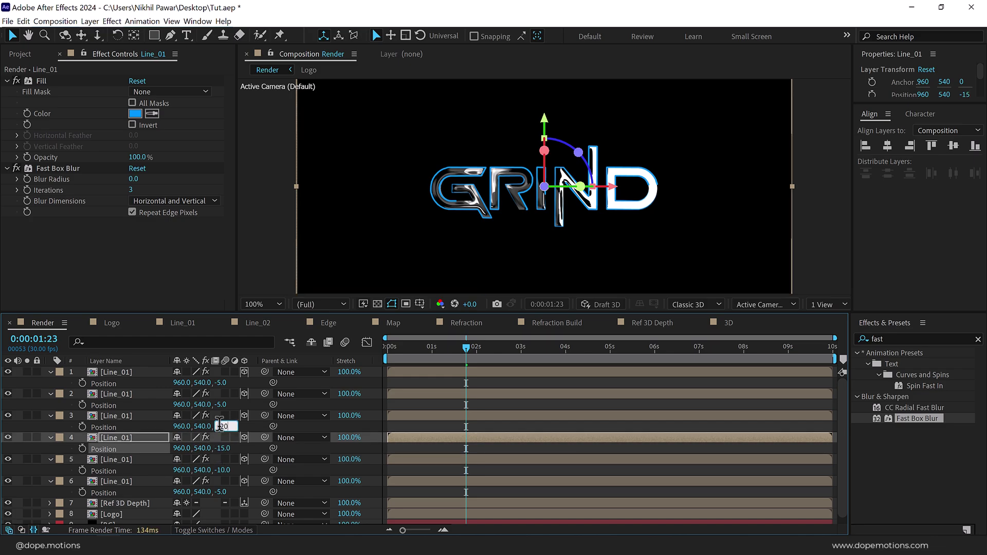
pyautogui.press('Return')
pyautogui.click(221, 404)
pyautogui.write('-25')
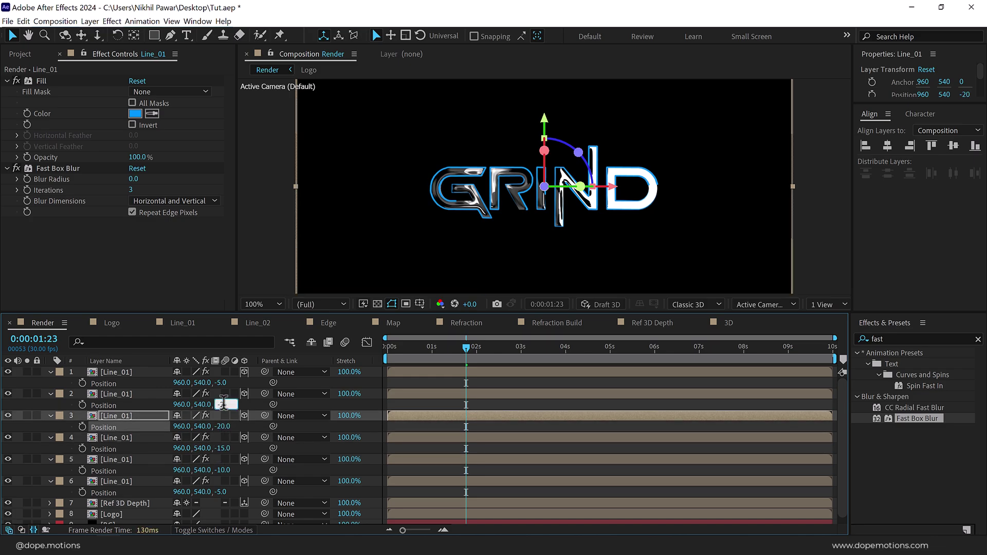
pyautogui.press('Return')
pyautogui.click(221, 383)
pyautogui.write('-30')
pyautogui.press('Return')
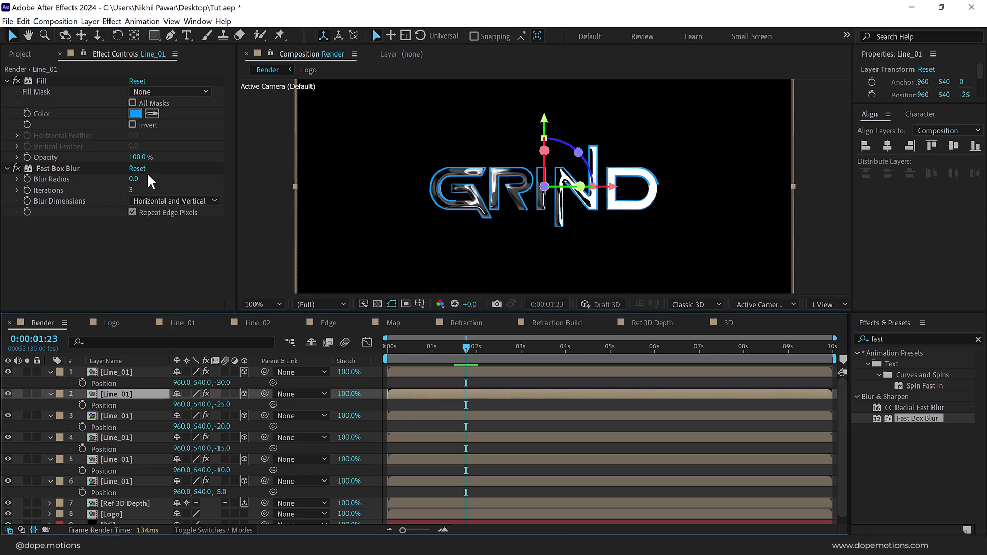
# Set the first Line_01 copy's Fast Box Blur radius to 1 and adjust the next two copies
pyautogui.click(135, 179)
pyautogui.write('1')
pyautogui.press('Return')
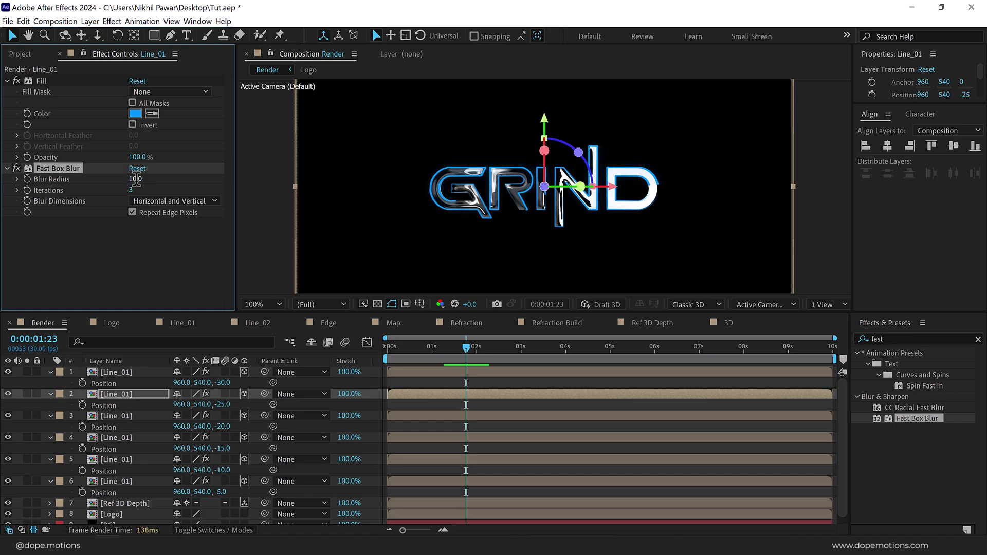
pyautogui.click(116, 416)
pyautogui.click(132, 179)
pyautogui.press('Return')
pyautogui.click(116, 437)
pyautogui.click(134, 179)
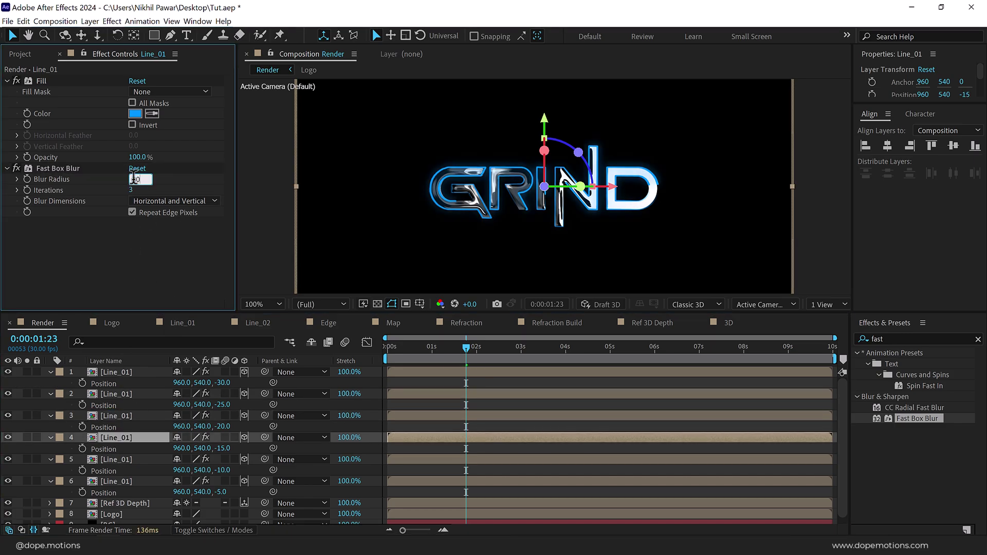
pyautogui.press('Return')
# Give the fifth and sixth copies Blur Radius 4 and 50, then preview the logo at 200% near two seconds
pyautogui.click(116, 459)
pyautogui.click(134, 179)
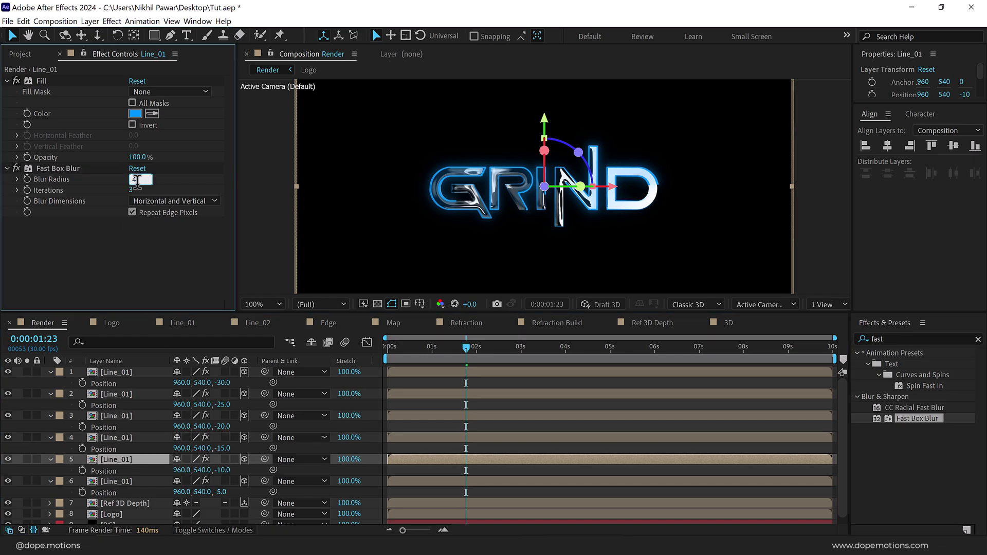
pyautogui.write('4')
pyautogui.press('Return')
pyautogui.click(117, 481)
pyautogui.click(134, 179)
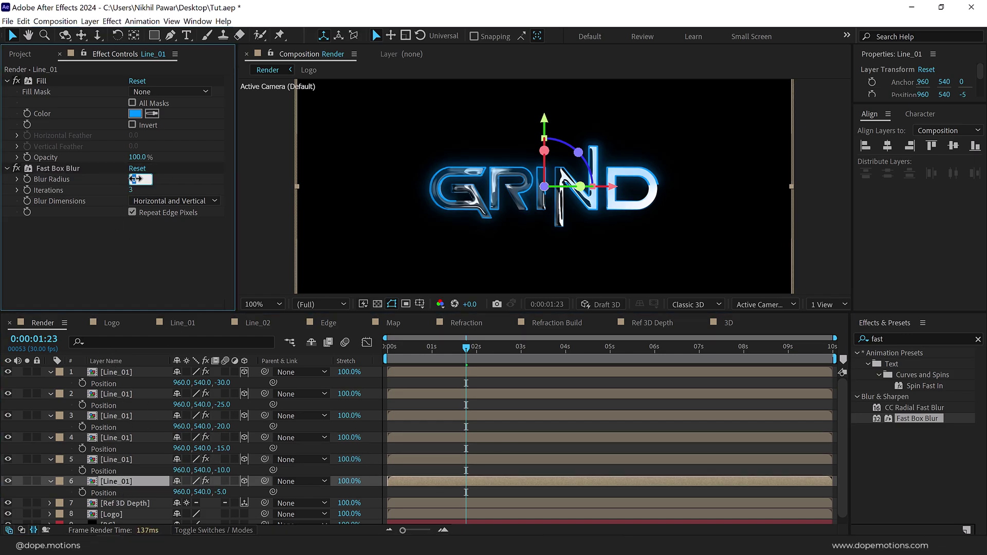
pyautogui.write('50')
pyautogui.press('Return')
pyautogui.press('.')
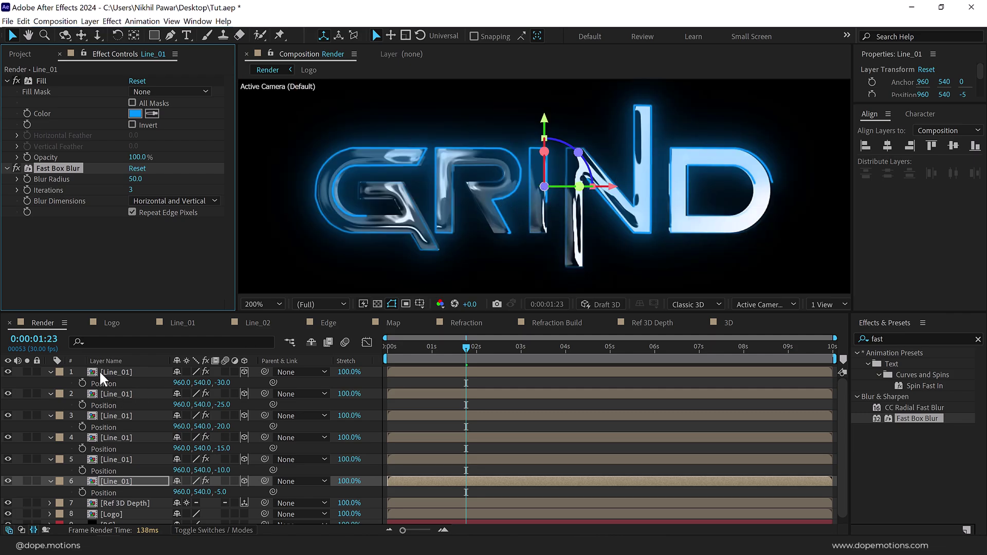
pyautogui.moveTo(430, 353); pyautogui.dragTo(477, 354)
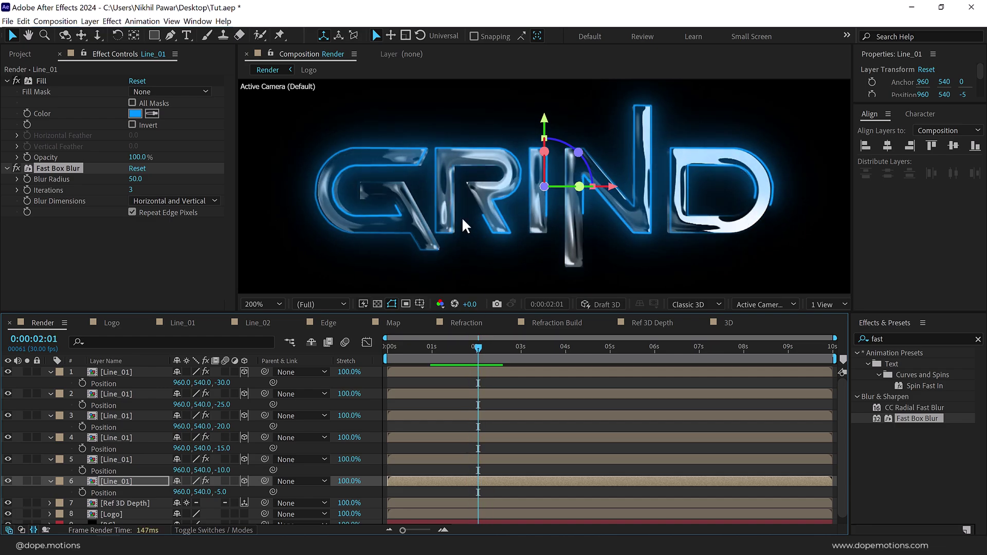
pyautogui.click(27, 56)
# Collapse the layers' Position rows and place the 3D comp at the top of Render
pyautogui.click(103, 372)
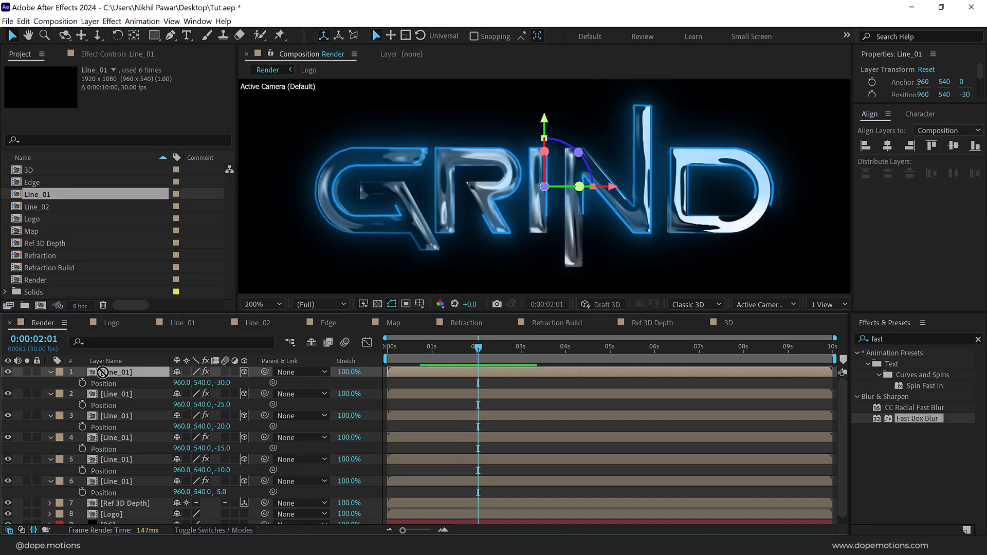
pyautogui.hotkey('ctrl', 'a')
pyautogui.hotkey('ctrl', '`')
pyautogui.click(121, 488)
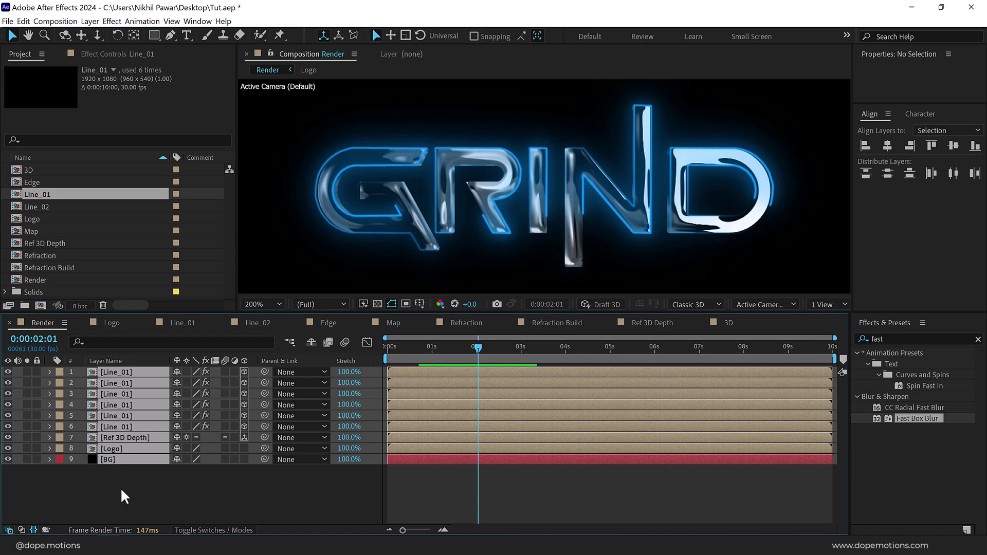
pyautogui.moveTo(103, 311); pyautogui.dragTo(103, 331)
pyautogui.moveTo(30, 171); pyautogui.dragTo(112, 388)
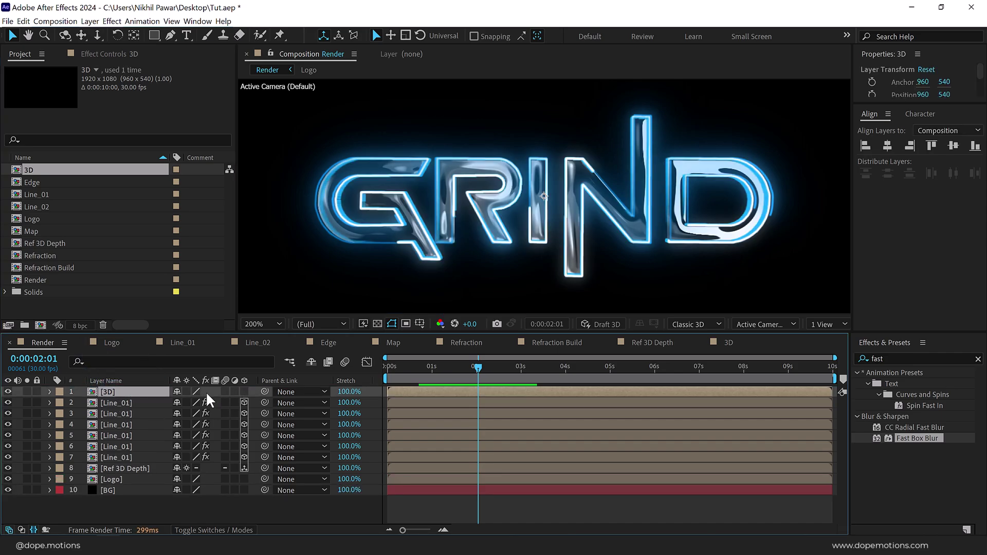
# Enable 3D and Collapse Transformations on the 3D layer and set its Z position to -60
pyautogui.click(244, 392)
pyautogui.click(186, 392)
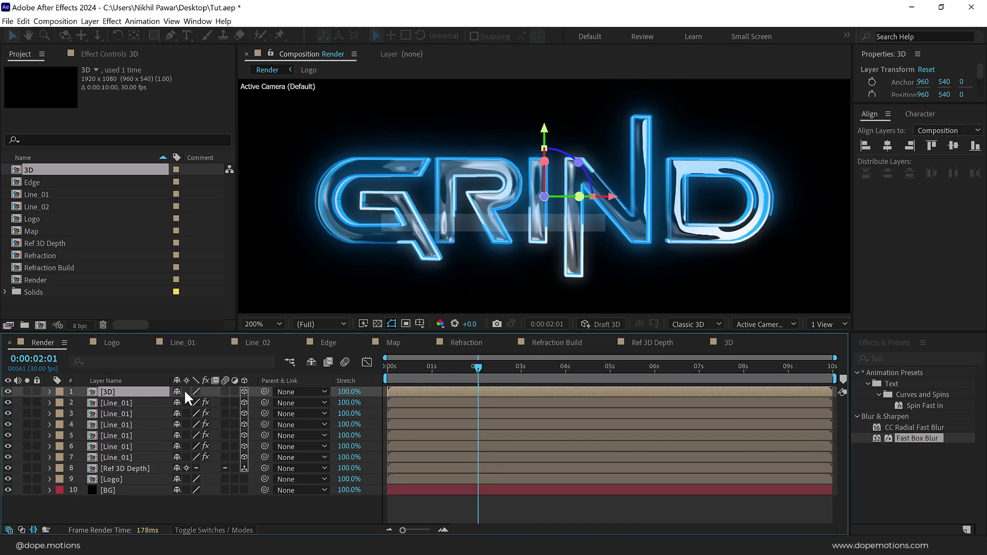
pyautogui.press('p')
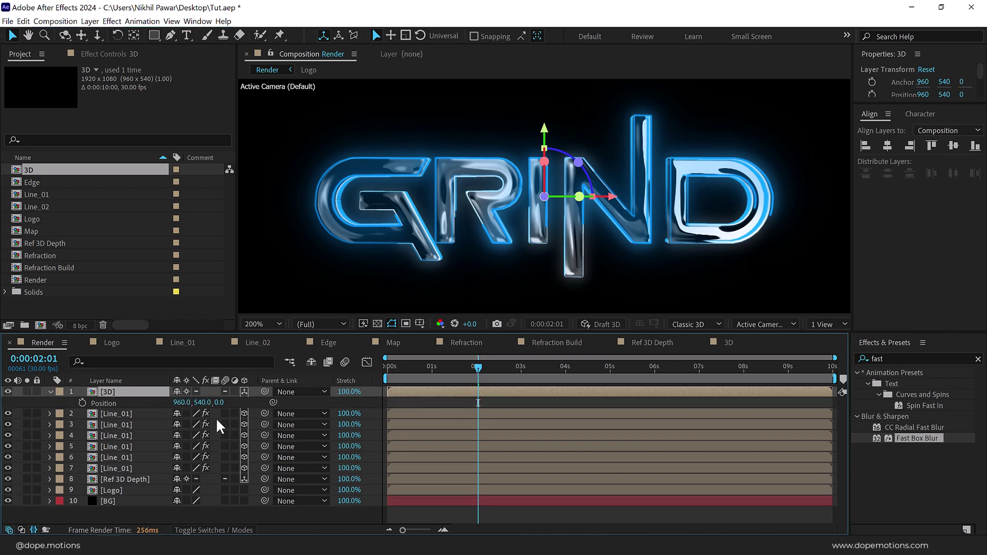
pyautogui.click(219, 403)
pyautogui.write('-60')
pyautogui.press('Return')
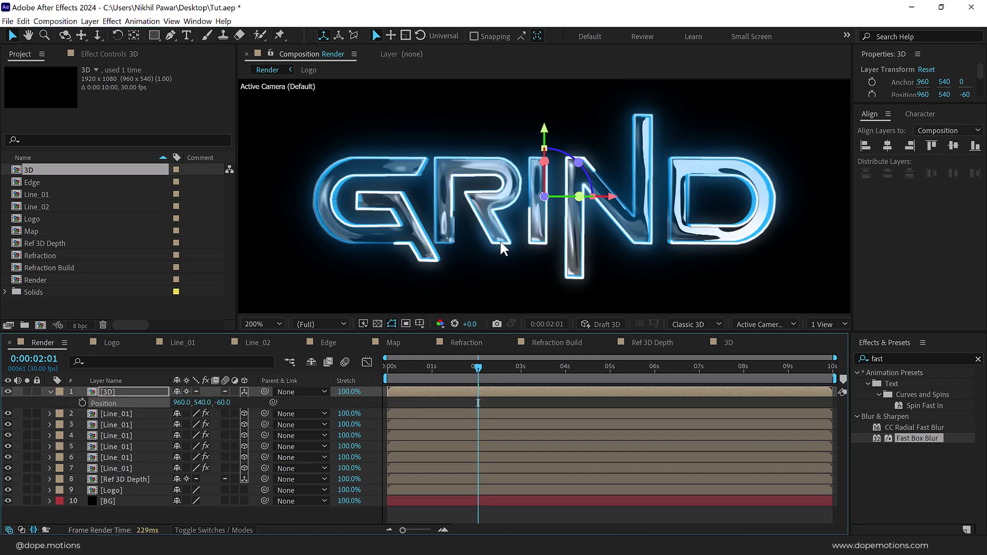
# Add an adjustment layer named Glow and apply the Glow effect to it
pyautogui.click(134, 503)
pyautogui.rightClick(134, 503)
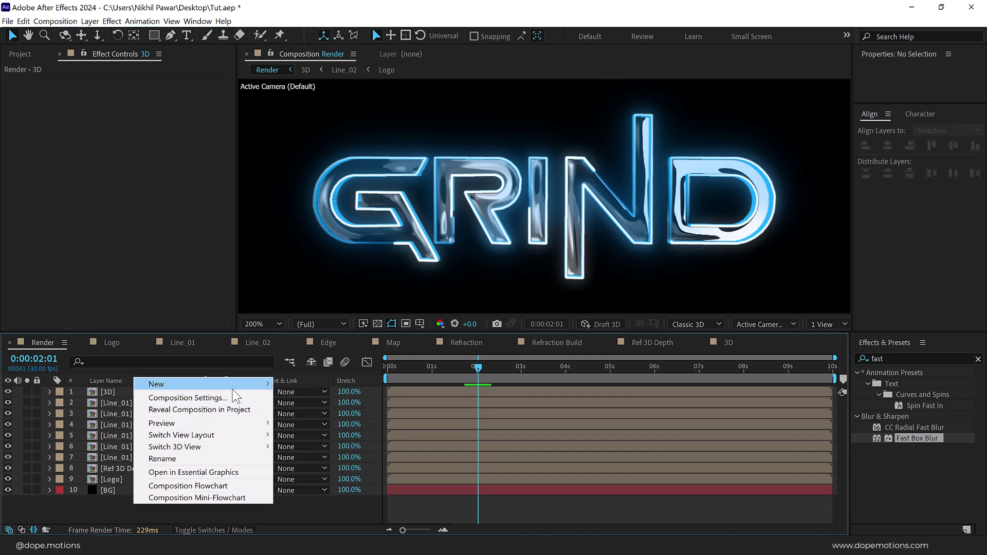
pyautogui.moveTo(232, 386)
pyautogui.click(311, 469)
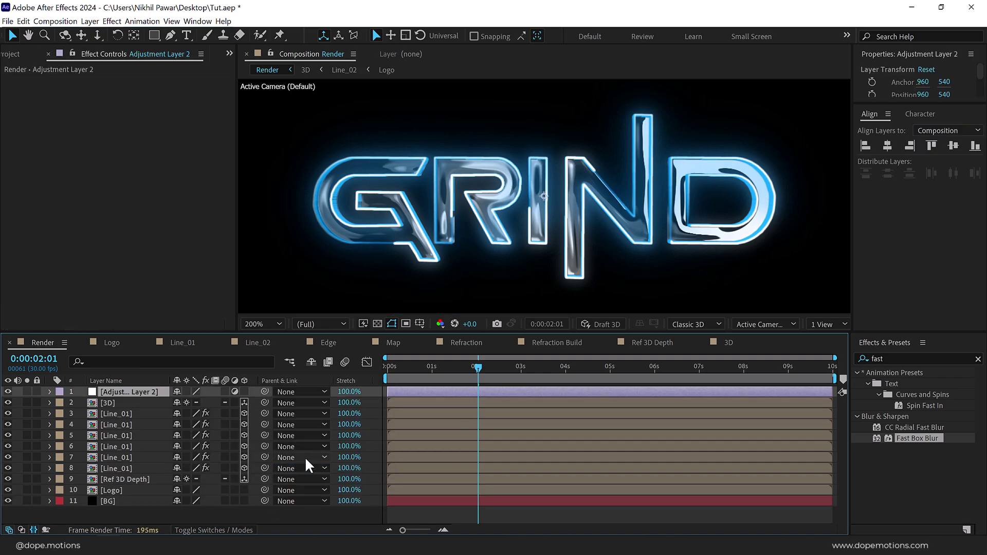
pyautogui.press('Return')
pyautogui.write('Glow')
pyautogui.press('Return')
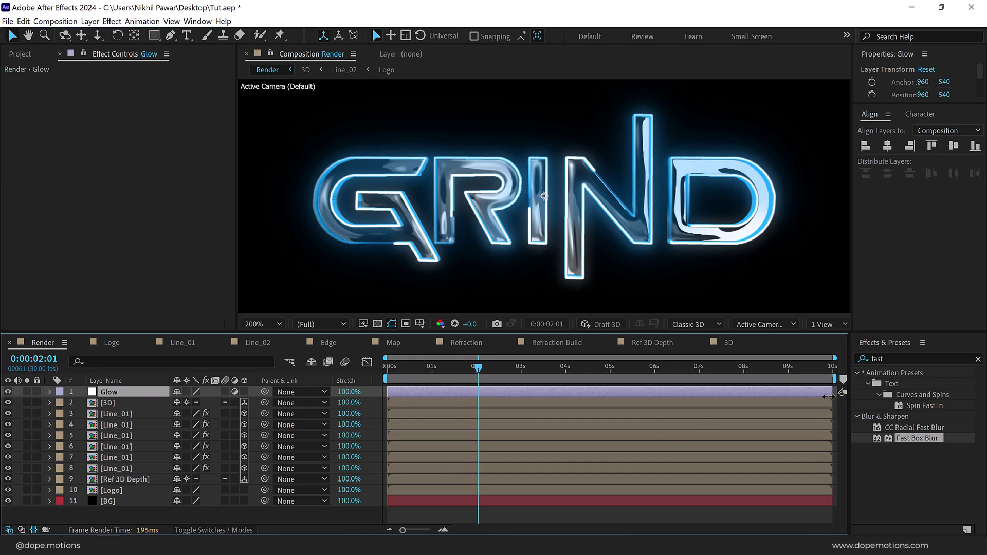
pyautogui.click(890, 359)
pyautogui.write('glow')
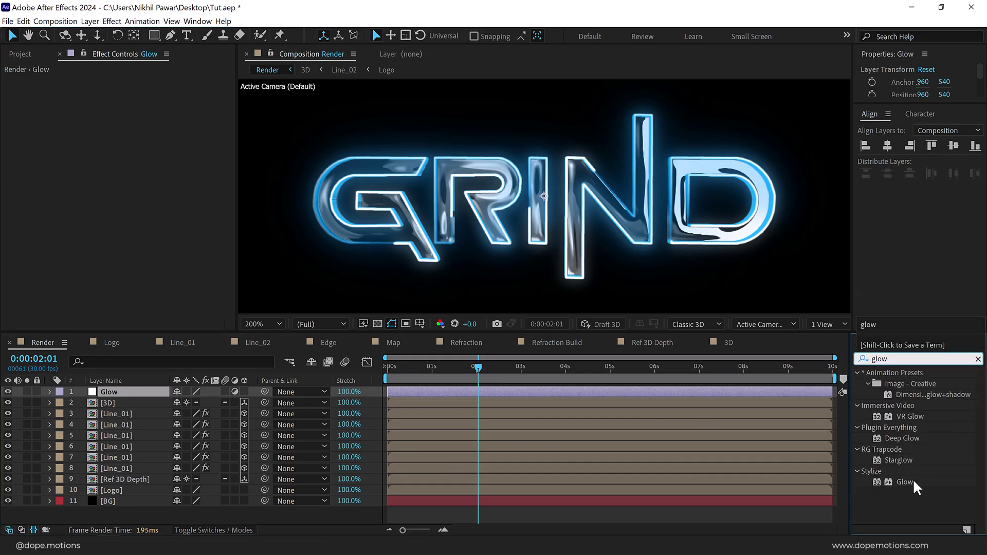
pyautogui.moveTo(907, 479); pyautogui.dragTo(774, 329)
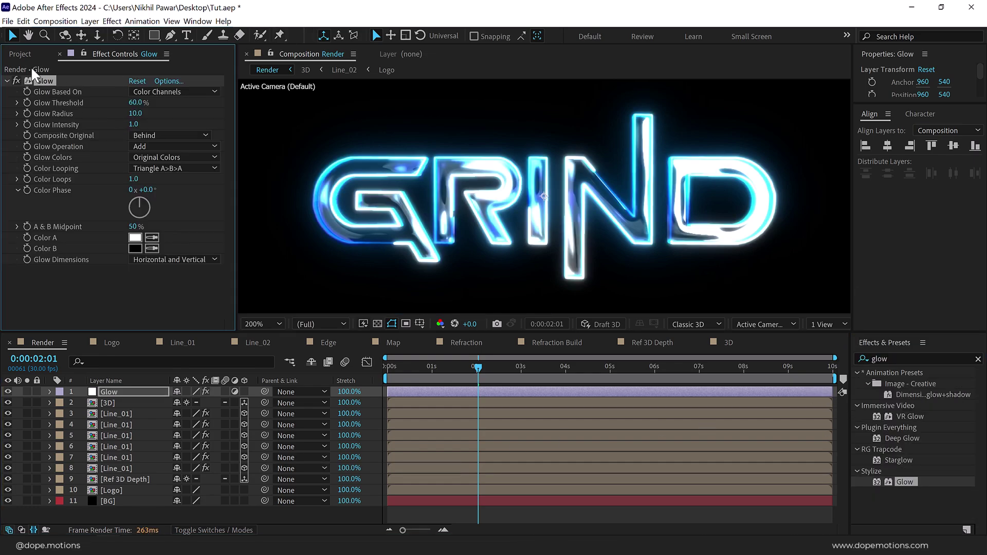
# Switch the project to 16 bits per channel
pyautogui.click(15, 55)
pyautogui.click(59, 303)
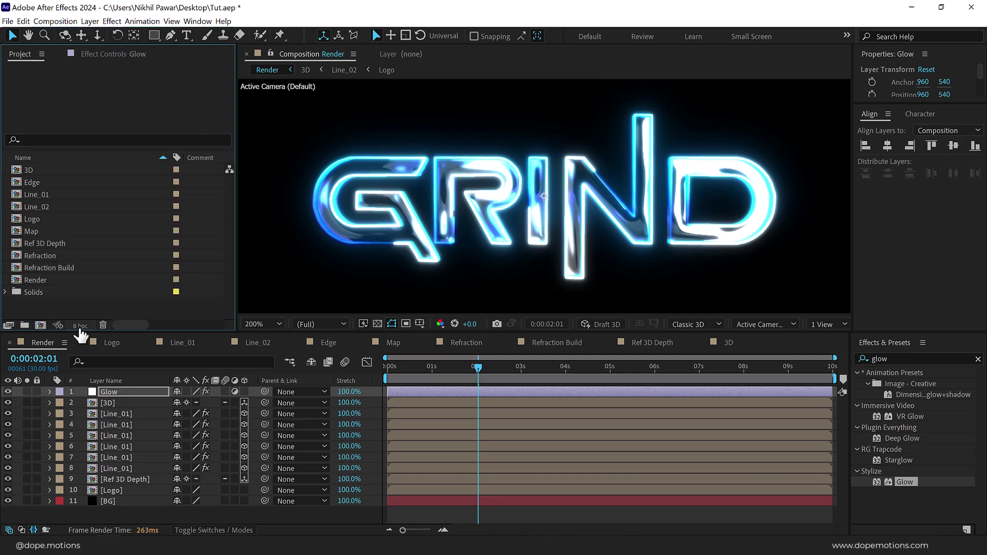
pyautogui.keyDown('alt'); pyautogui.click(81, 326); pyautogui.keyUp('alt')
# Set the Glow to threshold 50%, radius 50 and intensity 0.5
pyautogui.click(110, 392)
pyautogui.click(120, 56)
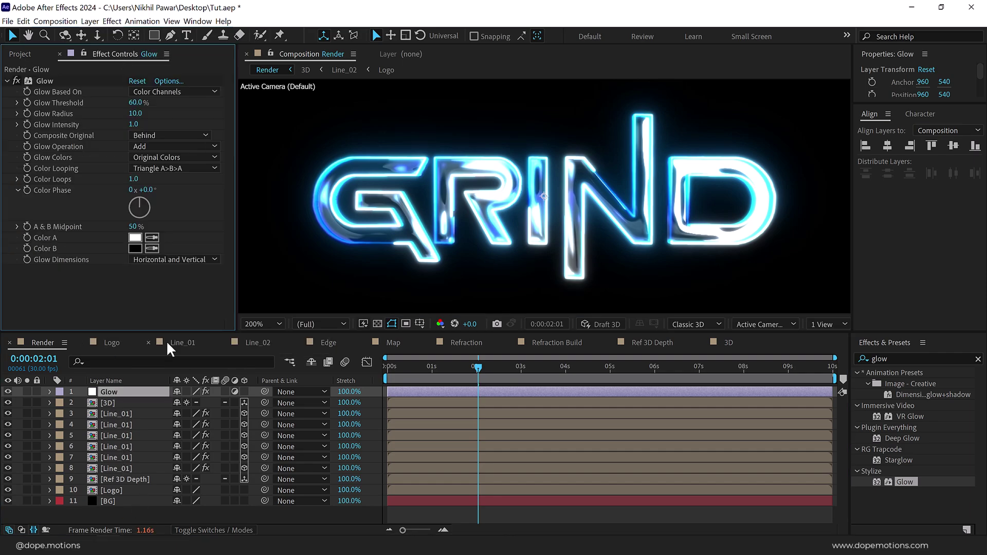
pyautogui.click(136, 103)
pyautogui.write('50')
pyautogui.press('Return')
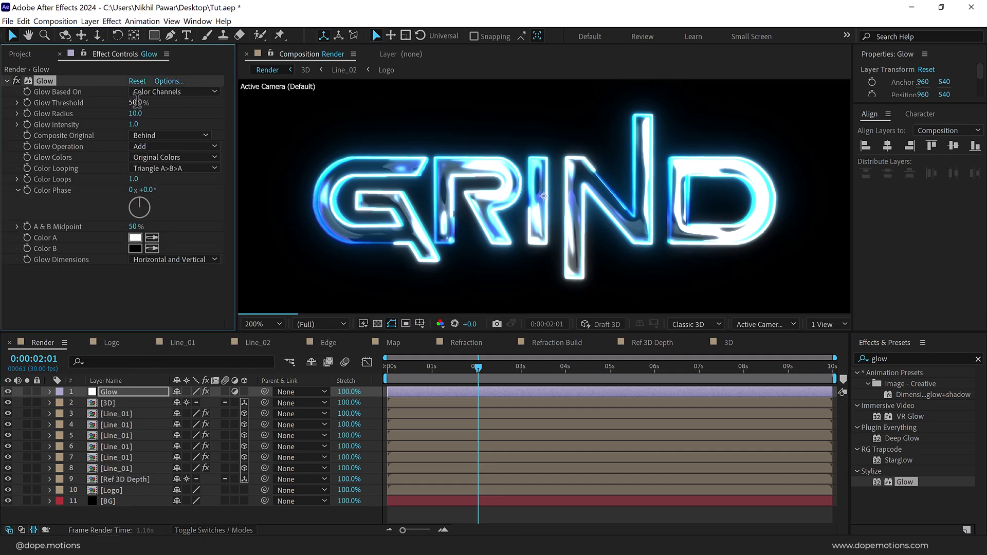
pyautogui.click(136, 114)
pyautogui.write('50')
pyautogui.press('Return')
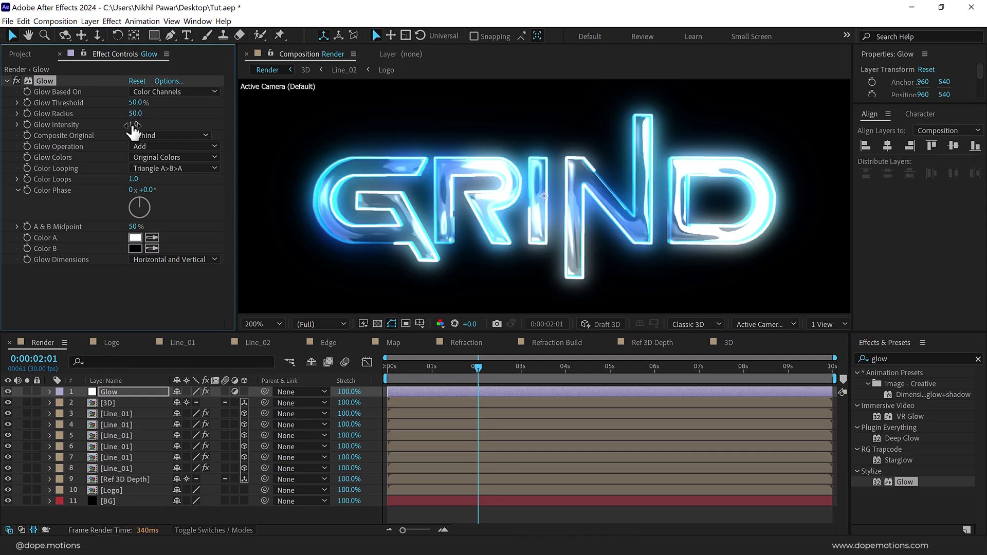
pyautogui.write('.5')
pyautogui.press('Return')
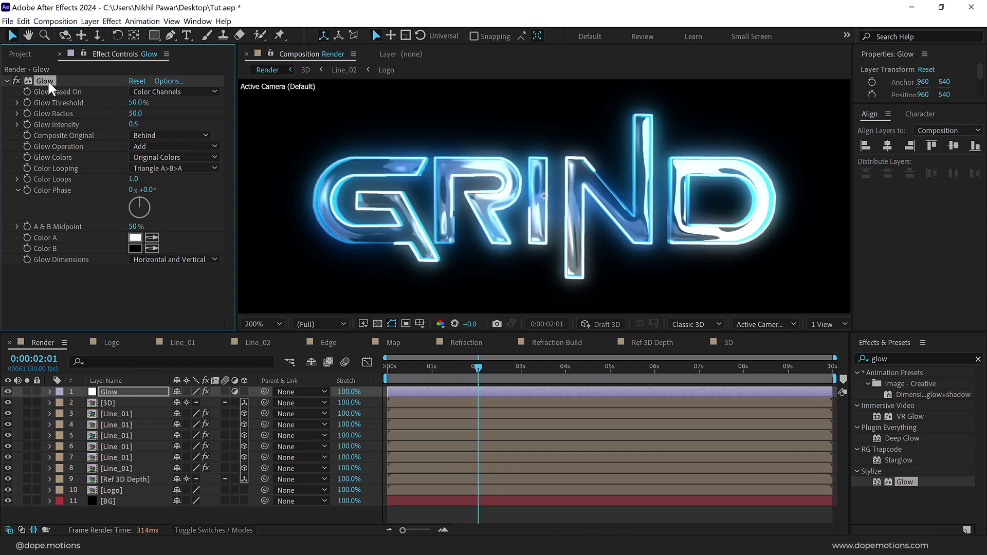
# Duplicate the Glow effect and set the second glow's radius to 1000
pyautogui.hotkey('ctrl', 'd')
pyautogui.click(136, 179)
pyautogui.write('1000')
pyautogui.press('Return')
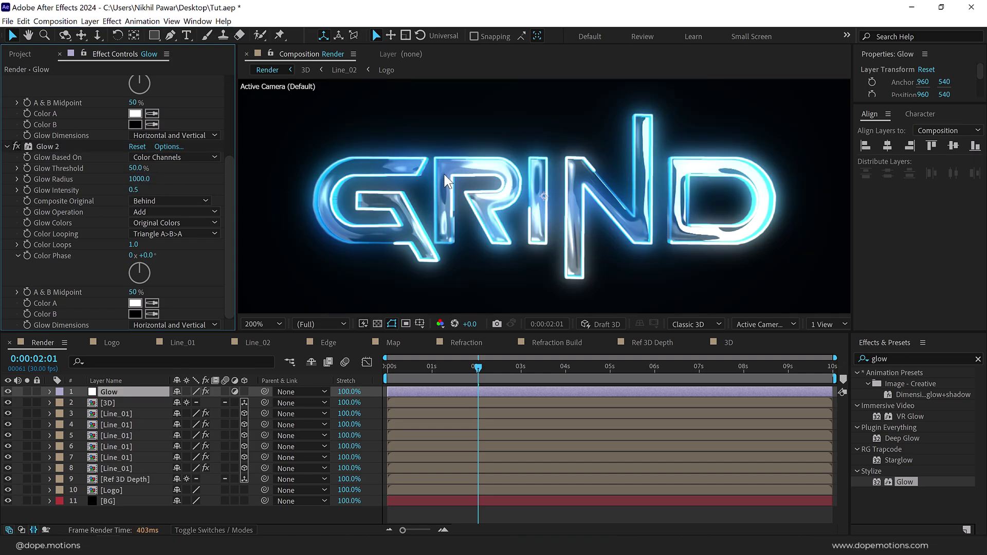
pyautogui.click(134, 189)
# Set the second glow's intensity to 0.4 and add another adjustment layer named Glow
pyautogui.write('0.4')
pyautogui.press('Return')
pyautogui.rightClick(123, 511)
pyautogui.moveTo(195, 395)
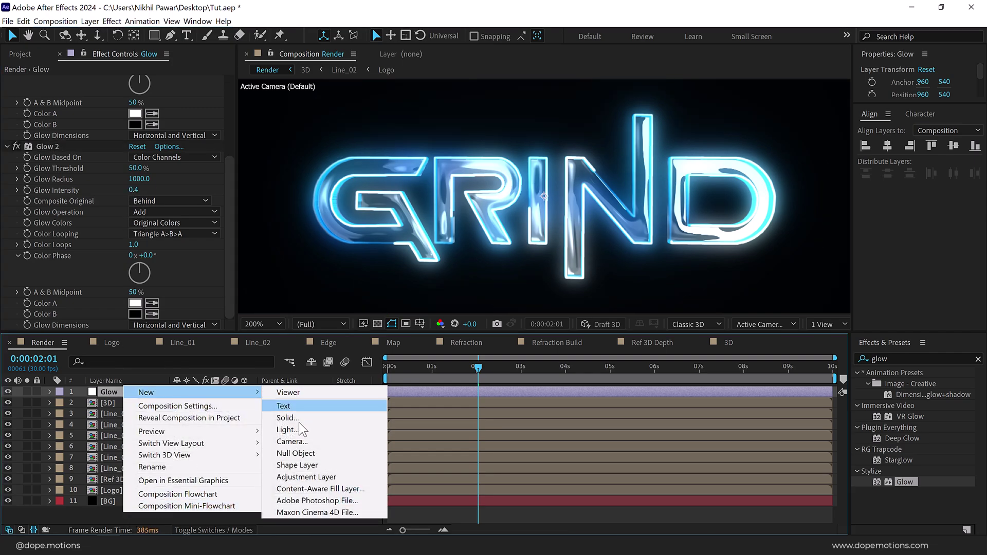
pyautogui.click(295, 476)
pyautogui.press('Return')
pyautogui.write('Gl')
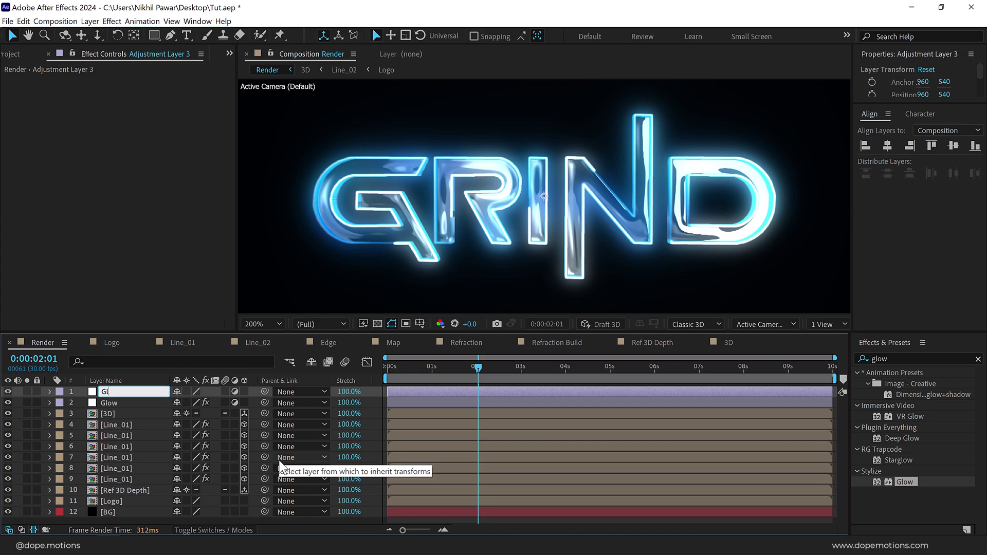
pyautogui.write('ow')
pyautogui.press('Return')
# Apply Glow to the new layer with a 20% threshold and radius 1000
pyautogui.doubleClick(905, 482)
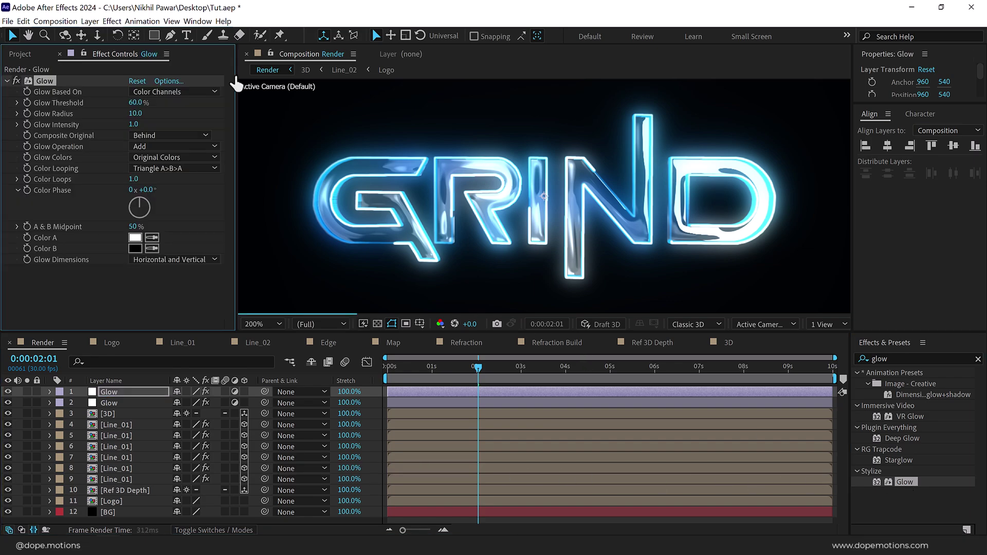
pyautogui.click(134, 103)
pyautogui.write('20')
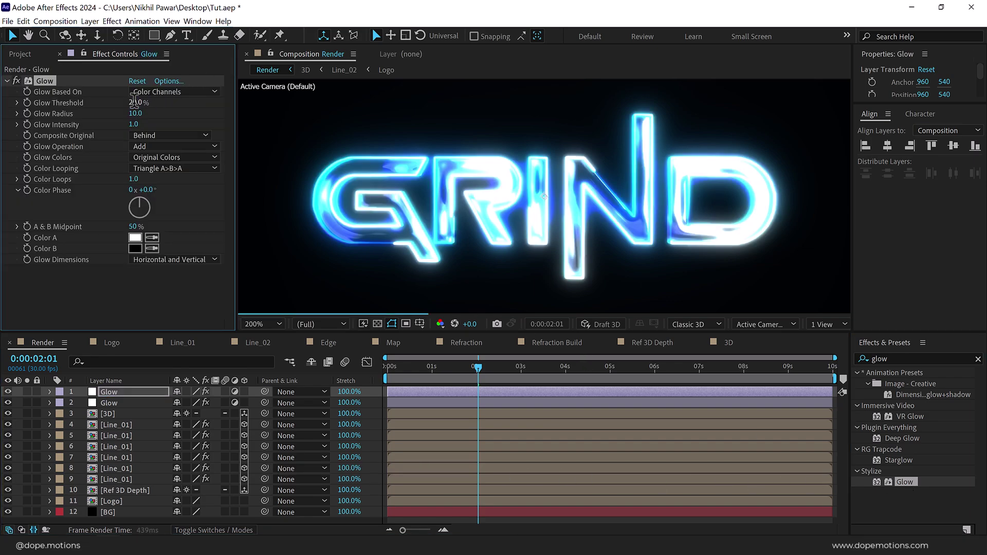
pyautogui.press('Return')
pyautogui.click(137, 114)
pyautogui.write('1000')
pyautogui.press('Return')
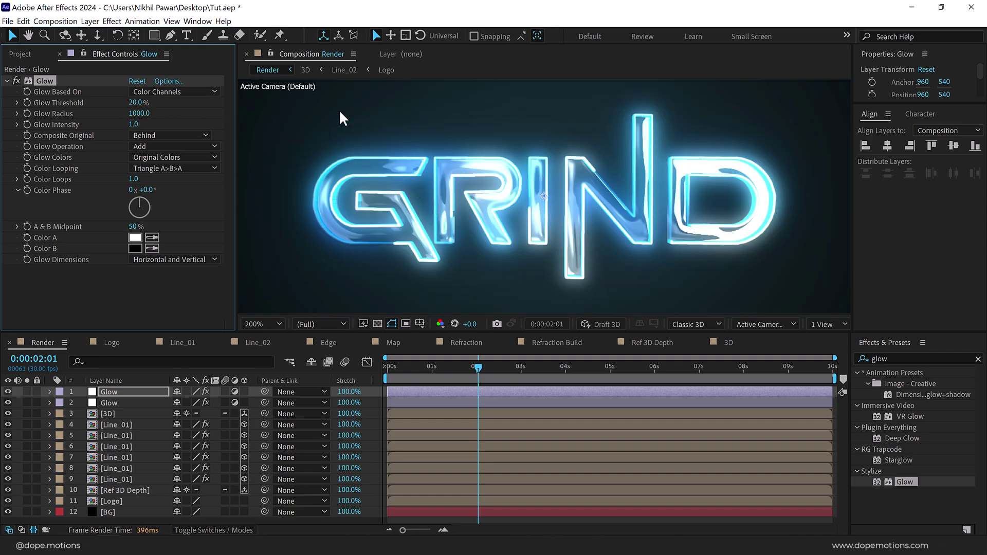
# Set the new Glow's intensity to 0.8
pyautogui.click(134, 125)
pyautogui.write('.6')
pyautogui.press('Return')
pyautogui.scroll(-2, 510, 178)
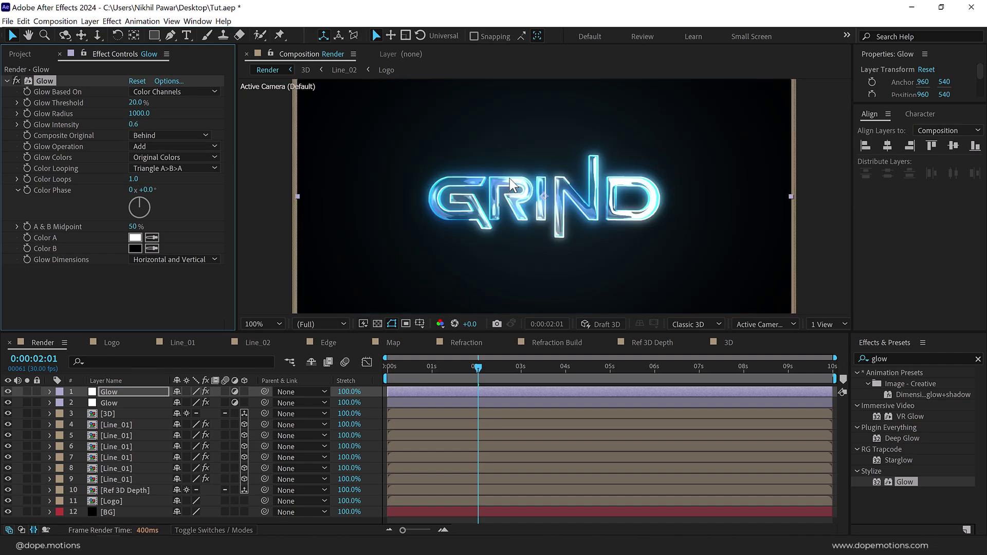
pyautogui.click(140, 124)
pyautogui.write('.8')
pyautogui.press('Return')
# Add a new adjustment layer named CC
pyautogui.rightClick(103, 521)
pyautogui.moveTo(221, 403)
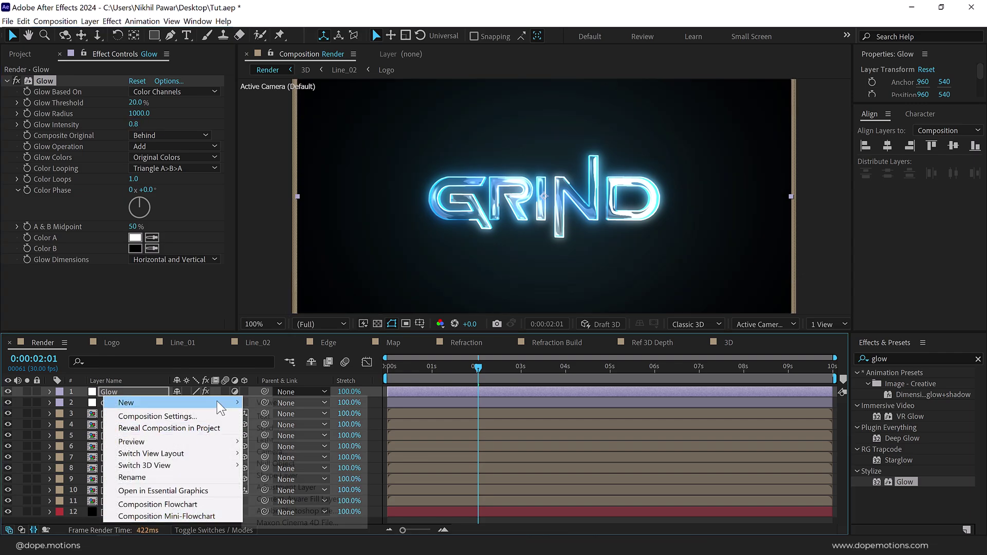
pyautogui.click(291, 487)
pyautogui.press('Return')
pyautogui.write('CC')
pyautogui.press('Return')
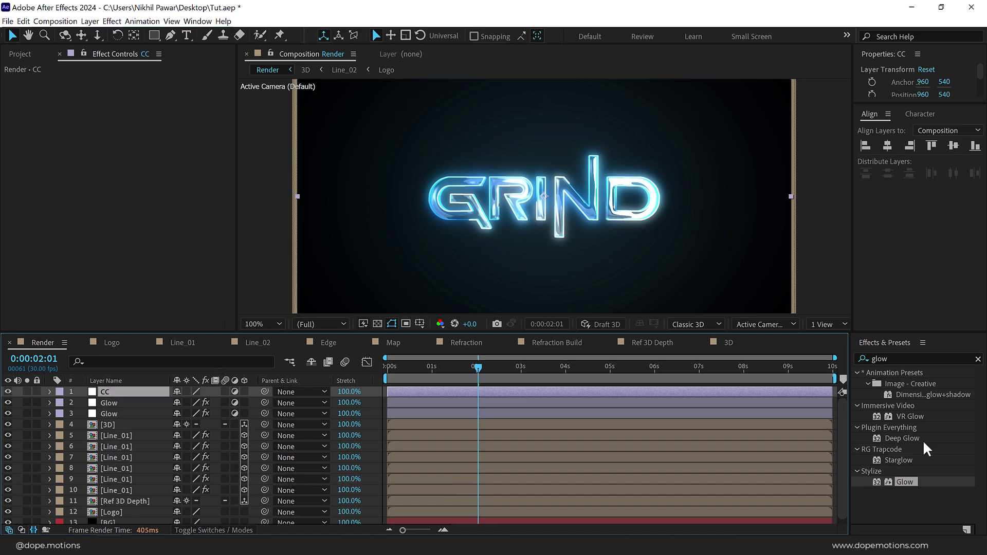
# Apply Curves to CC, darkening the RGB curve and nudging the Blue channel curve
pyautogui.click(905, 358)
pyautogui.write('curv')
pyautogui.doubleClick(906, 416)
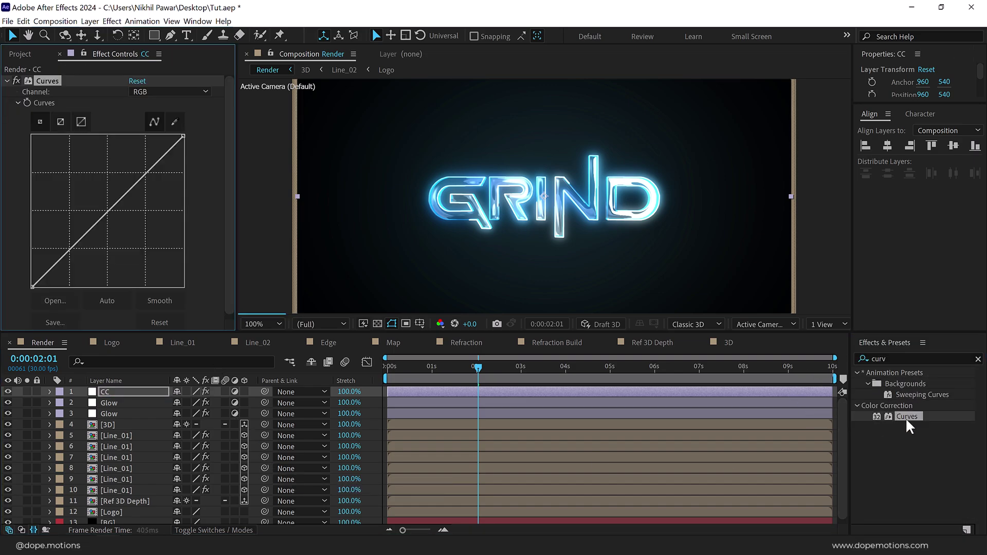
pyautogui.moveTo(70, 247)
pyautogui.mouseDown()
pyautogui.moveTo(76, 260)
pyautogui.moveTo(72, 252)
pyautogui.mouseUp()
pyautogui.moveTo(141, 177)
pyautogui.mouseDown()
pyautogui.moveTo(150, 194)
pyautogui.moveTo(141, 203)
pyautogui.moveTo(136, 193)
pyautogui.mouseUp()
pyautogui.click(156, 139)
pyautogui.moveTo(73, 239); pyautogui.dragTo(71, 240)
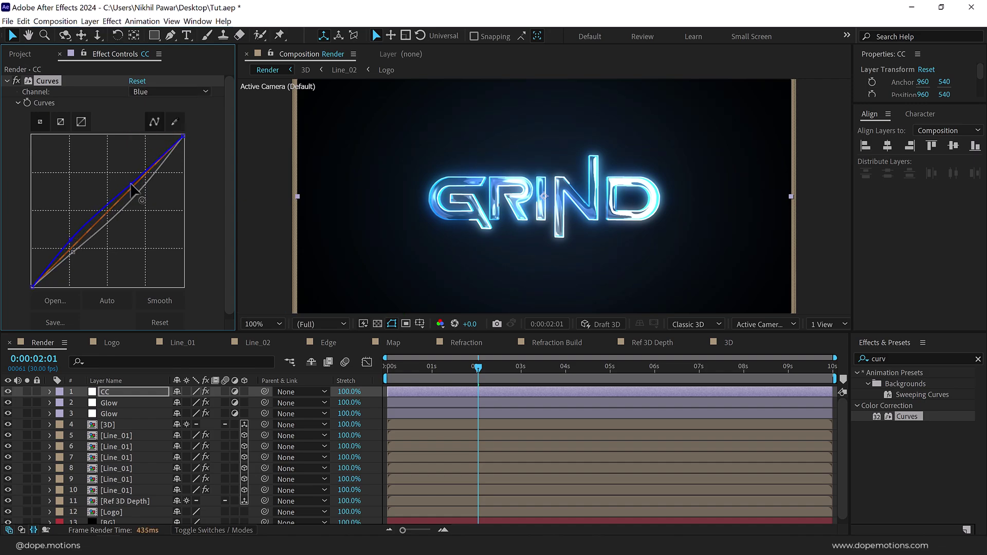
# Add the Logo comp on top of Render and move the time to about 1:15
pyautogui.click(25, 55)
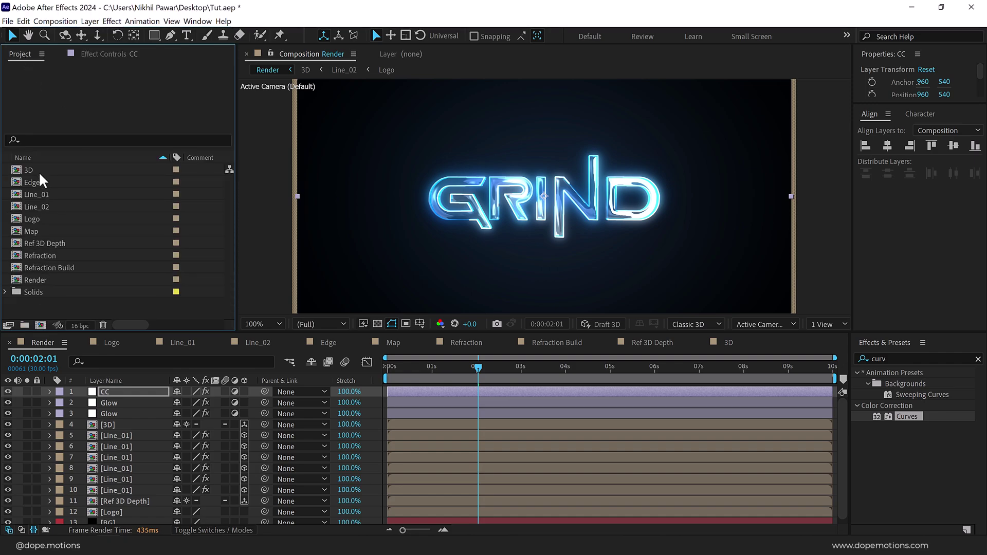
pyautogui.moveTo(40, 220); pyautogui.dragTo(157, 396)
pyautogui.moveTo(449, 368); pyautogui.dragTo(454, 369)
# Slide the Logo layer to start at 1:15 and apply Linear Wipe to it
pyautogui.moveTo(421, 401); pyautogui.dragTo(487, 401)
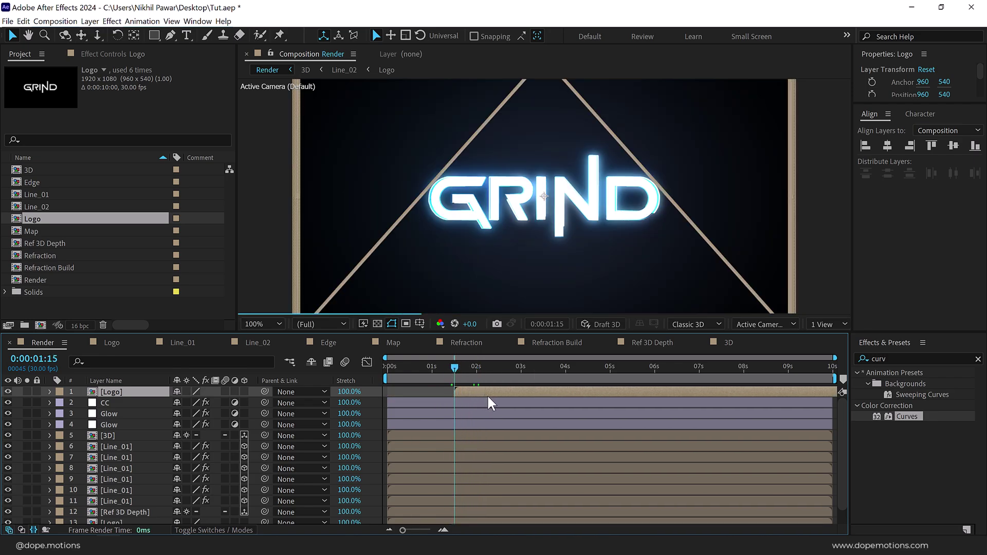
pyautogui.click(874, 358)
pyautogui.write('linea')
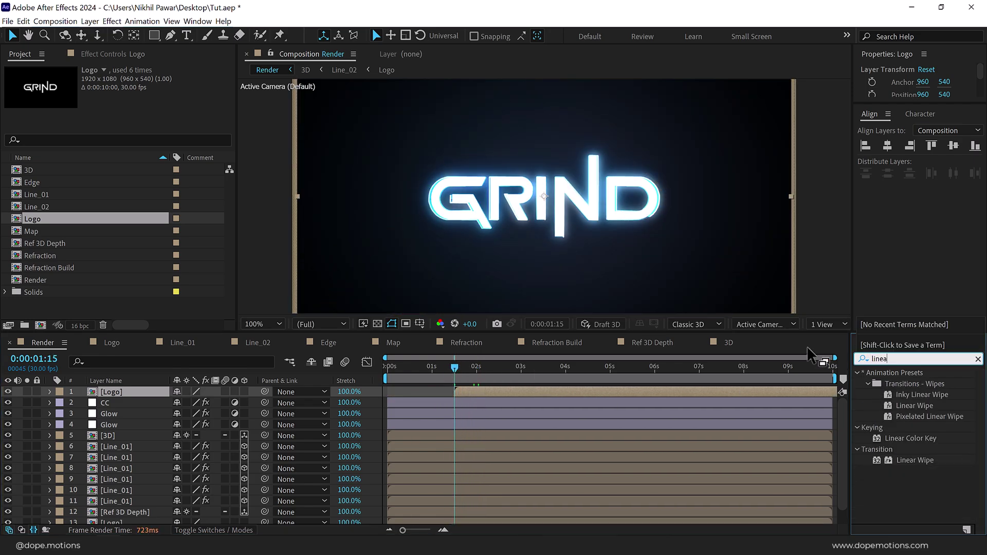
pyautogui.doubleClick(906, 465)
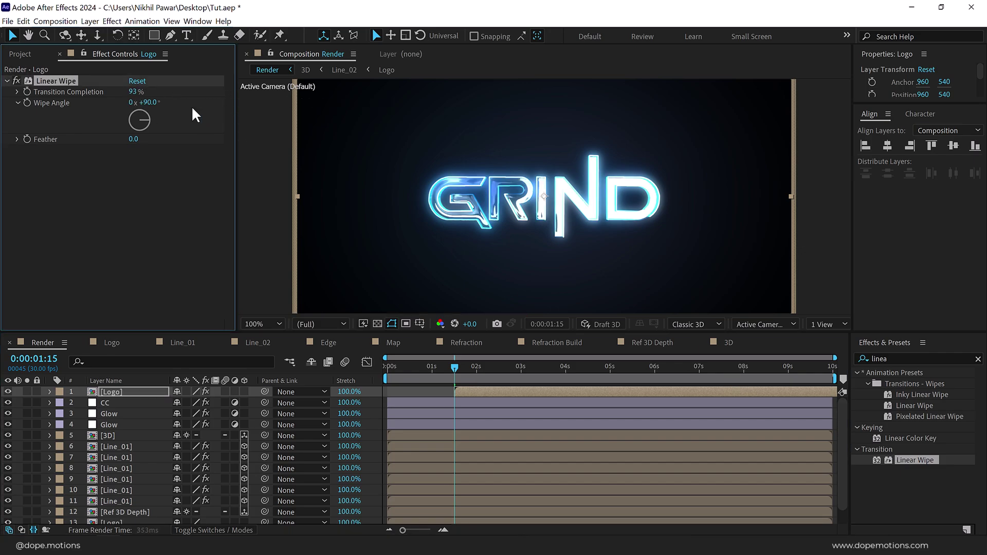
# Set the Linear Wipe angle to -90° and feather to 500
pyautogui.click(146, 102)
pyautogui.click(139, 138)
pyautogui.press('Return')
# Keyframe Transition Completion to 0% near five seconds and scrub through the wipe reveal
pyautogui.click(609, 366)
pyautogui.click(134, 91)
pyautogui.write('0')
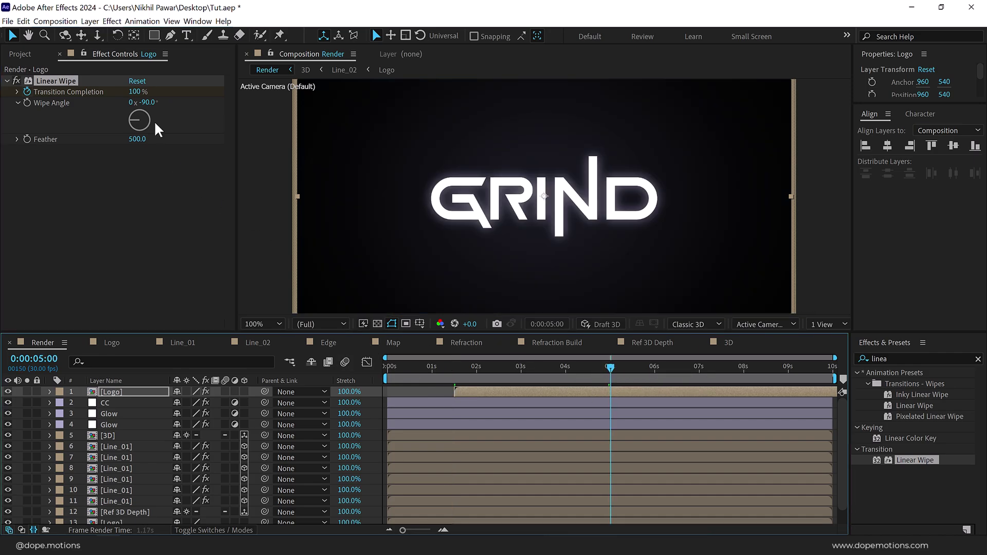
pyautogui.press('Return')
pyautogui.press(',')
pyautogui.press(',')
pyautogui.click(506, 367)
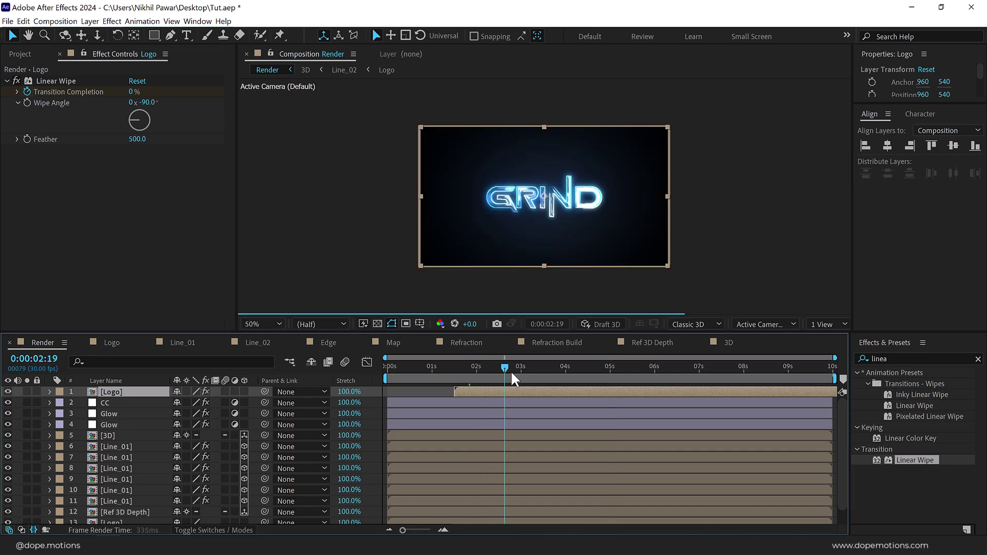
pyautogui.moveTo(509, 378); pyautogui.dragTo(557, 375)
pyautogui.press('.')
pyautogui.press('.')
pyautogui.click(520, 367)
# Add the Refraction Build comp above Logo with Add blending mode
pyautogui.click(20, 54)
pyautogui.press('F4')
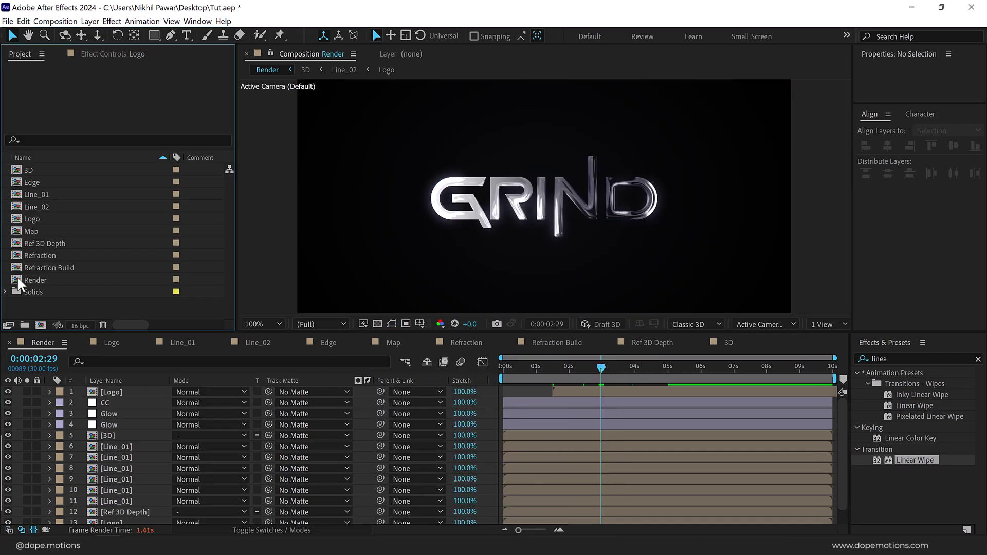
pyautogui.moveTo(50, 265); pyautogui.dragTo(126, 390)
pyautogui.click(208, 391)
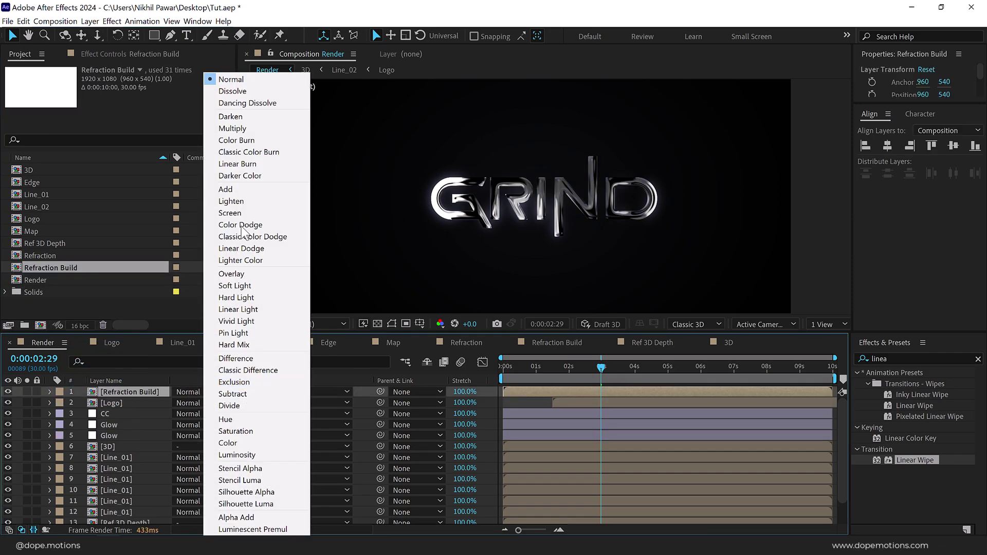
pyautogui.click(233, 189)
# Make Refraction Build and Logo 3D layers and enlarge the timeline panel
pyautogui.click(242, 530)
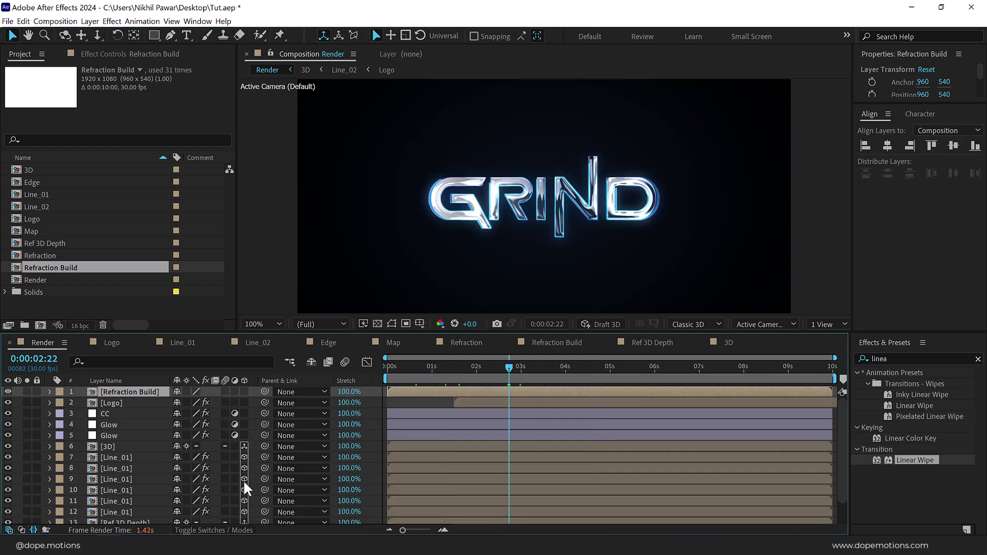
pyautogui.moveTo(245, 392); pyautogui.dragTo(244, 400)
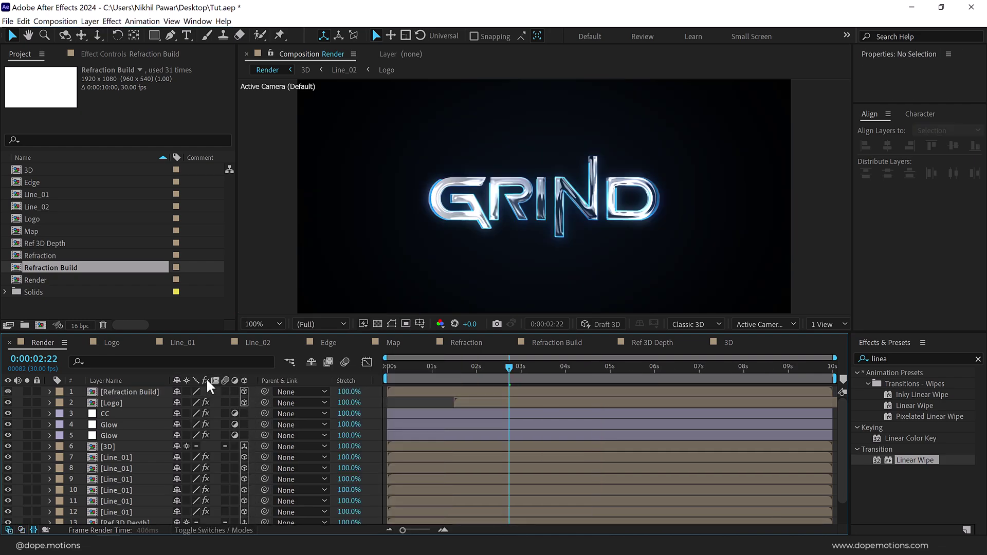
pyautogui.moveTo(113, 331); pyautogui.dragTo(114, 246)
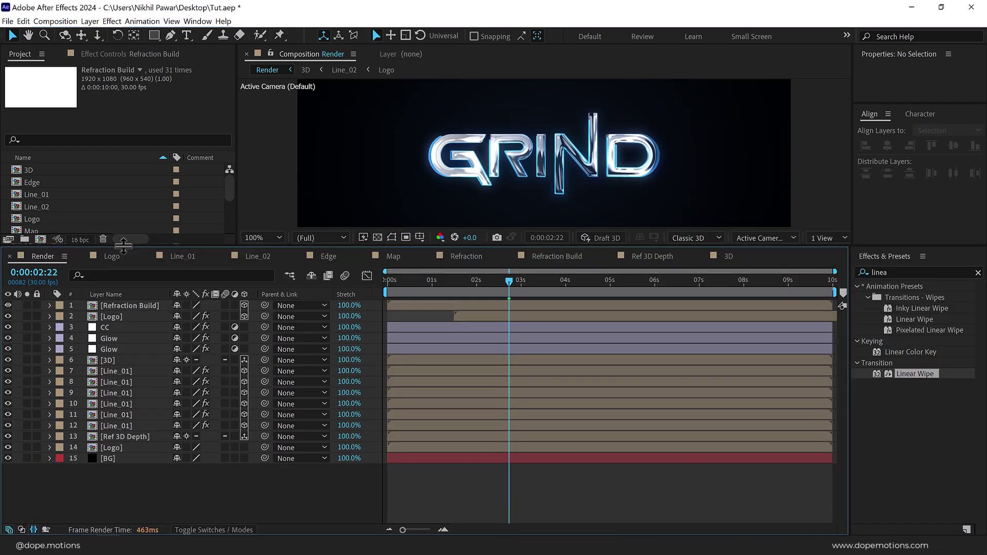
# Add a new camera using the 50mm preset
pyautogui.rightClick(149, 490)
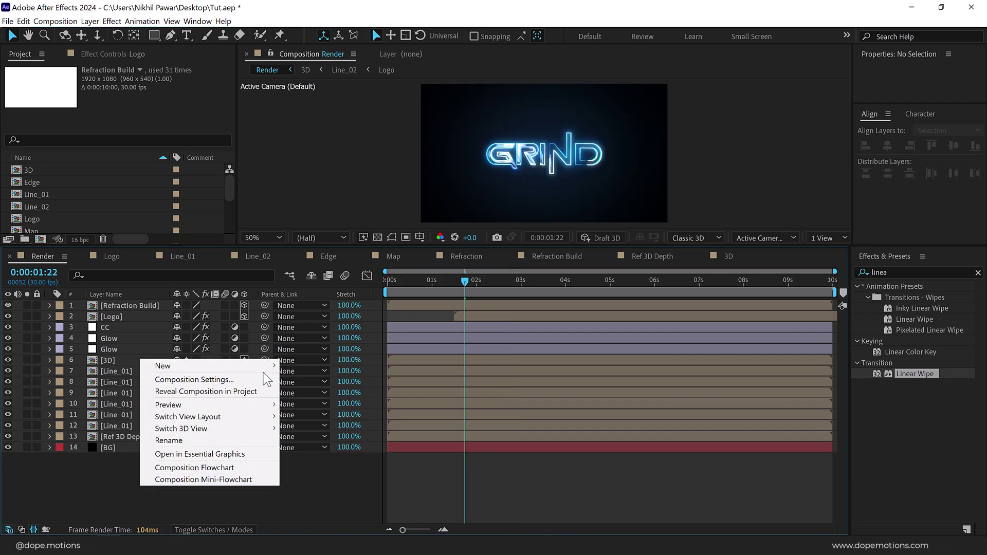
pyautogui.moveTo(260, 366)
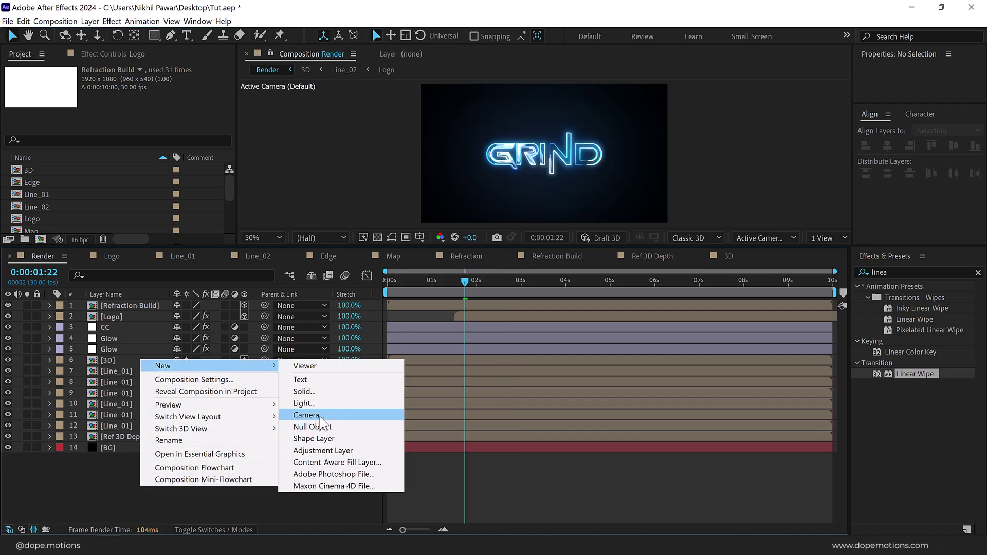
pyautogui.click(314, 415)
pyautogui.click(544, 165)
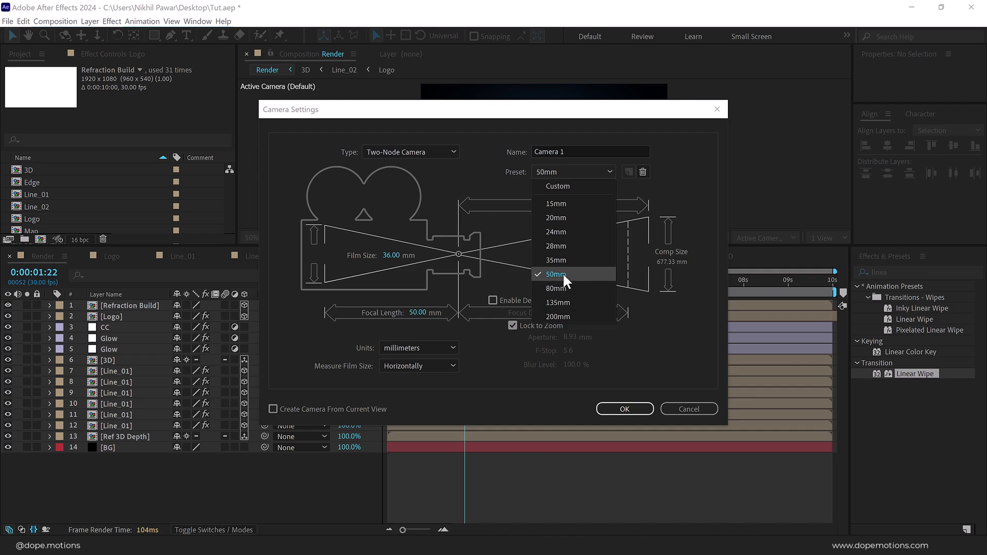
pyautogui.click(609, 410)
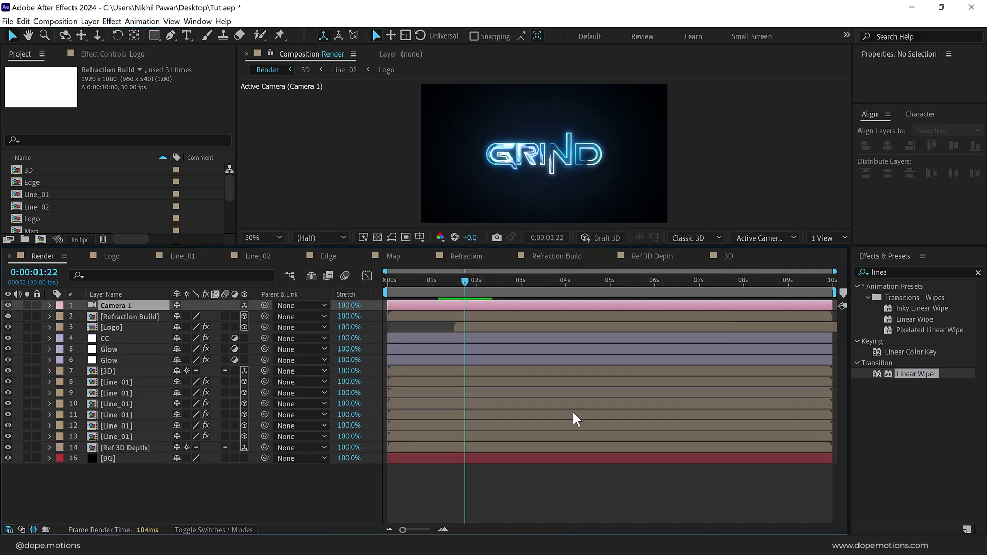
# Add a null object and rename it 'Cam Control'
pyautogui.rightClick(175, 495)
pyautogui.moveTo(282, 374)
pyautogui.click(350, 435)
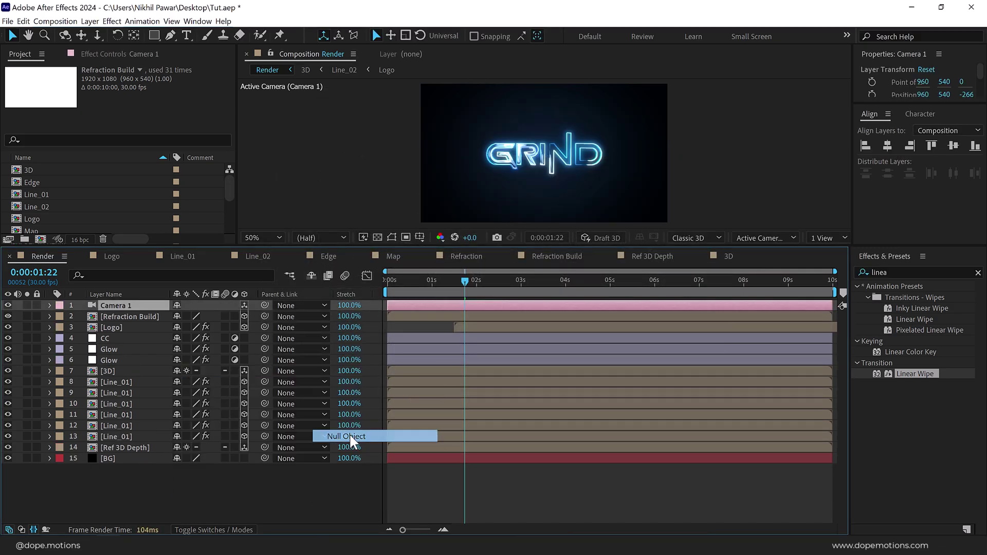
pyautogui.press('Return')
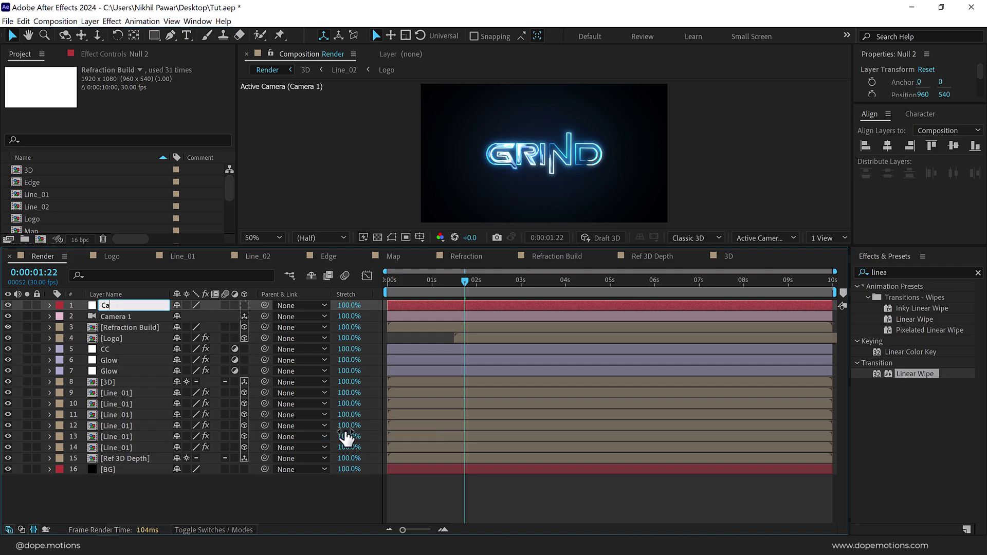
pyautogui.write('Cam Control')
pyautogui.press('Return')
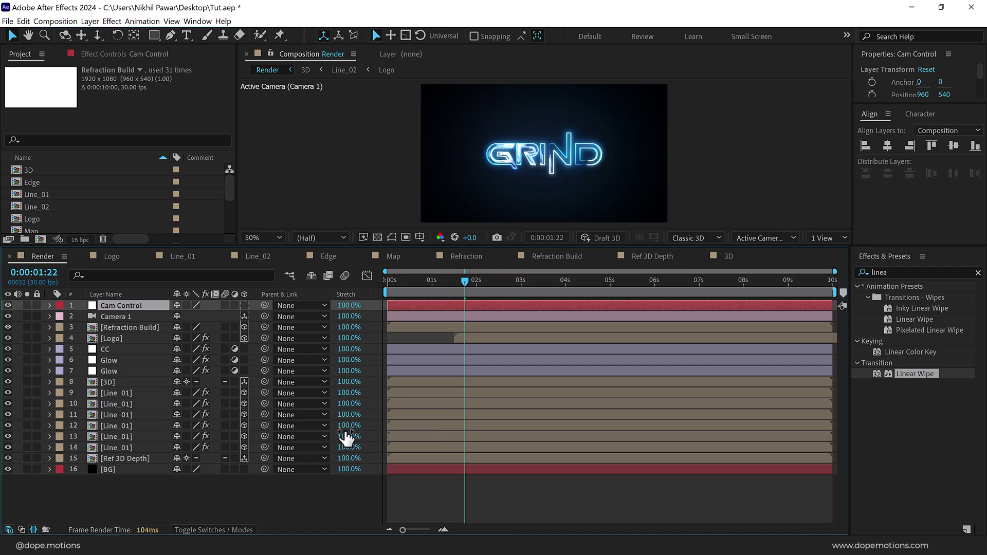
# Make Cam Control 3D and parent Camera 1 to it
pyautogui.click(245, 306)
pyautogui.click(203, 317)
pyautogui.moveTo(265, 316); pyautogui.dragTo(119, 306)
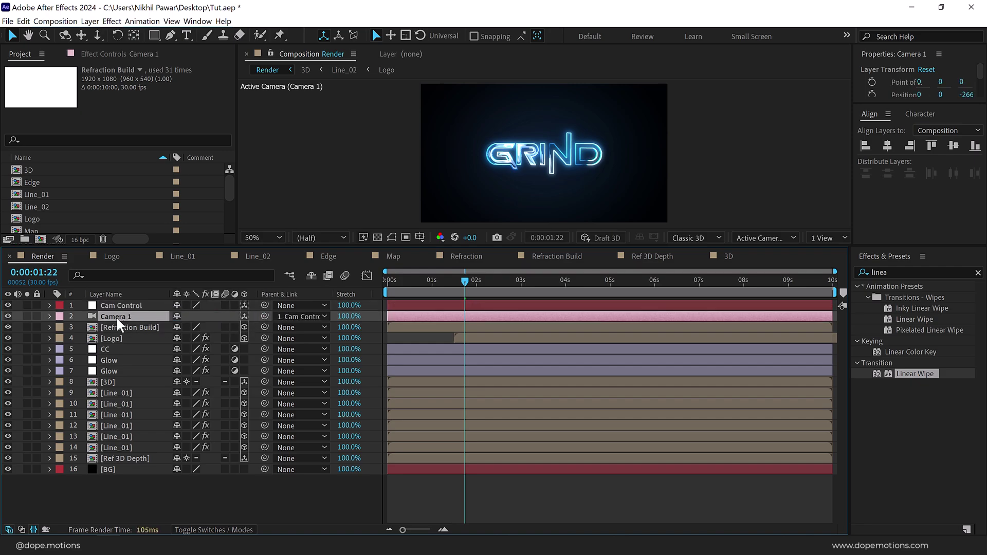
pyautogui.press('p')
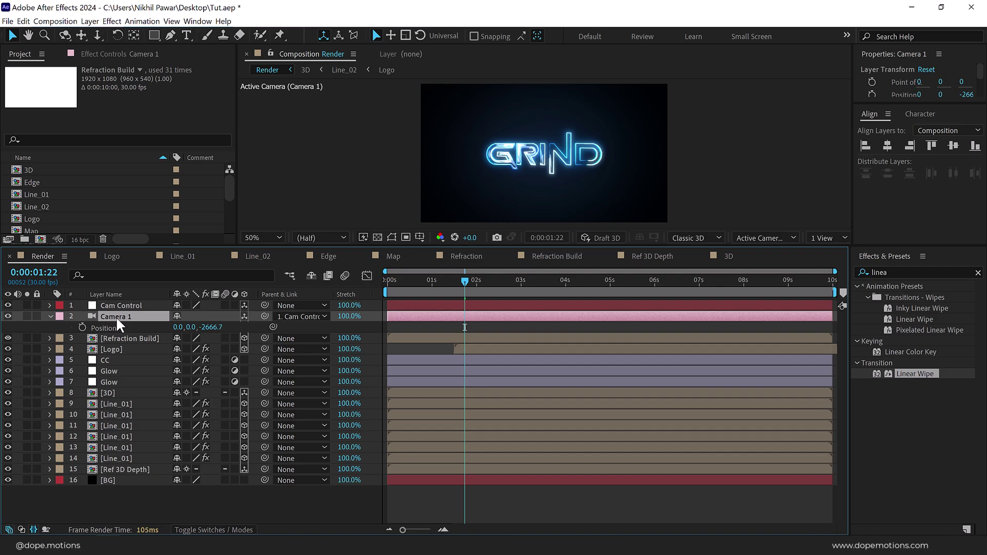
# Keyframe Camera 1's Position at 1 second with Y 2000 and Z -1000
pyautogui.click(431, 283)
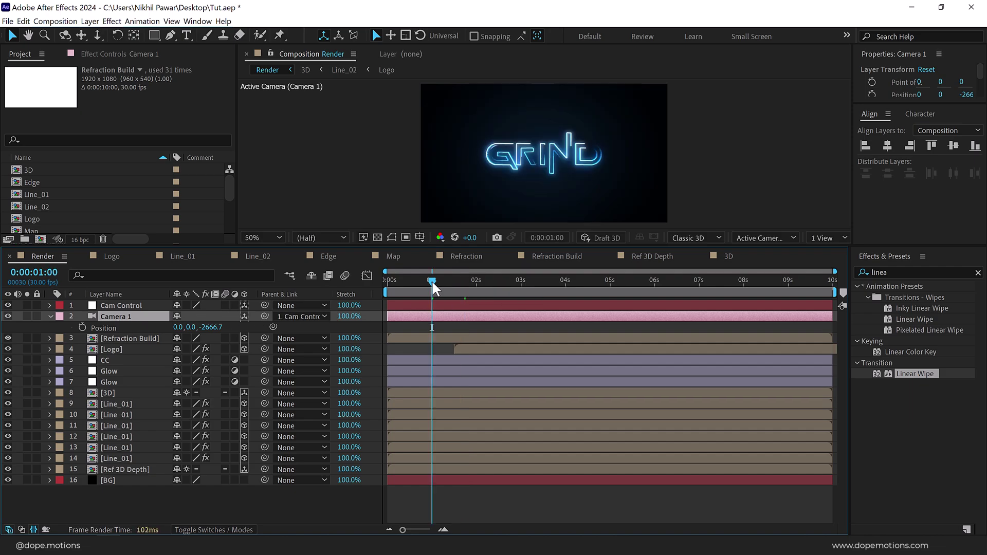
pyautogui.click(191, 327)
pyautogui.write('2000')
pyautogui.click(221, 327)
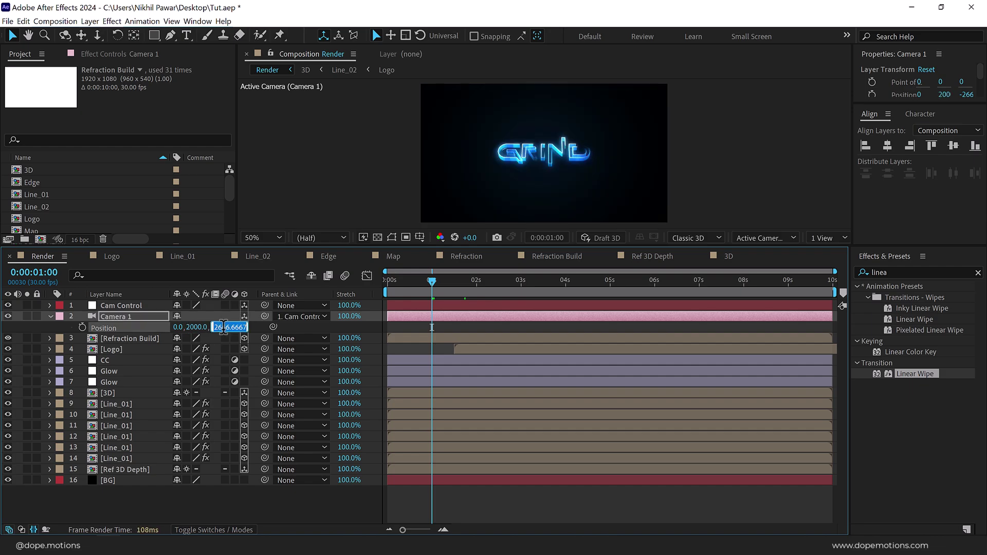
pyautogui.write('-1000')
pyautogui.press('Return')
pyautogui.click(83, 327)
# At 4 seconds set Camera 1 Position Y 0, Z -3000, then show Cam Control's rotations
pyautogui.click(566, 283)
pyautogui.click(196, 327)
pyautogui.write('0')
pyautogui.press('Return')
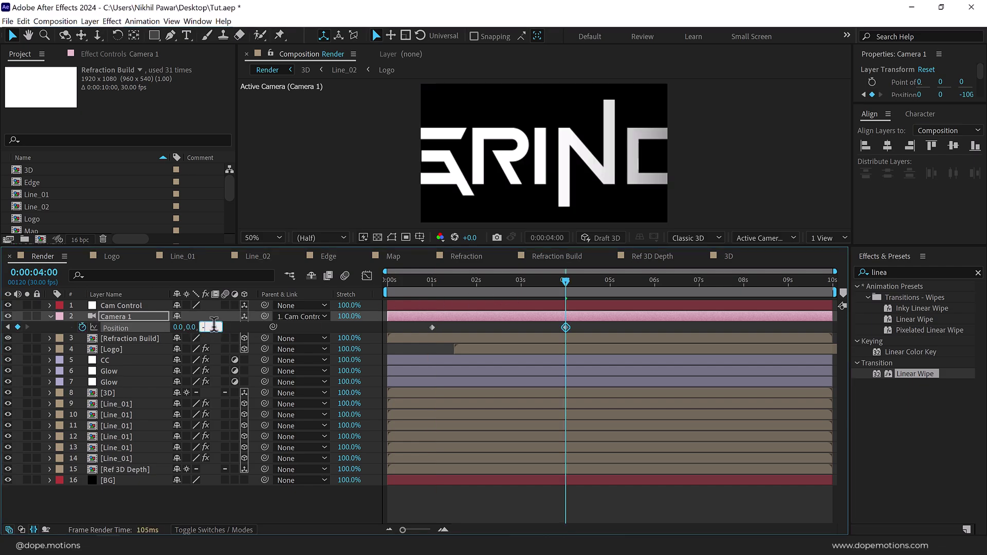
pyautogui.click(214, 325)
pyautogui.write('-3000')
pyautogui.press('Return')
pyautogui.moveTo(437, 283)
pyautogui.mouseDown()
pyautogui.moveTo(551, 292)
pyautogui.moveTo(530, 285)
pyautogui.moveTo(445, 292)
pyautogui.moveTo(487, 299)
pyautogui.moveTo(432, 299)
pyautogui.mouseUp()
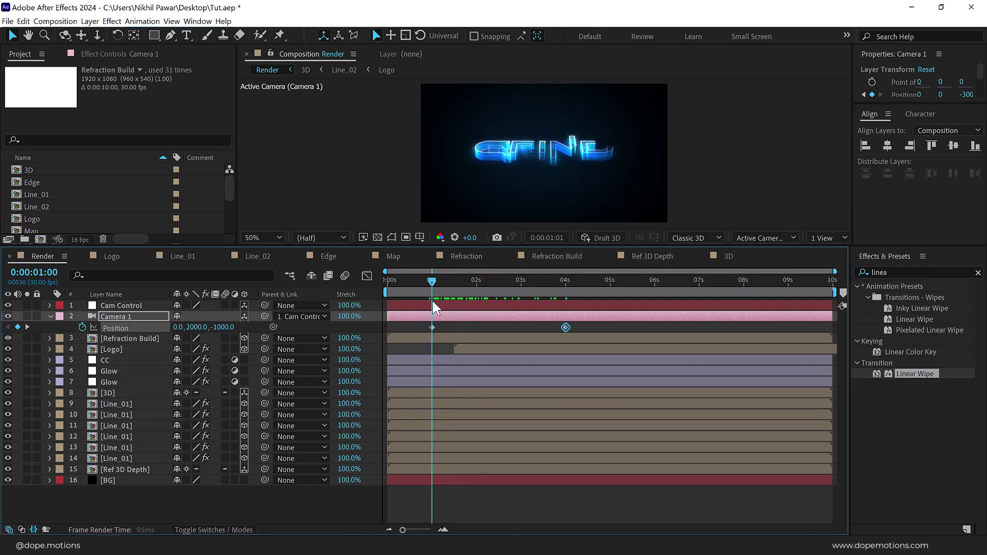
pyautogui.click(135, 306)
pyautogui.press('r')
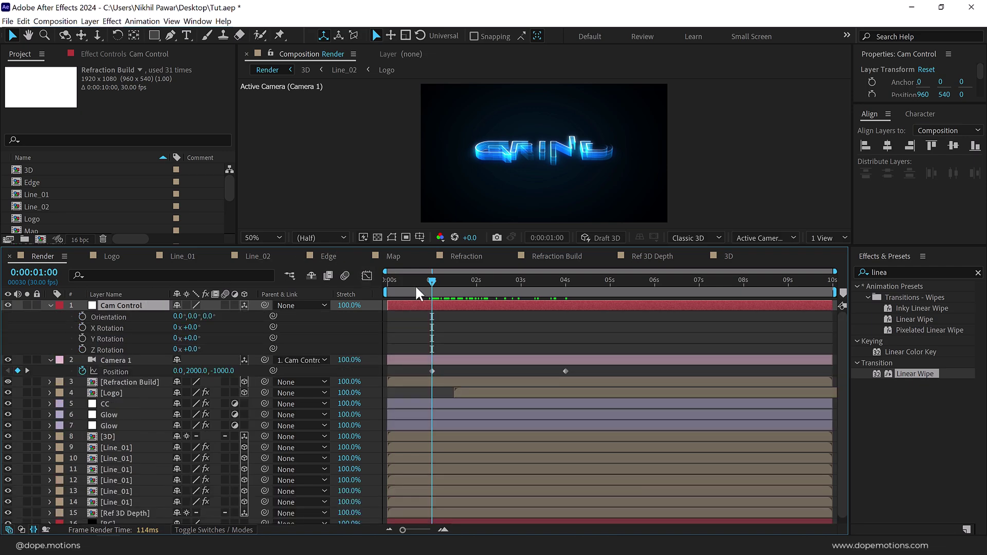
# Keyframe Cam Control's Z Rotation at 270° at the composition start
pyautogui.moveTo(416, 285); pyautogui.dragTo(361, 286)
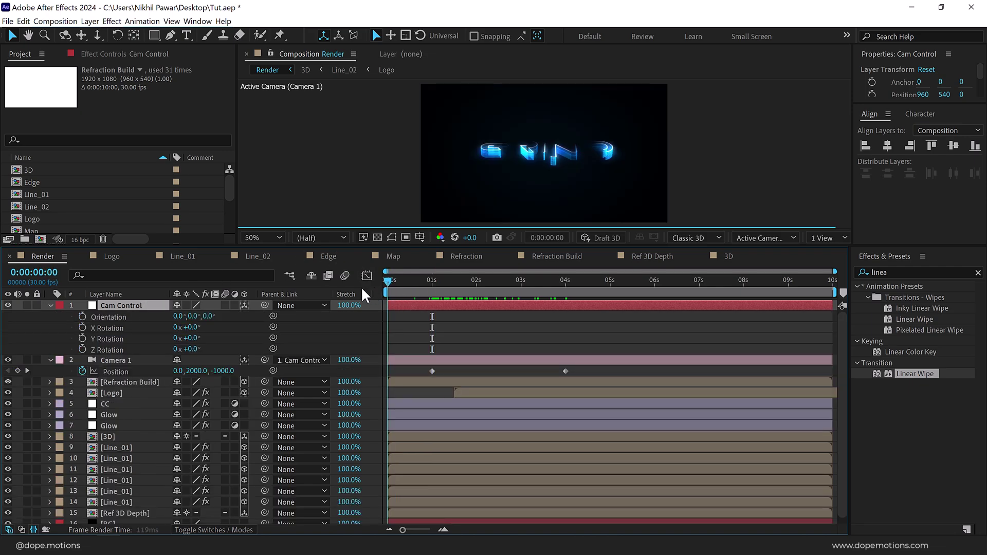
pyautogui.click(81, 349)
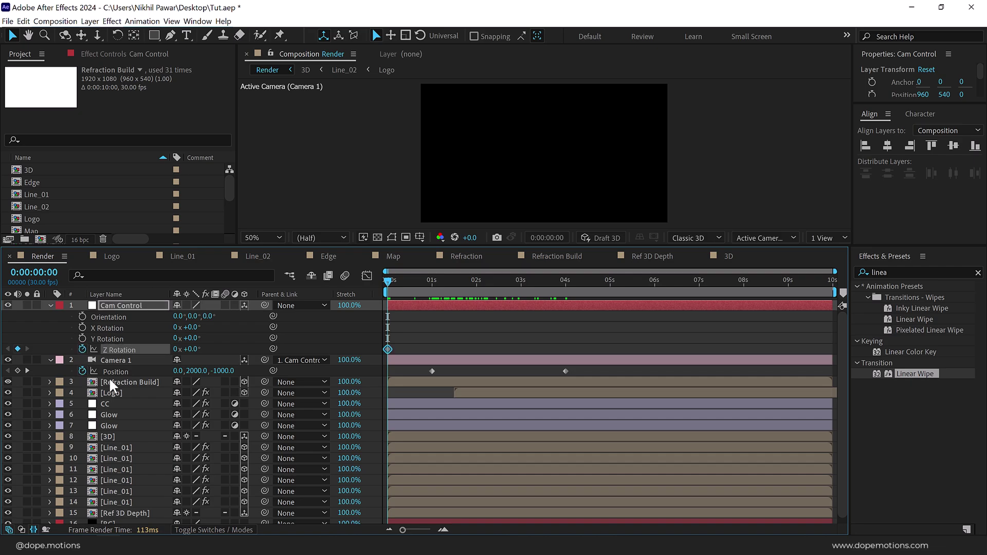
pyautogui.click(192, 350)
pyautogui.press('Return')
# Set Z Rotation to 0° at 3 seconds and select the rotation and position keyframes
pyautogui.click(521, 282)
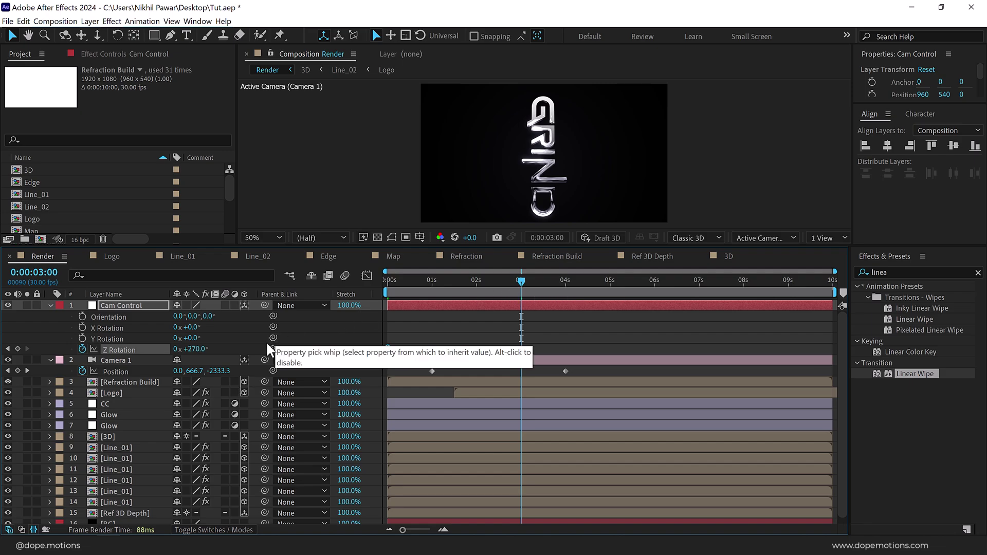
pyautogui.click(197, 349)
pyautogui.write('0')
pyautogui.press('Return')
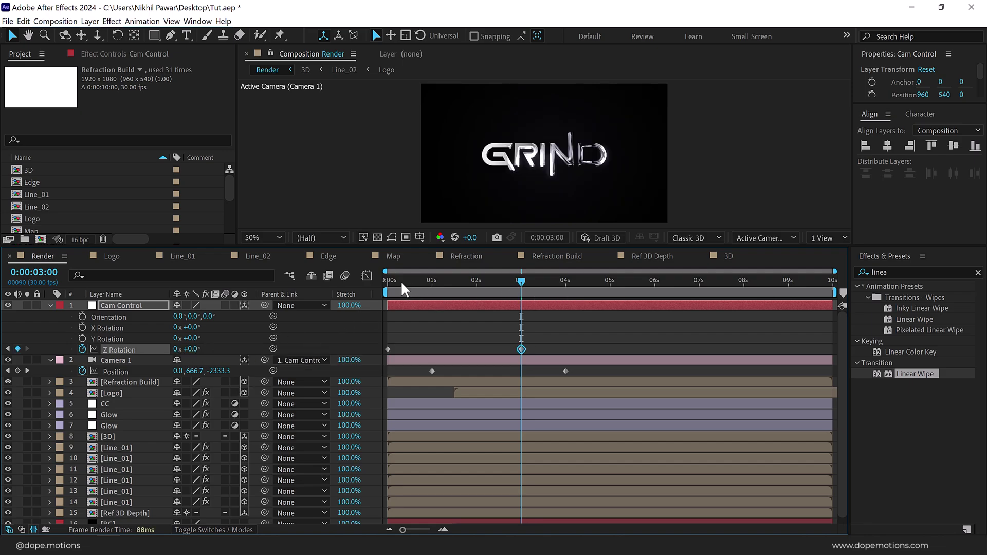
pyautogui.moveTo(406, 280); pyautogui.dragTo(535, 289)
pyautogui.moveTo(633, 324); pyautogui.dragTo(386, 385)
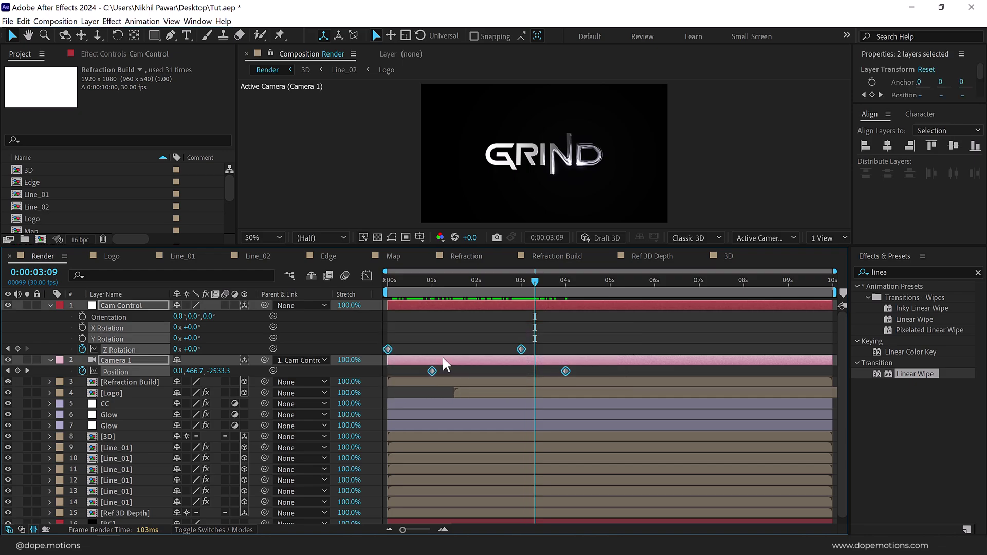
# Apply Easy Ease to the selected keyframes and stretch their influence into a sharp speed spike
pyautogui.rightClick(522, 349)
pyautogui.moveTo(588, 503)
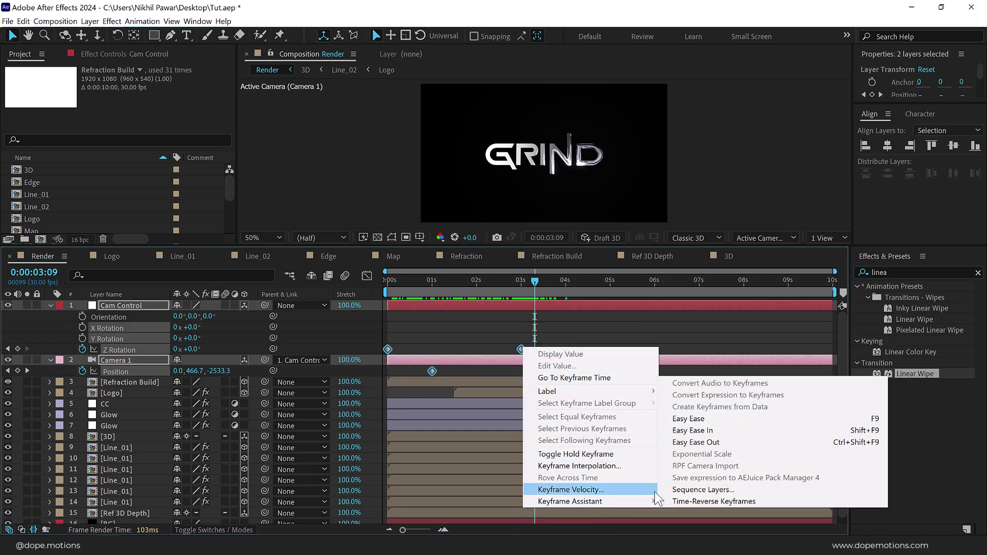
pyautogui.click(691, 418)
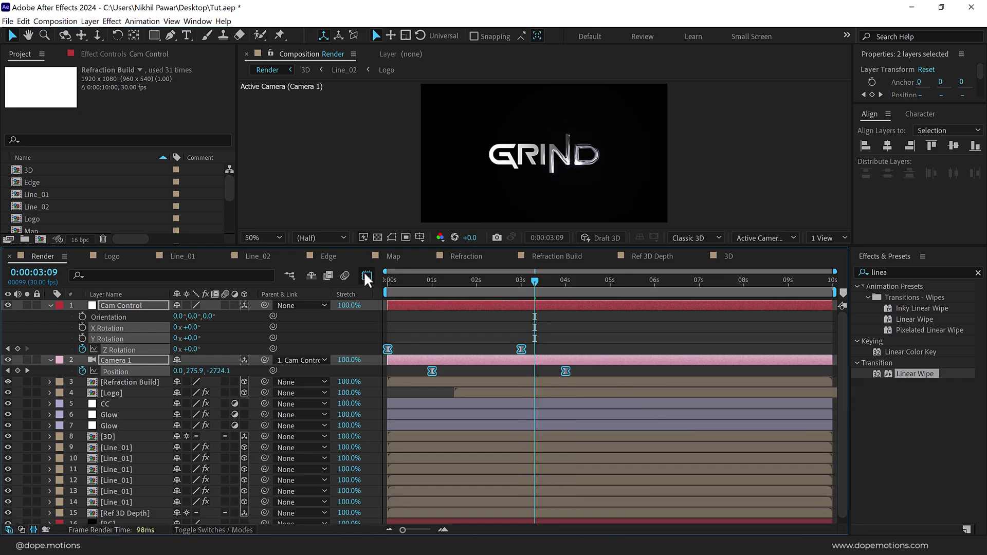
pyautogui.click(365, 275)
pyautogui.rightClick(569, 376)
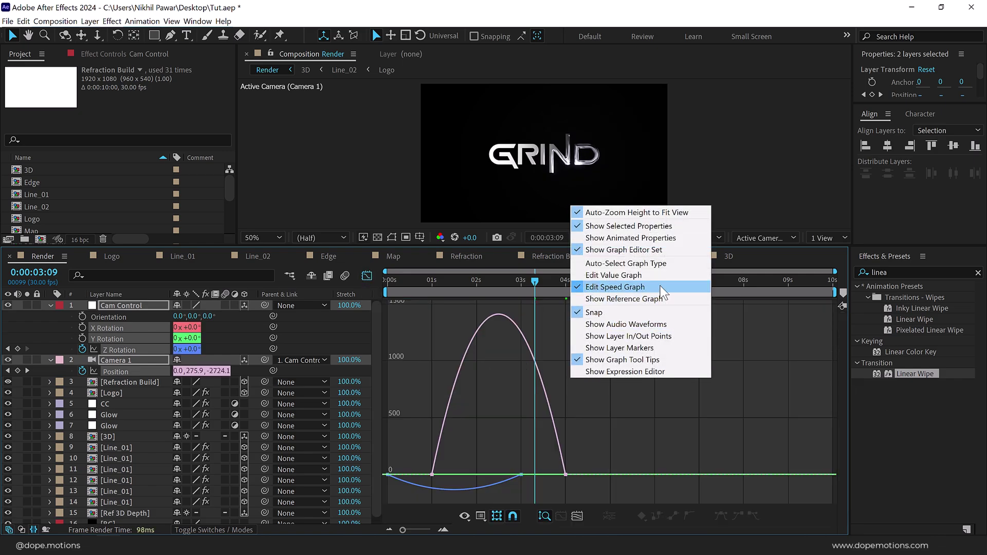
pyautogui.click(612, 442)
pyautogui.moveTo(622, 449); pyautogui.dragTo(360, 485)
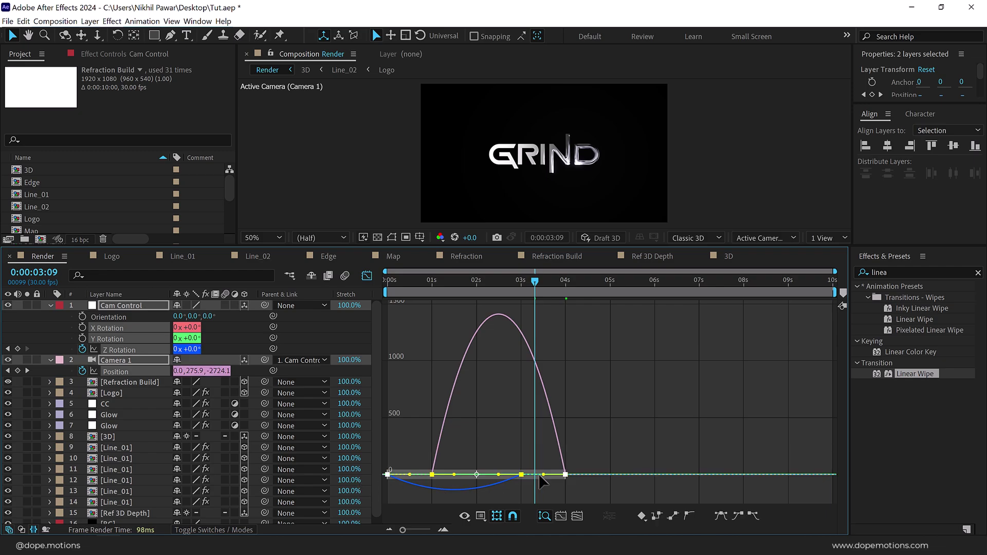
pyautogui.moveTo(544, 473); pyautogui.dragTo(480, 472)
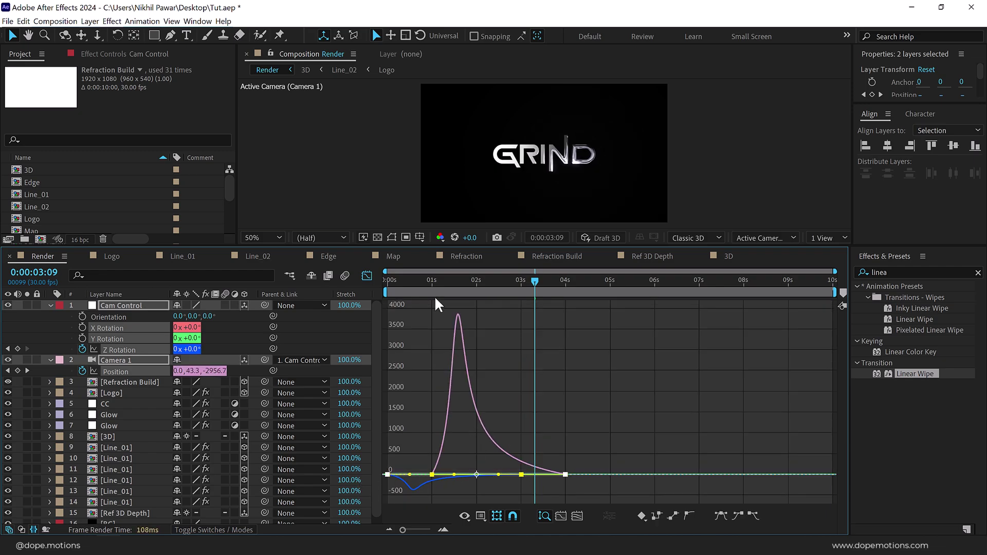
pyautogui.press('Home')
pyautogui.press('space')
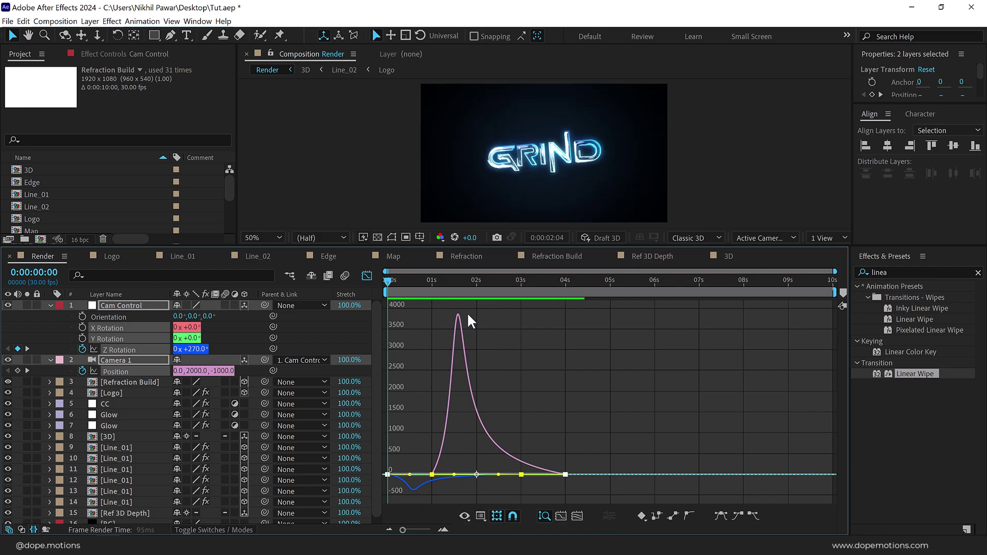
pyautogui.click(529, 284)
pyautogui.click(523, 320)
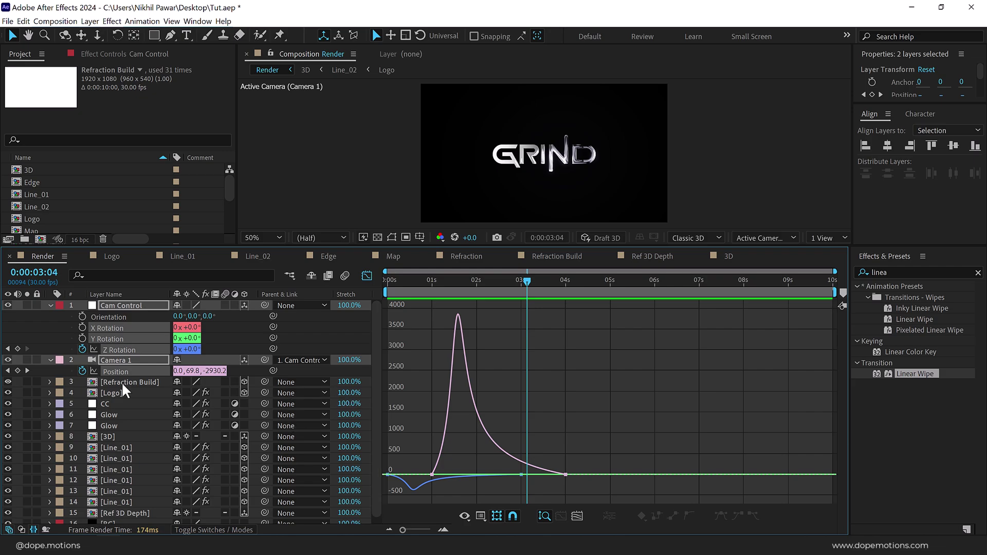
# Lengthen the ease in and out of Camera 1's position keyframes and preview the fly-in
pyautogui.click(116, 371)
pyautogui.click(295, 369)
pyautogui.click(119, 373)
pyautogui.moveTo(503, 490); pyautogui.dragTo(543, 488)
pyautogui.moveTo(458, 490); pyautogui.dragTo(514, 488)
pyautogui.press('space')
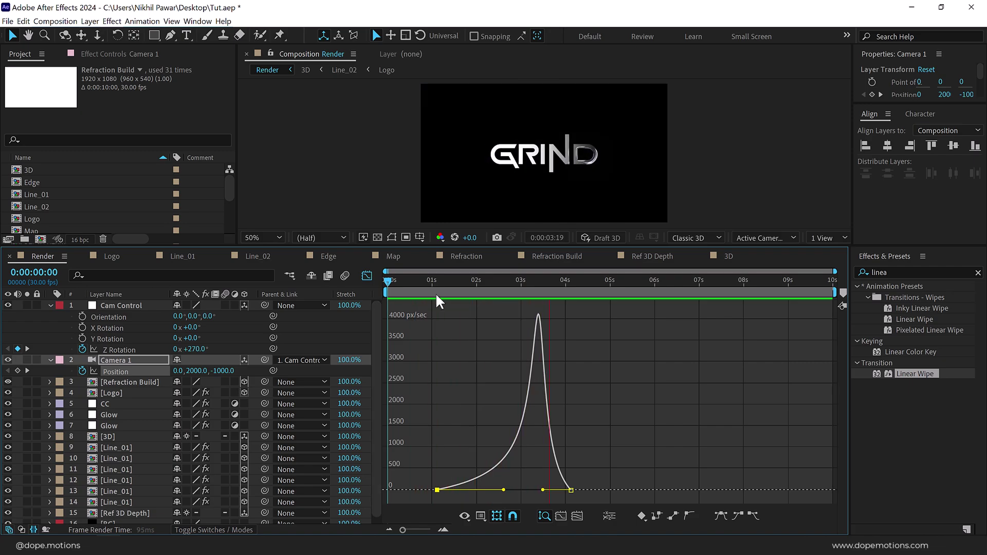
pyautogui.click(533, 281)
pyautogui.click(366, 276)
# Collapse the camera layers and add a top adjustment layer named 'Noise'
pyautogui.click(59, 327)
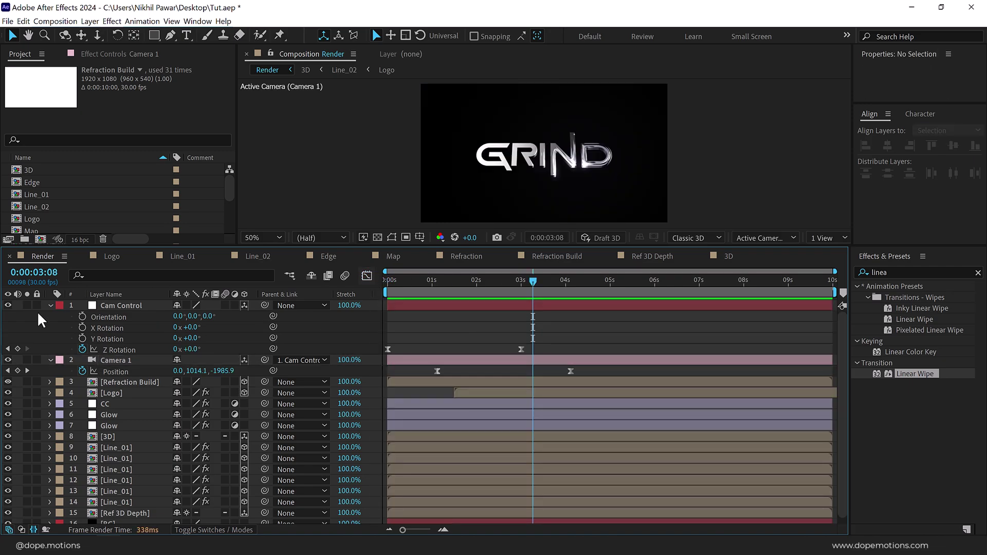
pyautogui.click(50, 304)
pyautogui.click(50, 317)
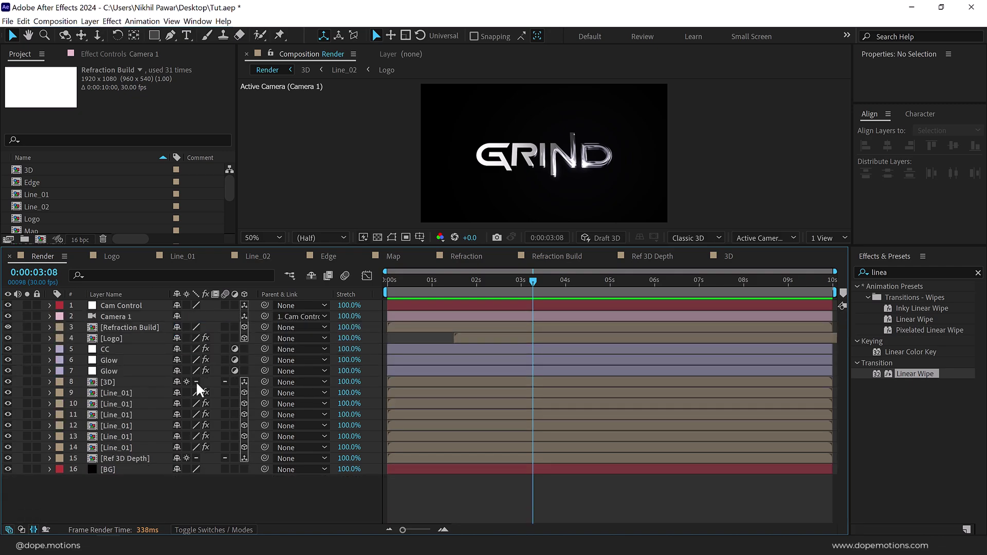
pyautogui.rightClick(159, 492)
pyautogui.moveTo(267, 374)
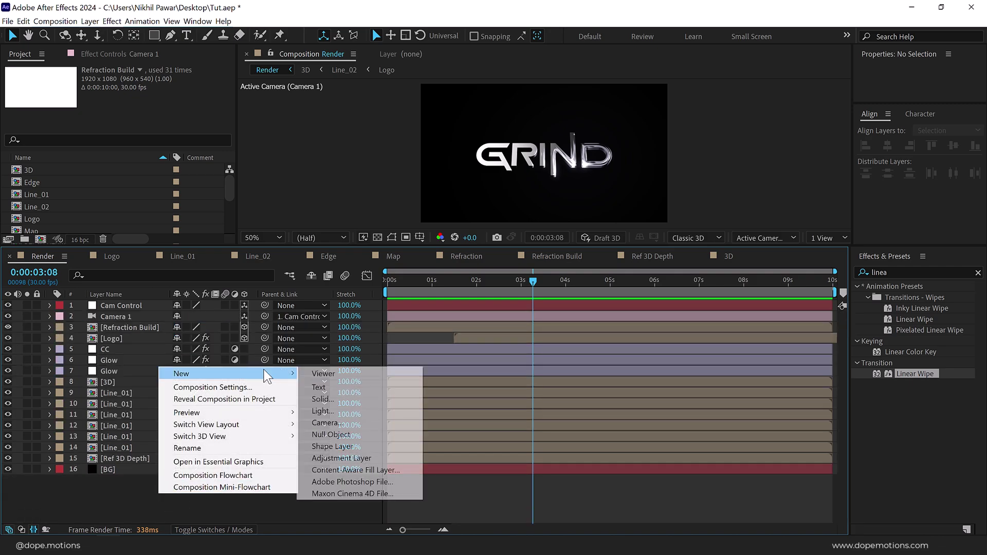
pyautogui.click(343, 458)
pyautogui.press('Return')
pyautogui.write('Noise')
pyautogui.press('Return')
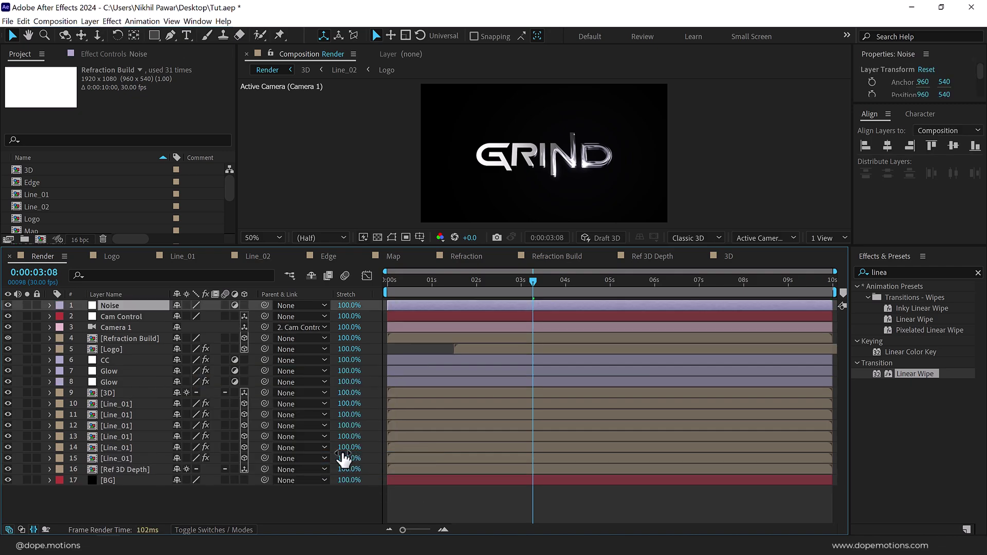
# Apply the Noise effect with color noise off and 5% amount
pyautogui.hotkey('ctrl', 'f')
pyautogui.write('noise')
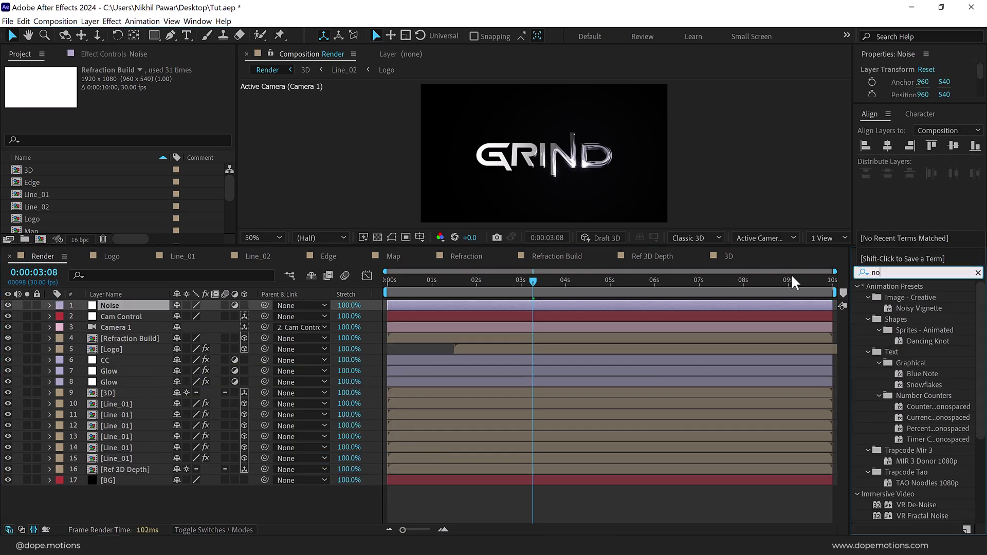
pyautogui.doubleClick(904, 339)
pyautogui.click(133, 103)
pyautogui.click(133, 91)
pyautogui.click(190, 235)
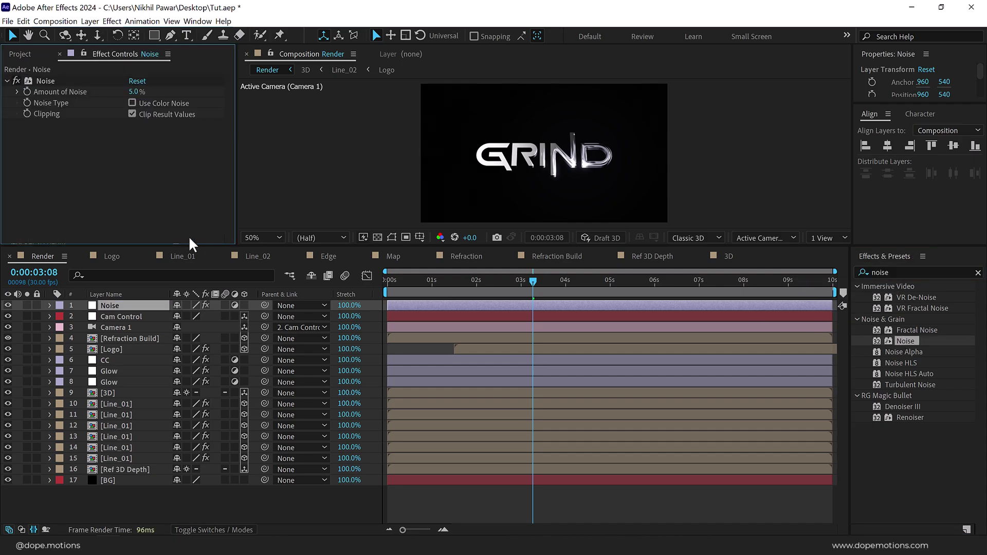
# View the comp at 100%, end the work area at 6 seconds, and preview
pyautogui.moveTo(185, 246); pyautogui.dragTo(186, 359)
pyautogui.press('/')
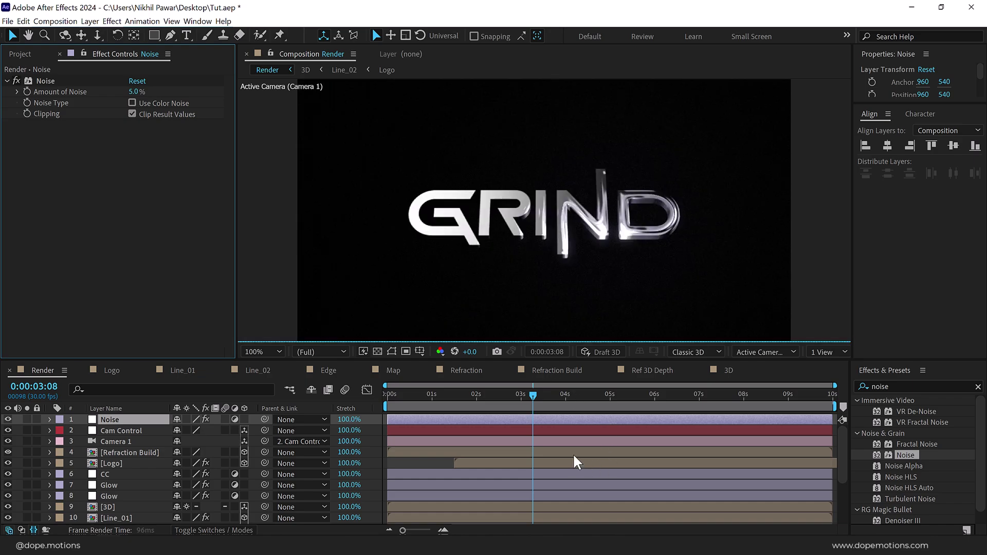
pyautogui.moveTo(558, 402); pyautogui.dragTo(654, 401)
pyautogui.press('n')
pyautogui.press('Home')
pyautogui.press('space')
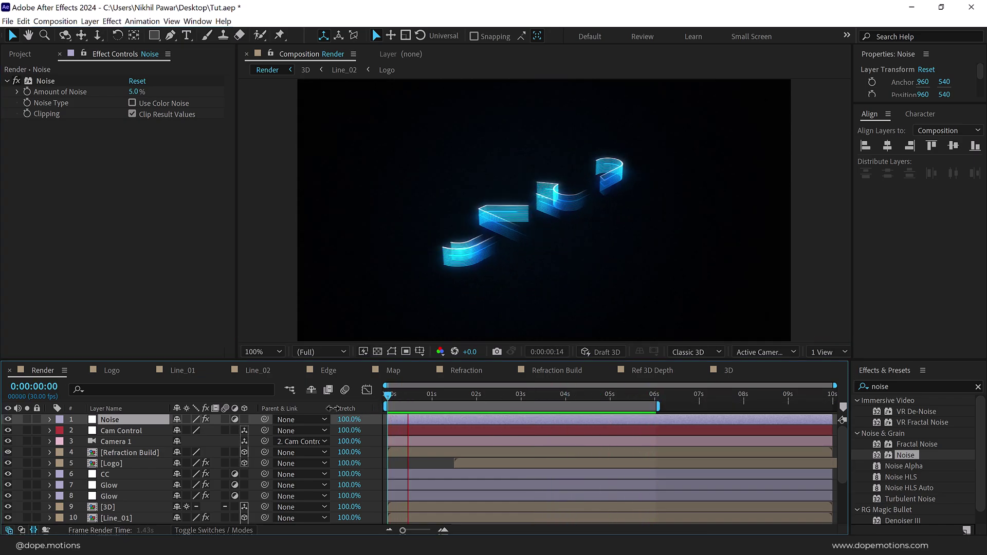